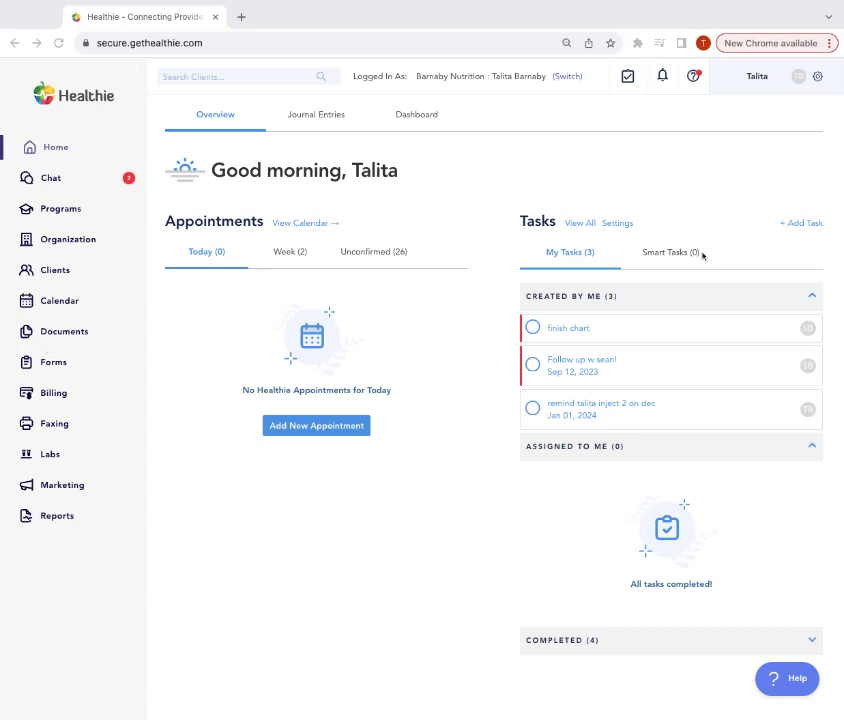
Step: Open the calendar's Appointments page in the account settings
click(817, 78)
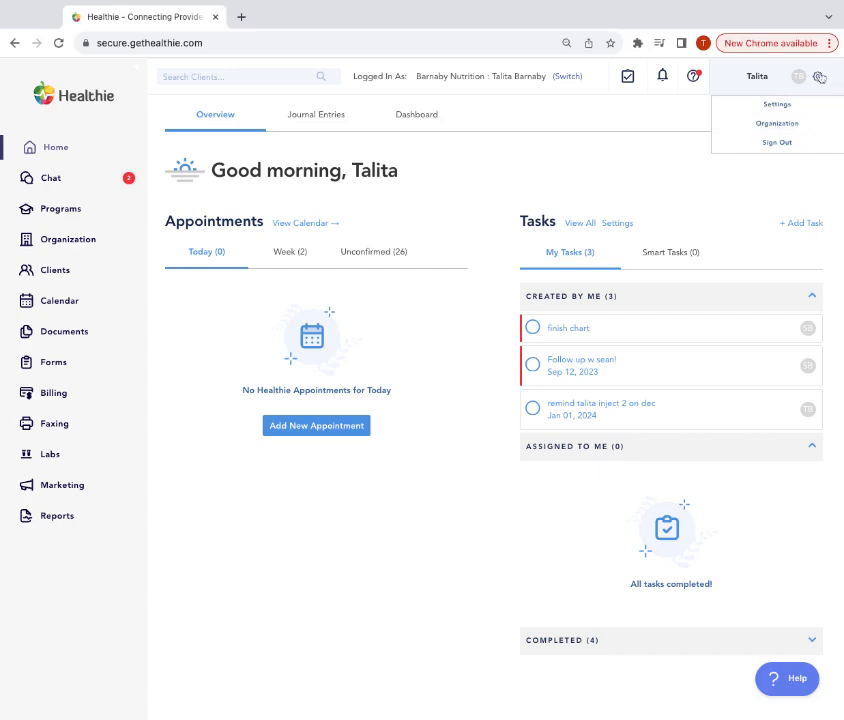
click(779, 106)
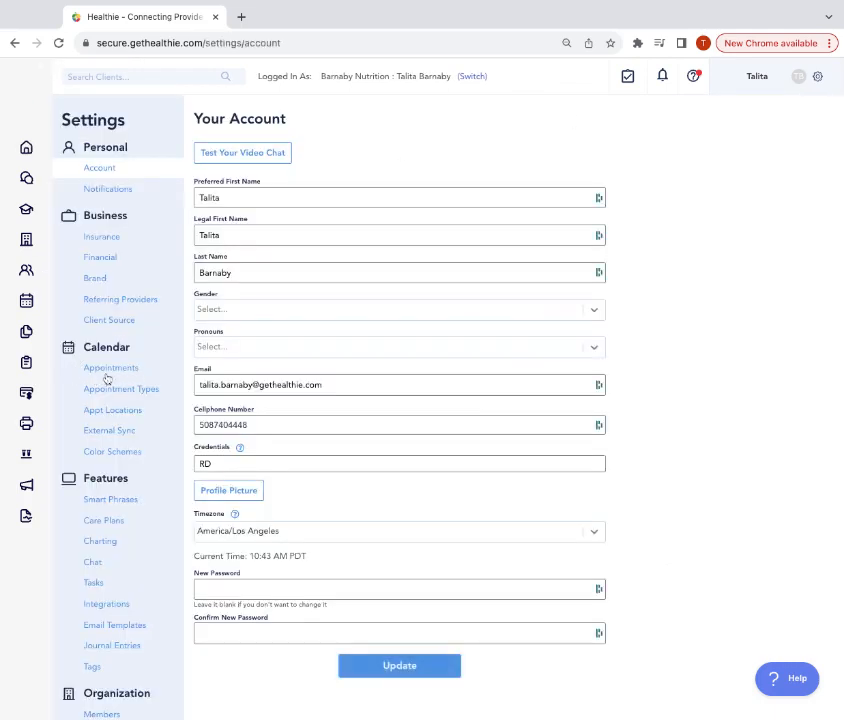
click(123, 371)
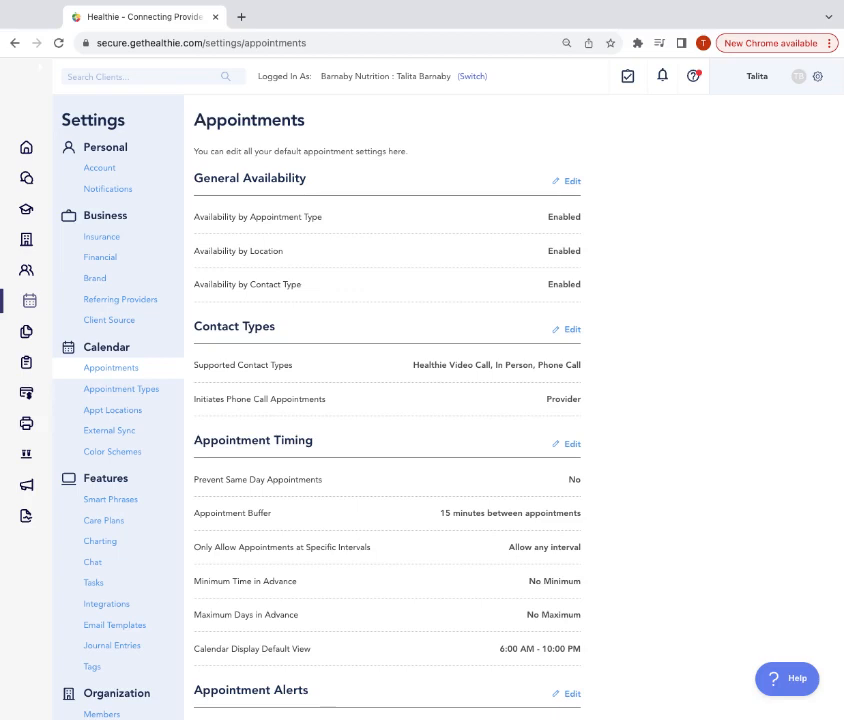
Step: Examine the supported contact types and phone call preference in the Contact Types settings without changing them
triple_click(195, 323)
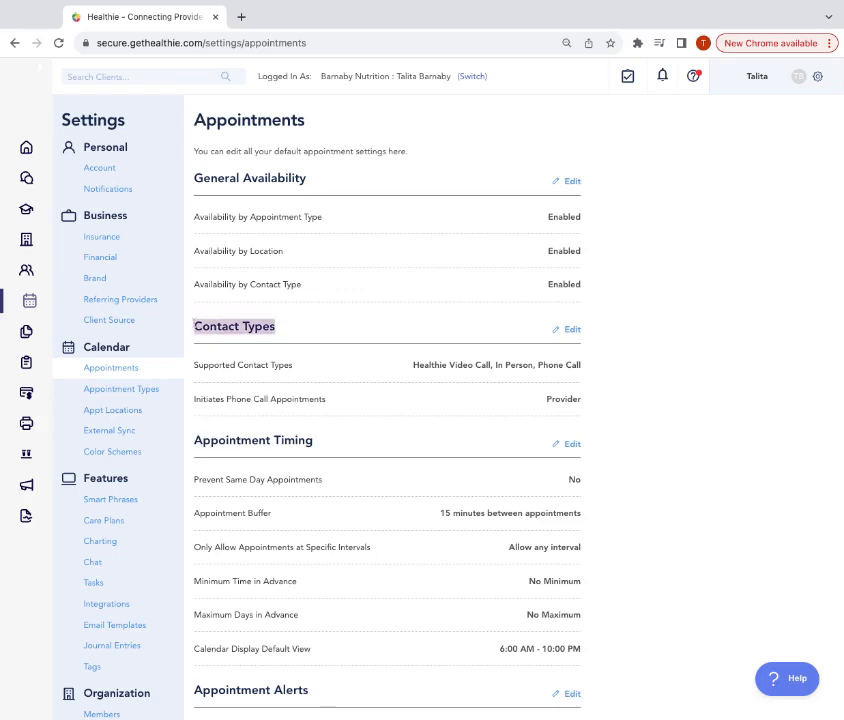
click(570, 329)
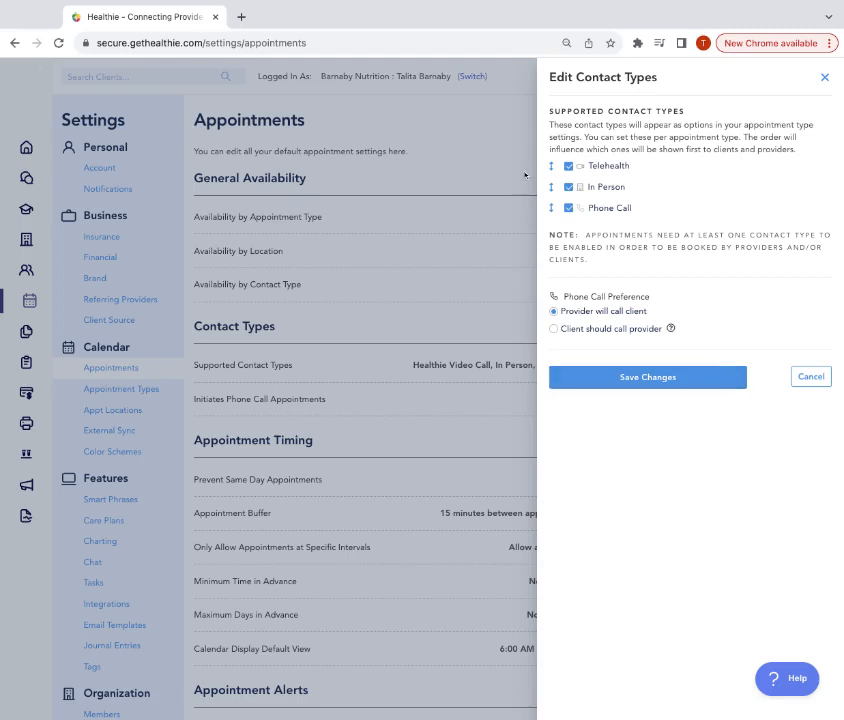
drag(584, 77, 658, 77)
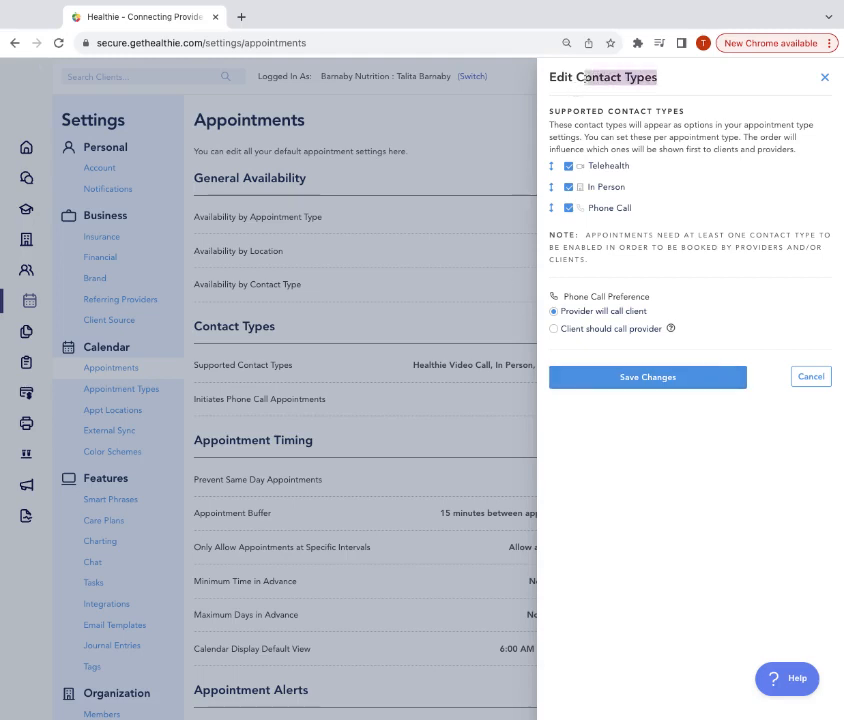
click(824, 78)
Step: Examine the confirmation, email, text and intake form reminder options in the Appointment Alerts settings
scroll(411, 414, down, 2)
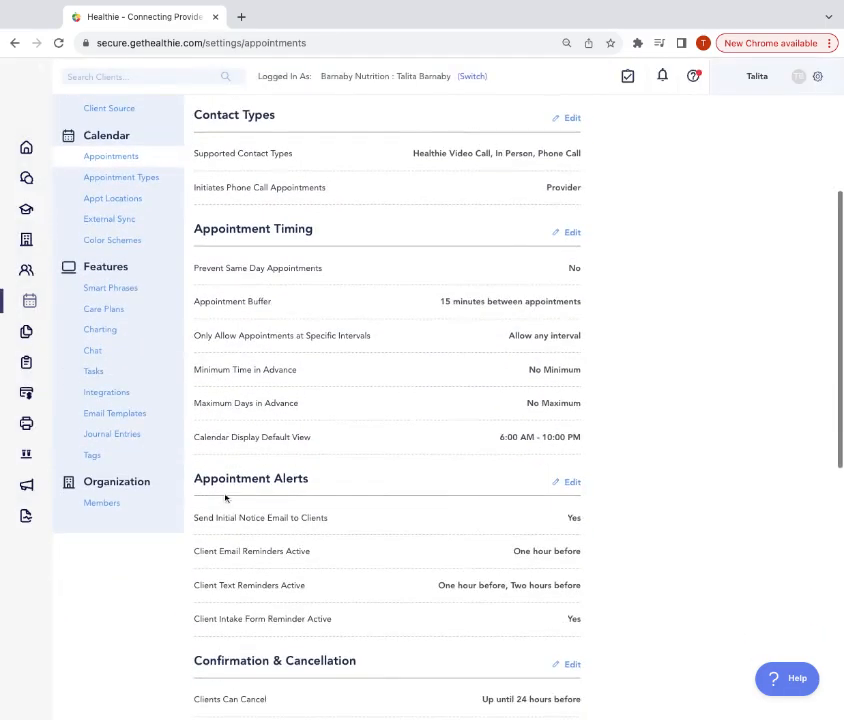
drag(195, 479, 378, 484)
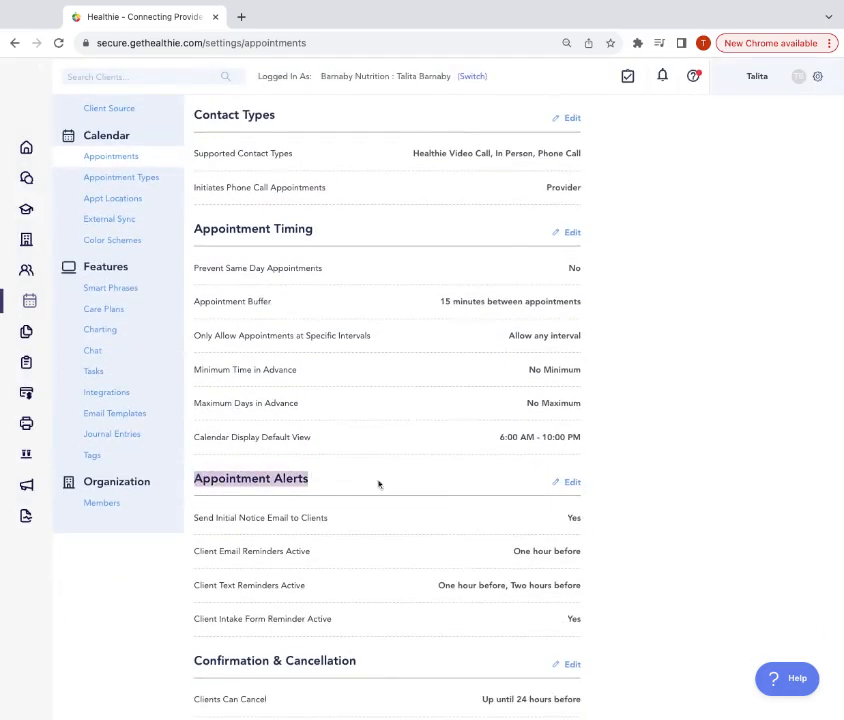
click(569, 483)
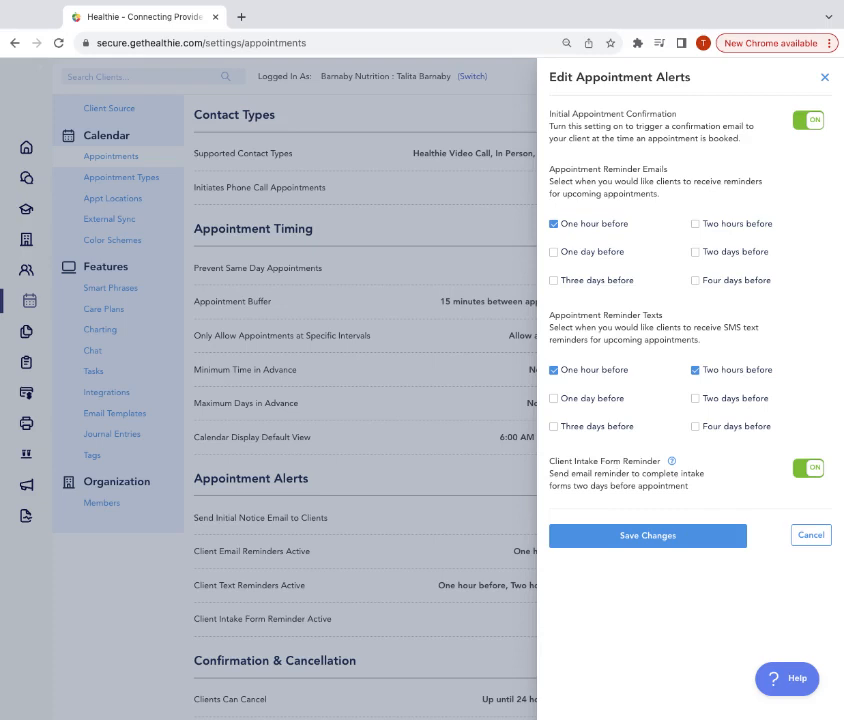
click(824, 77)
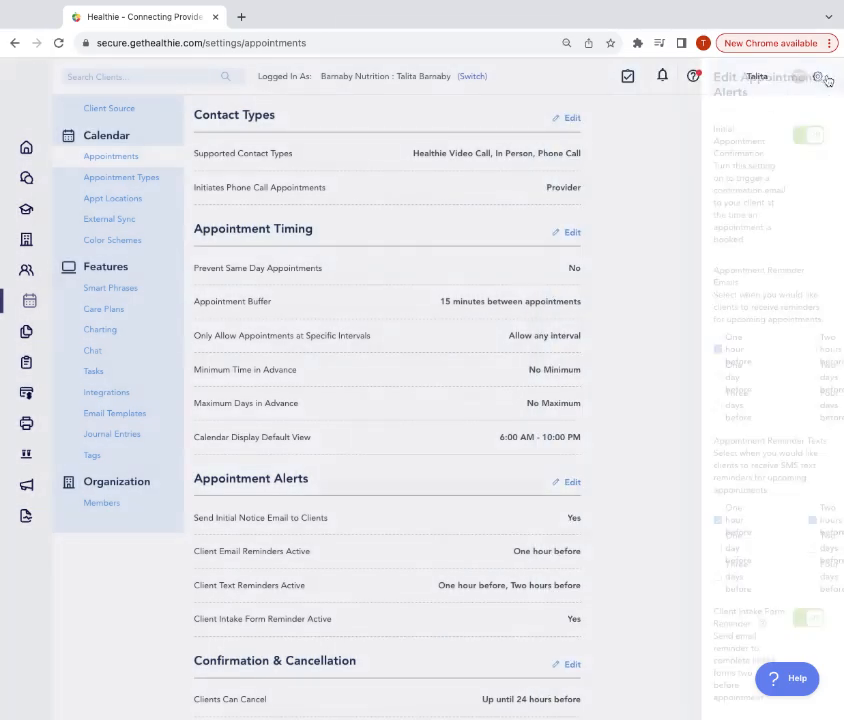
Step: Set the default for all video call appointments to Healthie Video Call and save the video call settings
scroll(524, 347, down, 6)
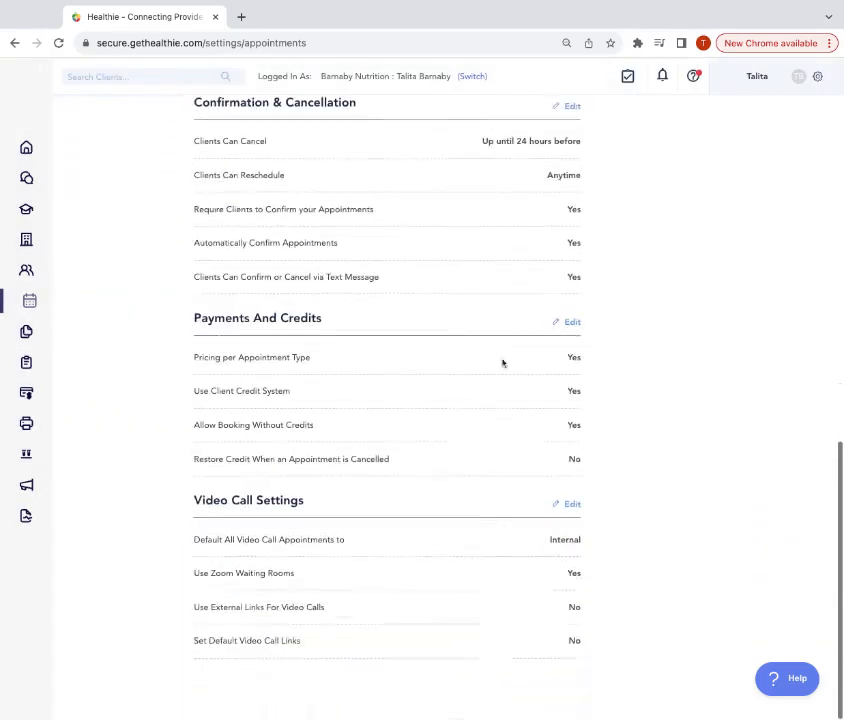
drag(193, 501, 370, 507)
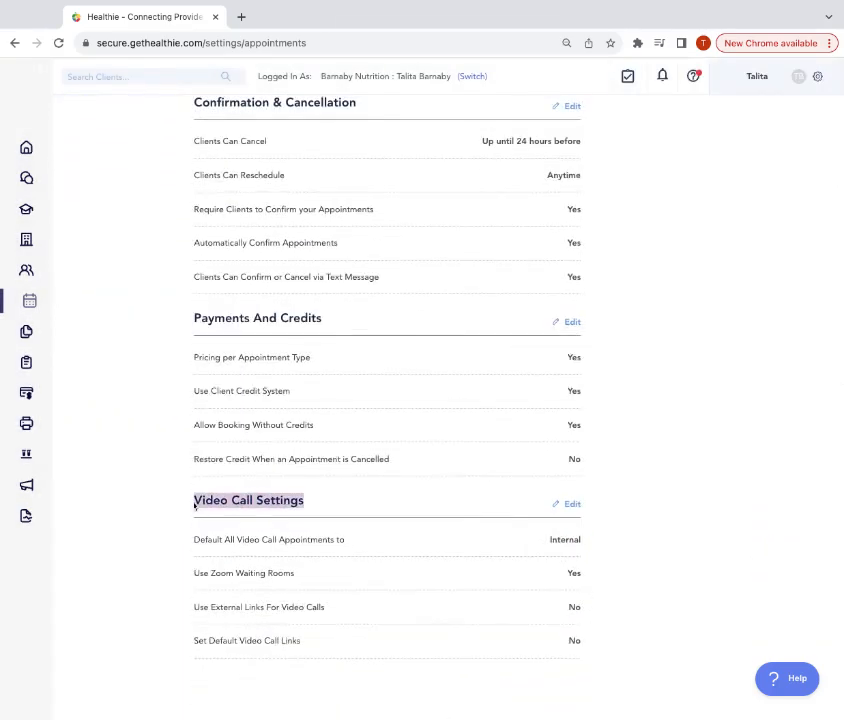
click(370, 507)
click(565, 505)
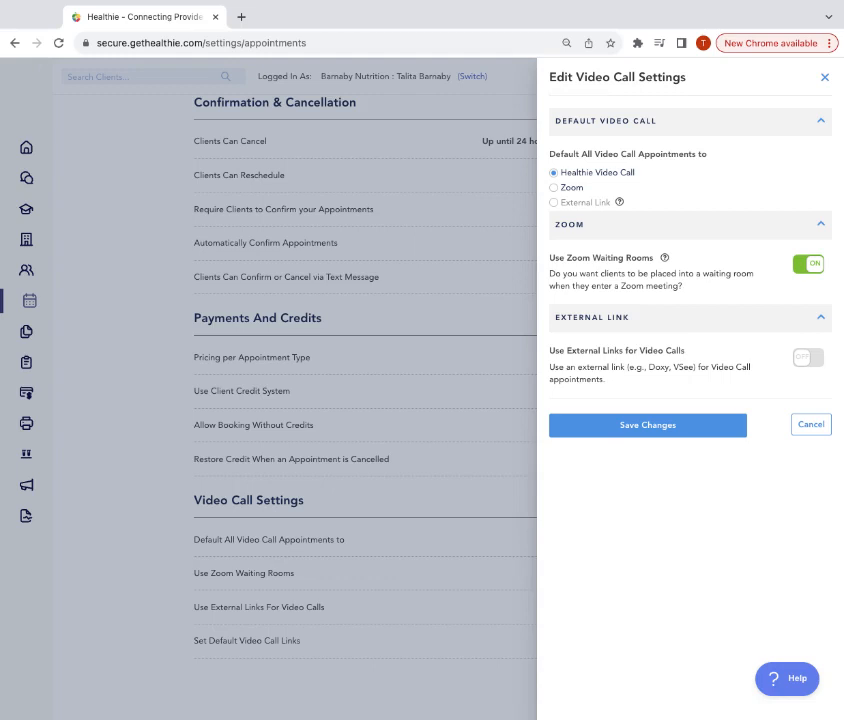
click(574, 190)
click(591, 176)
click(634, 426)
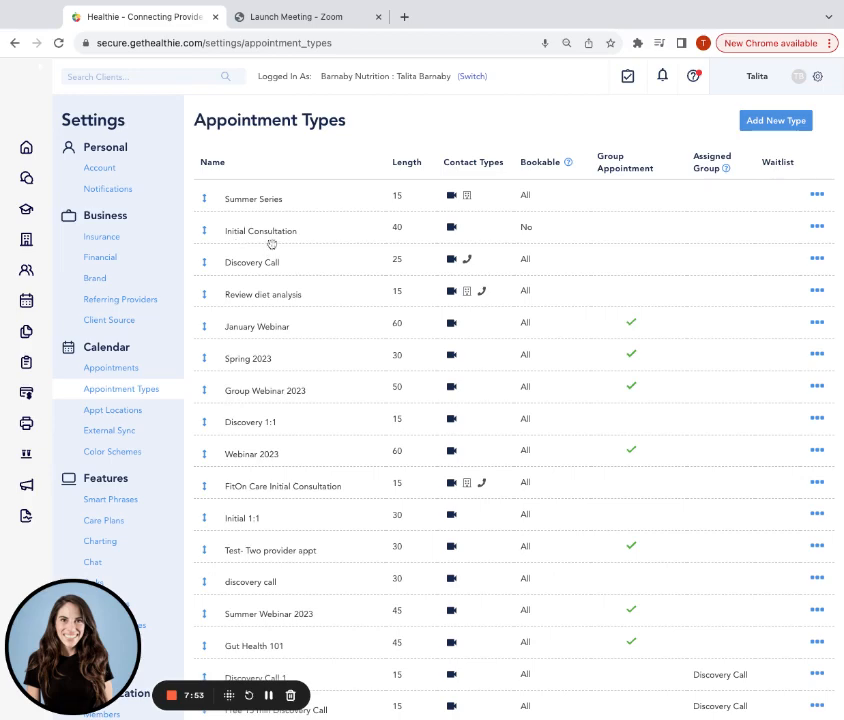
Step: Try the Group Appointment option in a new appointment type and close the form without saving
click(768, 123)
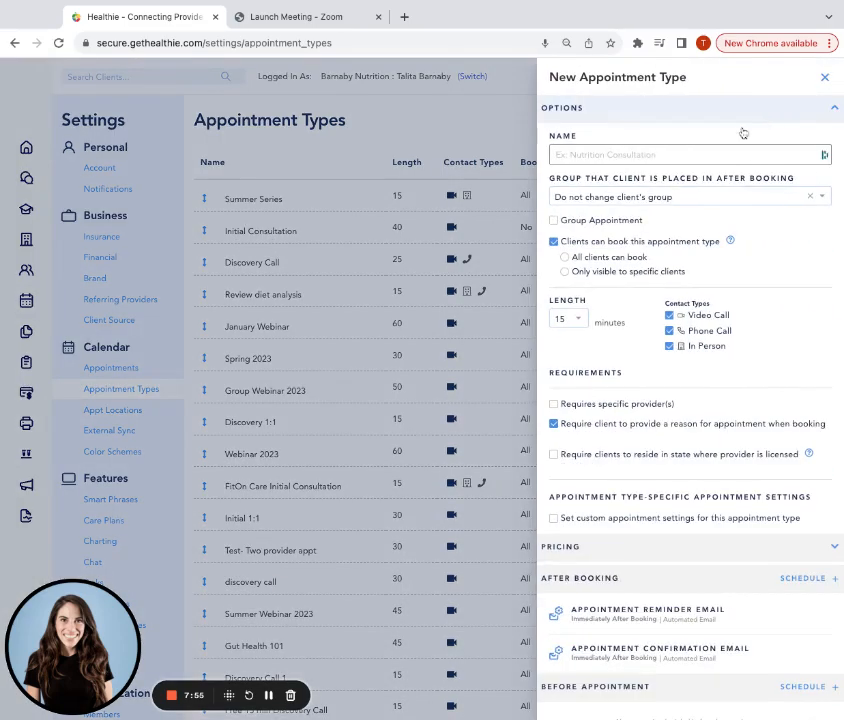
click(825, 79)
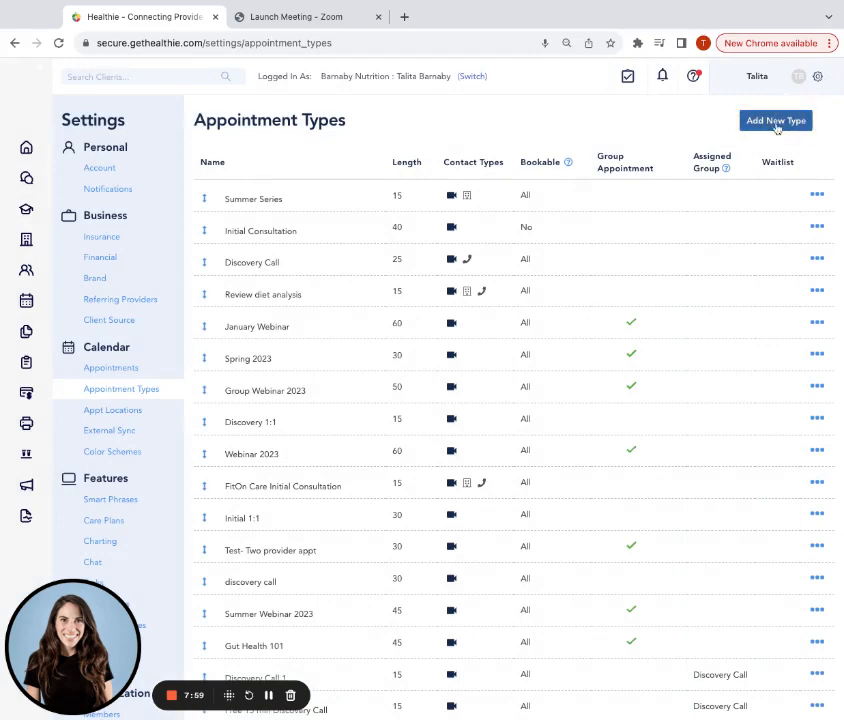
click(775, 121)
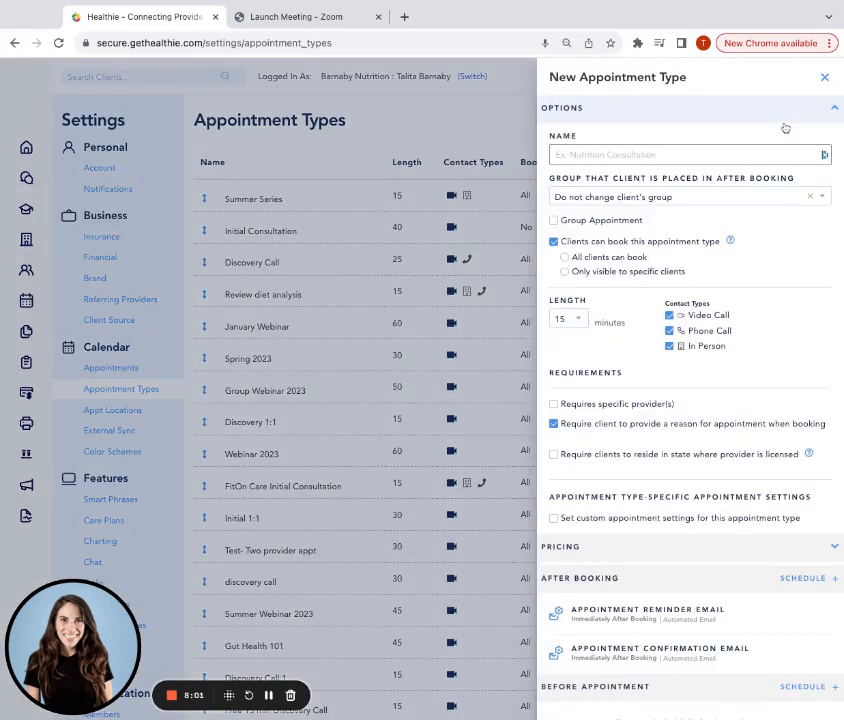
click(582, 224)
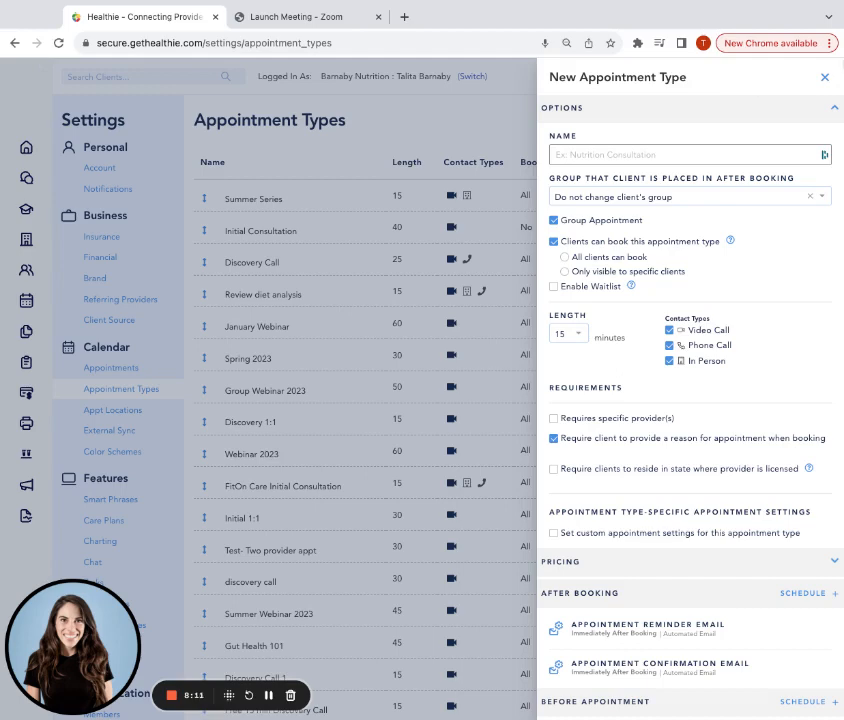
click(824, 78)
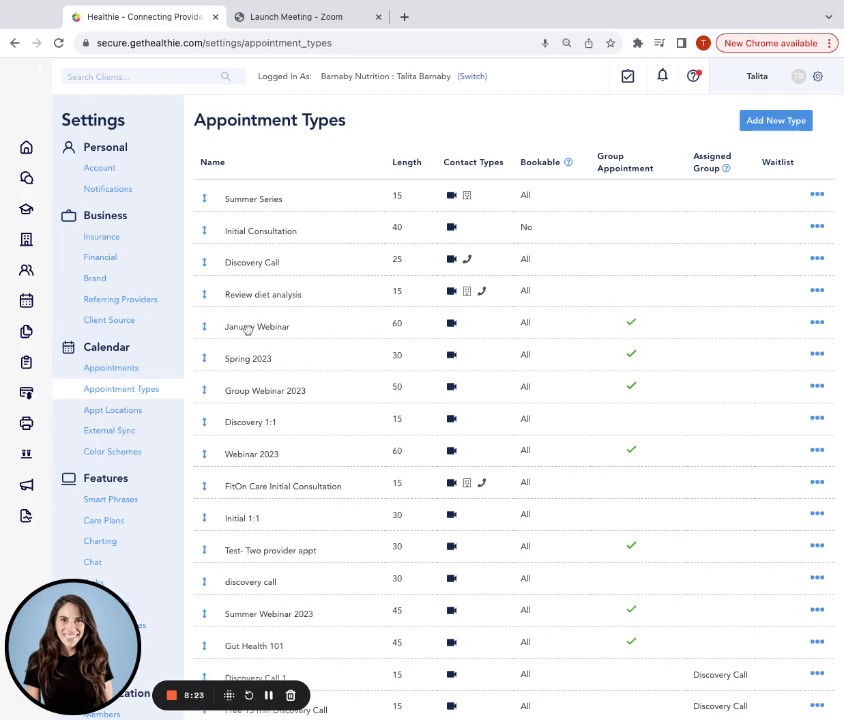
Step: Look through the list of existing appointment types and the blank new appointment type form
scroll(275, 520, down, 4)
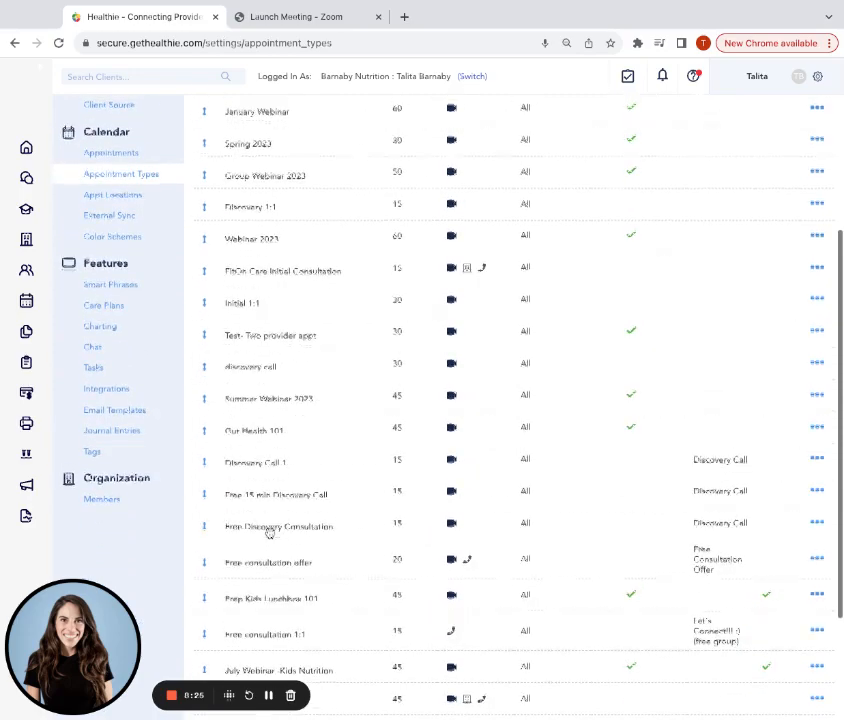
scroll(291, 625, up, 4)
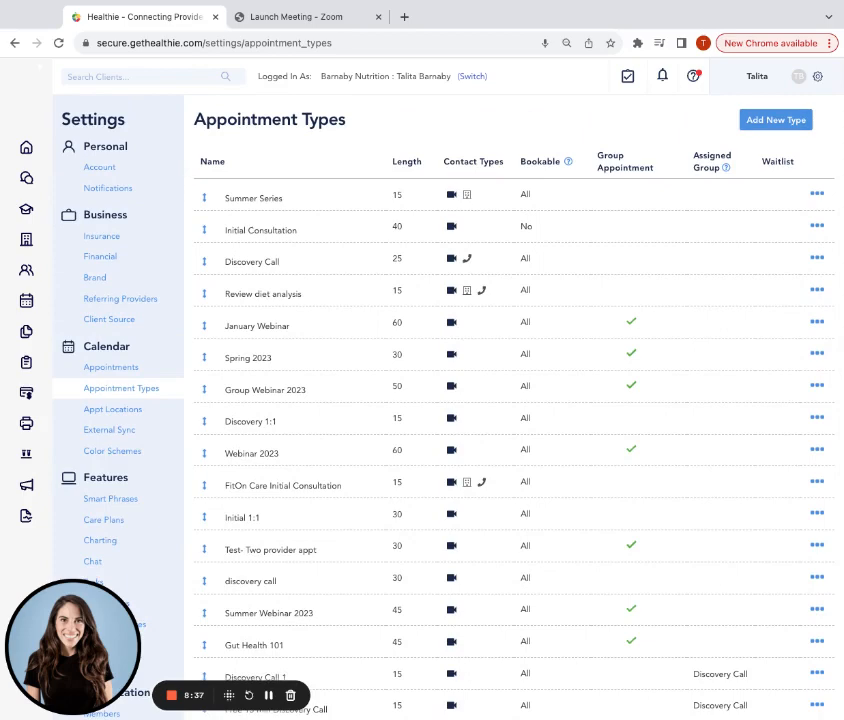
click(767, 124)
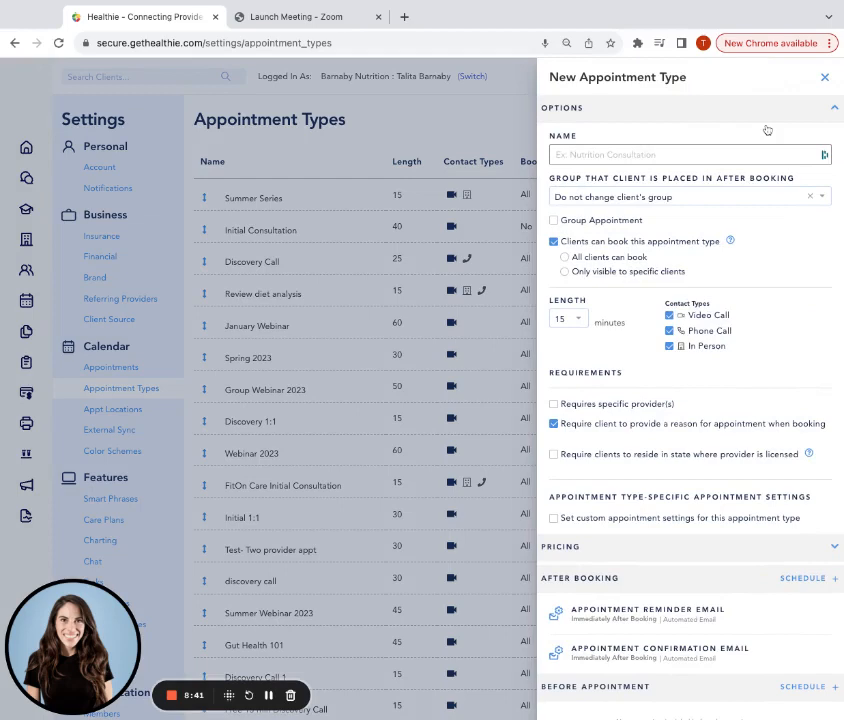
click(824, 79)
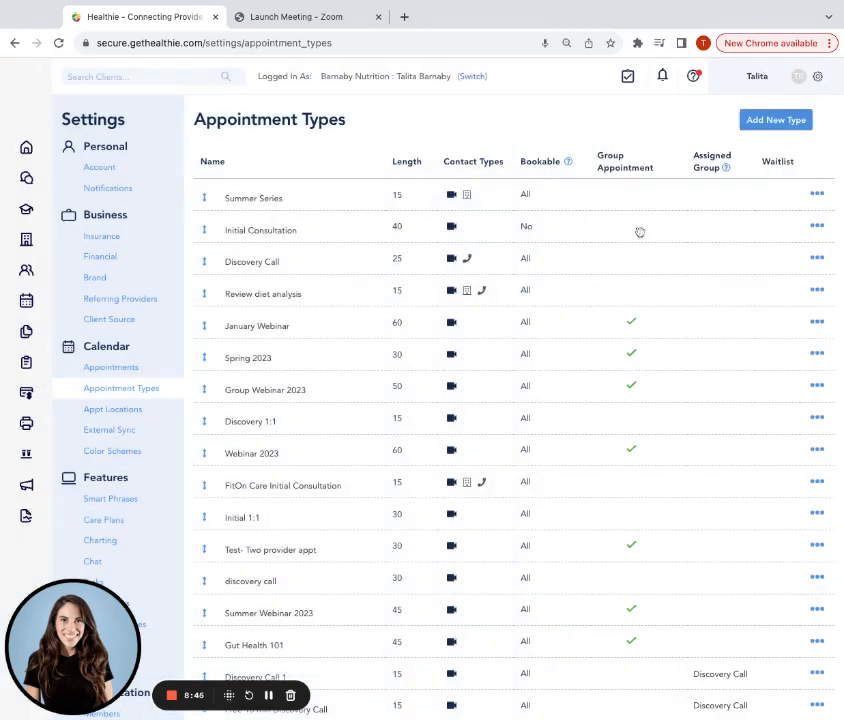
Step: Examine the Initial Consultation appointment type's contact types, requirements and scheduled content without changing anything
click(820, 227)
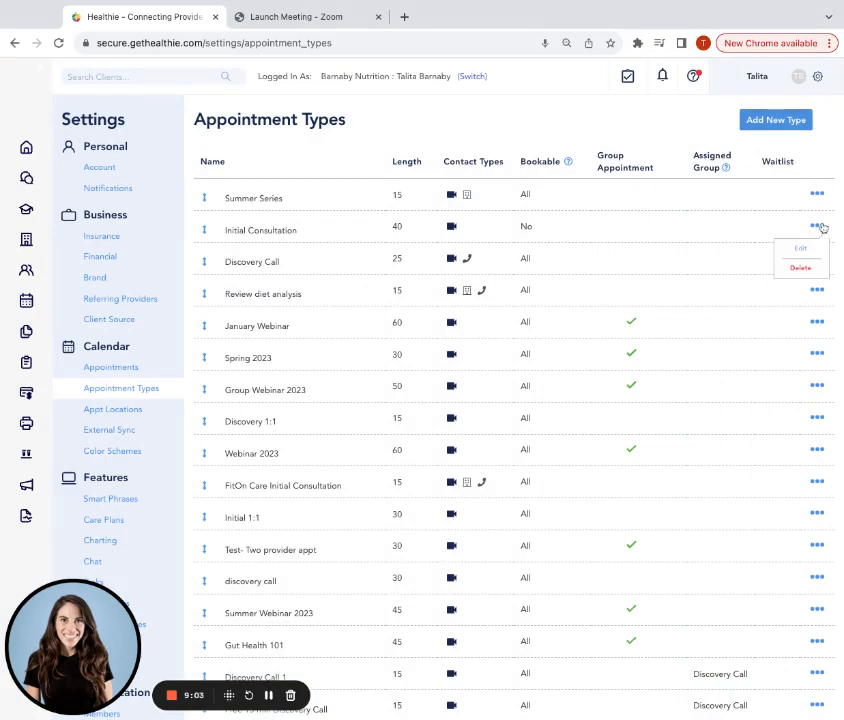
click(806, 248)
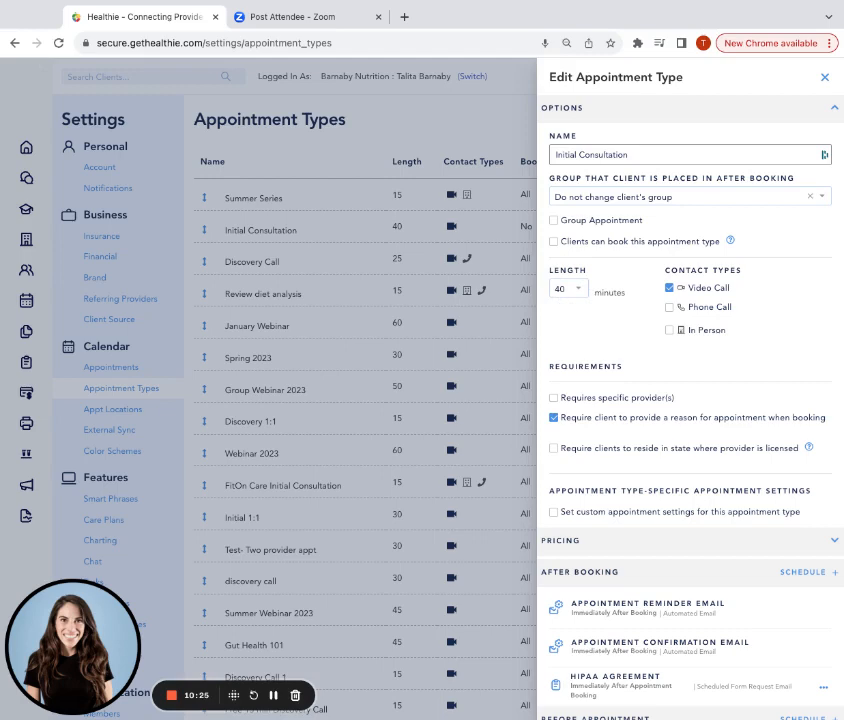
scroll(680, 350, down, 3)
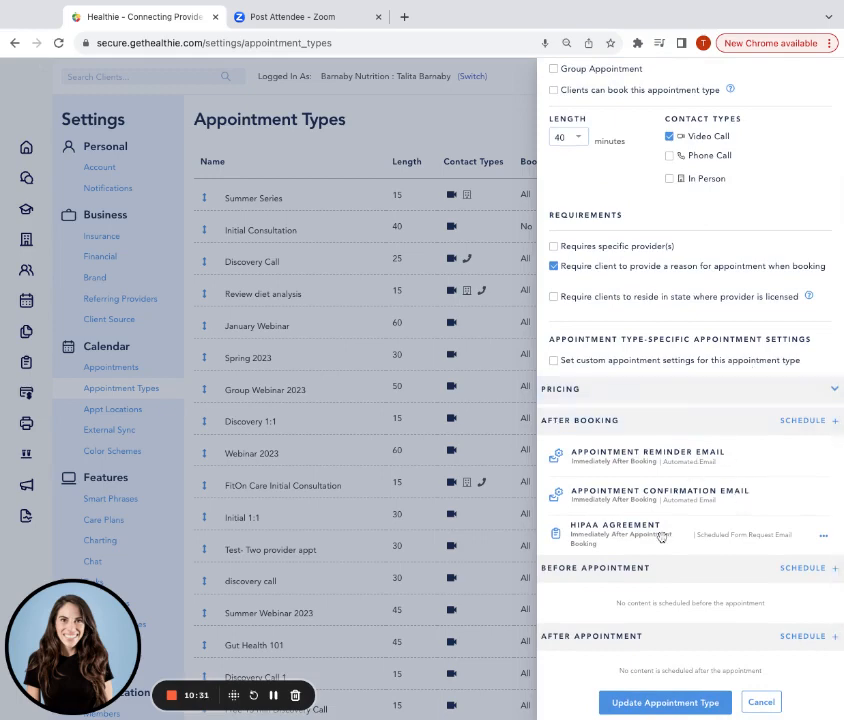
scroll(696, 236, up, 3)
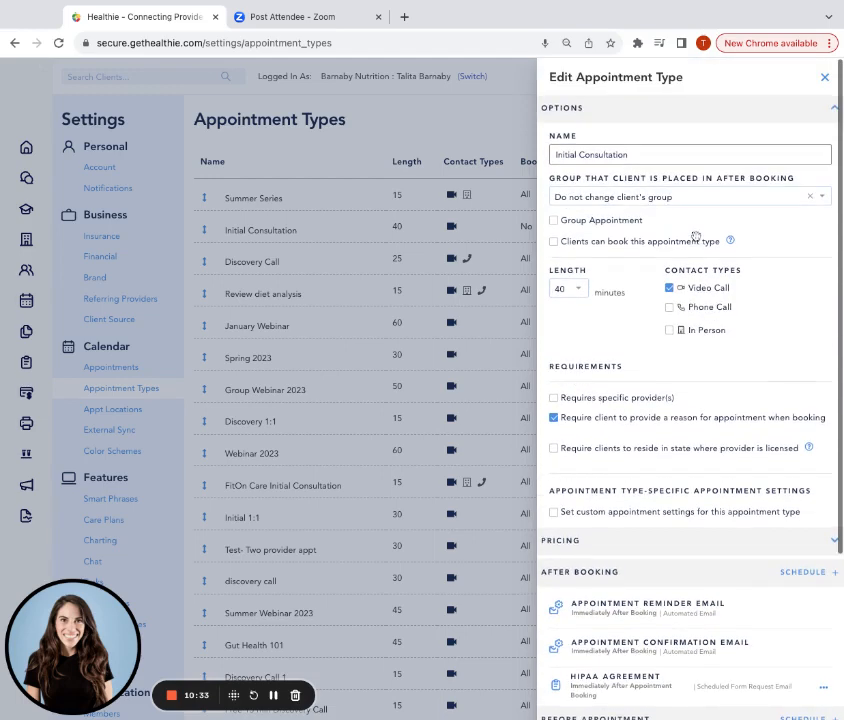
scroll(697, 241, down, 3)
scroll(697, 241, up, 3)
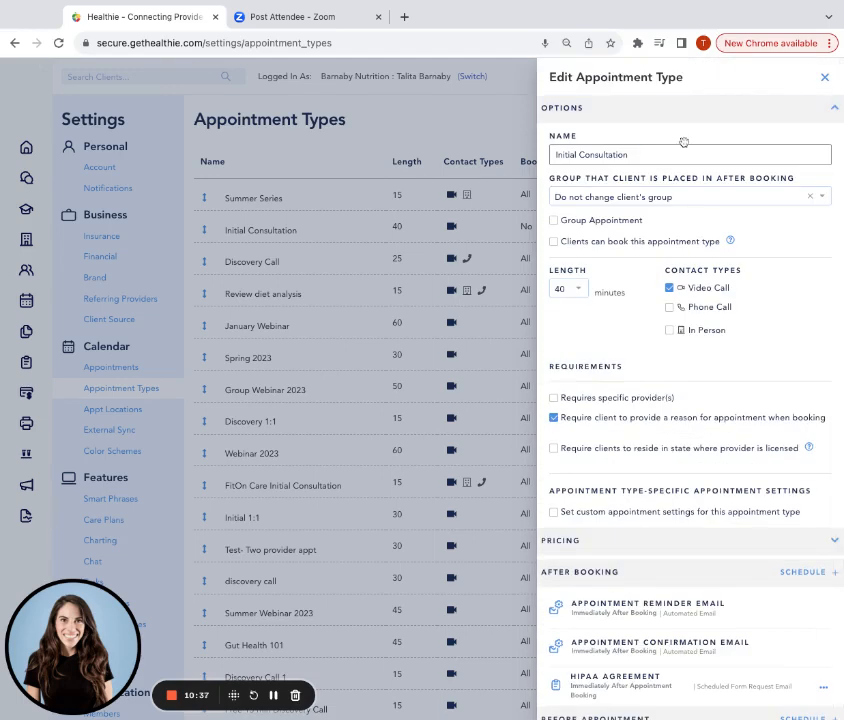
click(825, 79)
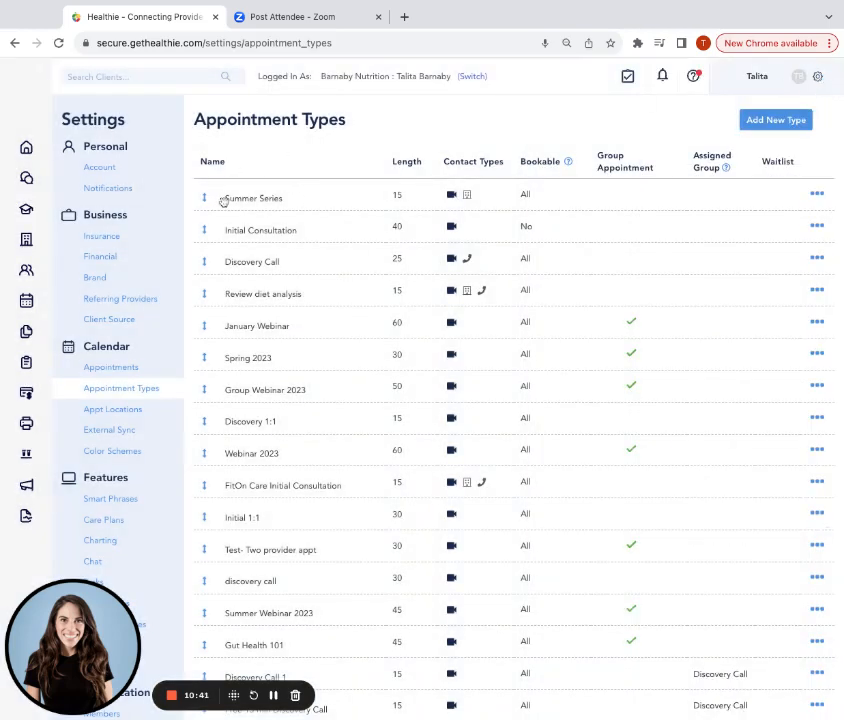
Step: Start a new 1:1 calendar session, choosing the client as invitee and Initial Consultation - 40 Minutes as appointment type
click(28, 150)
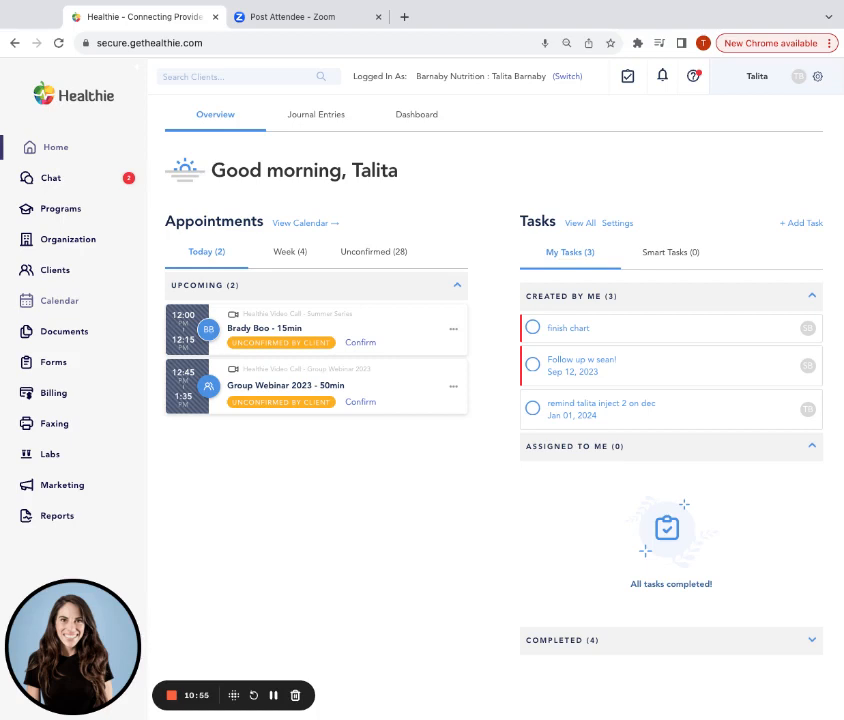
click(87, 302)
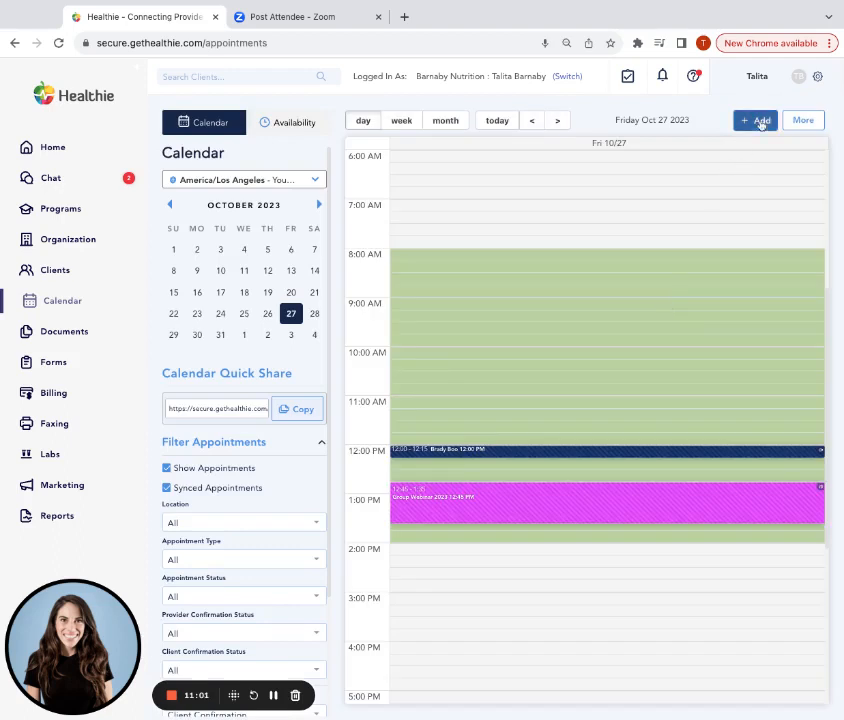
click(759, 120)
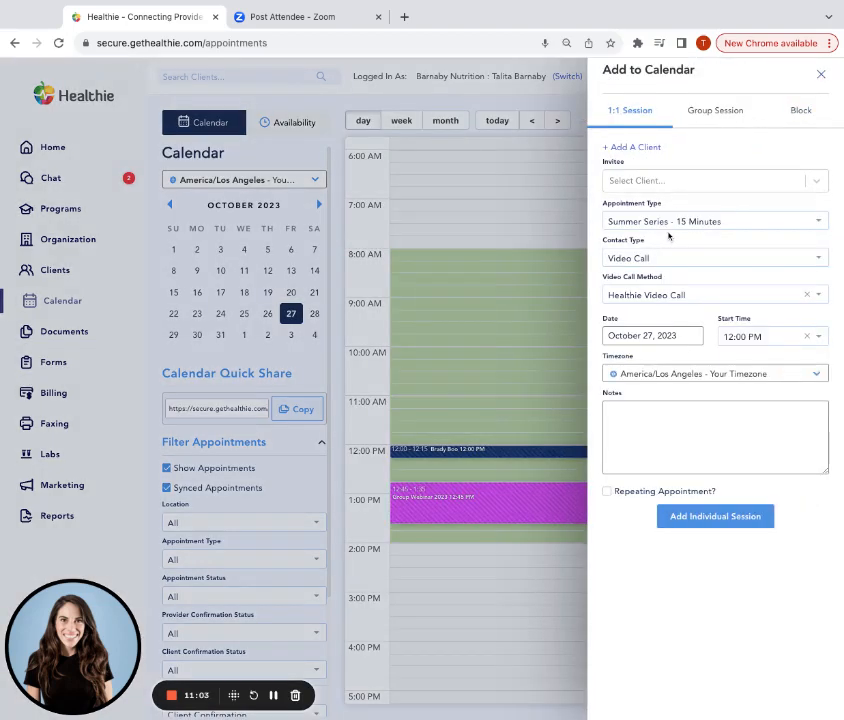
click(660, 188)
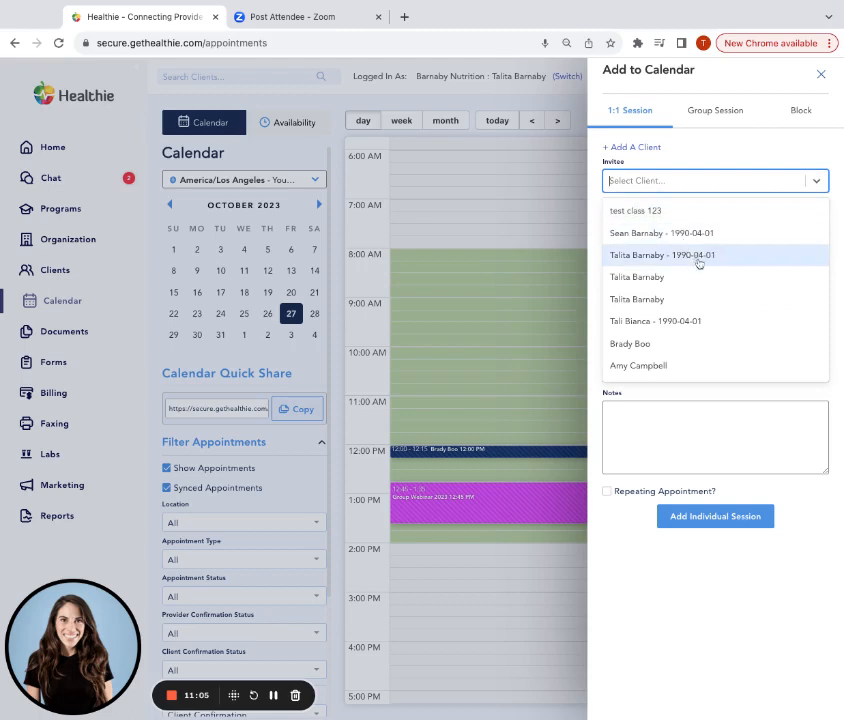
click(670, 345)
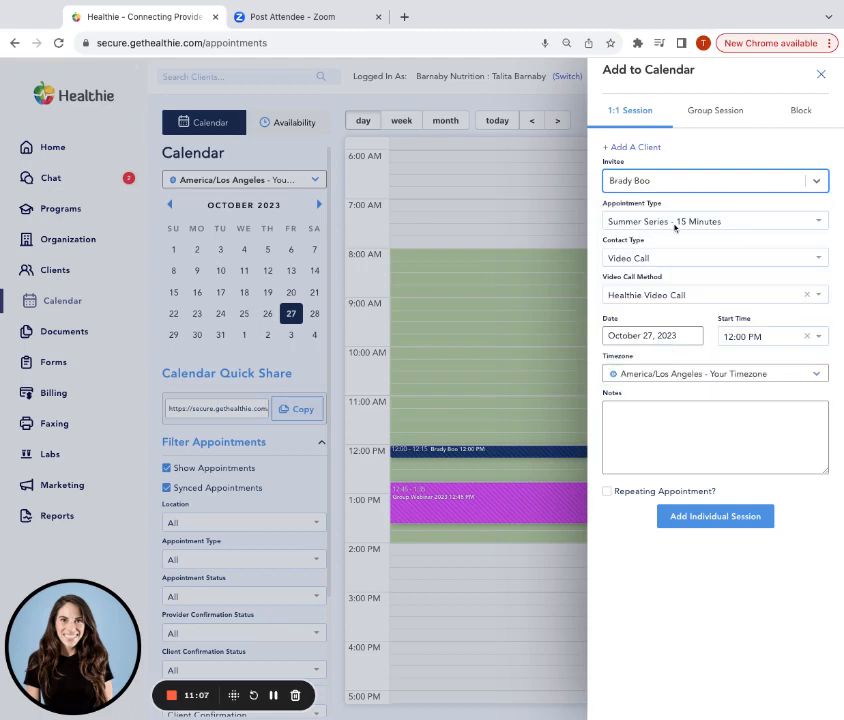
click(675, 222)
click(675, 254)
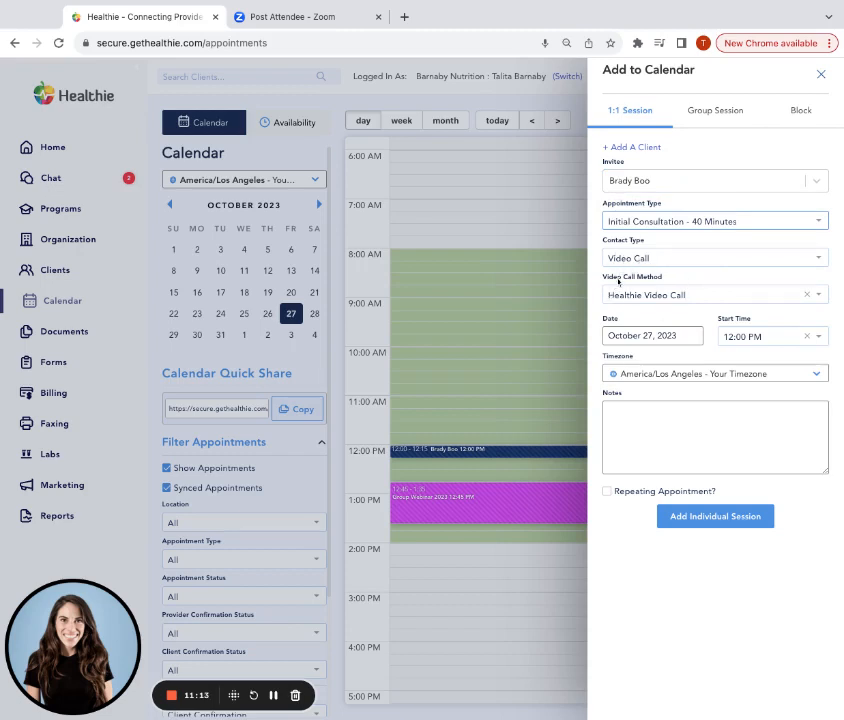
Step: Use Healthie Video Call as the video call method, leave the appointment non-repeating and add the individual session on October 27, 2023 at 12:00 PM
click(706, 296)
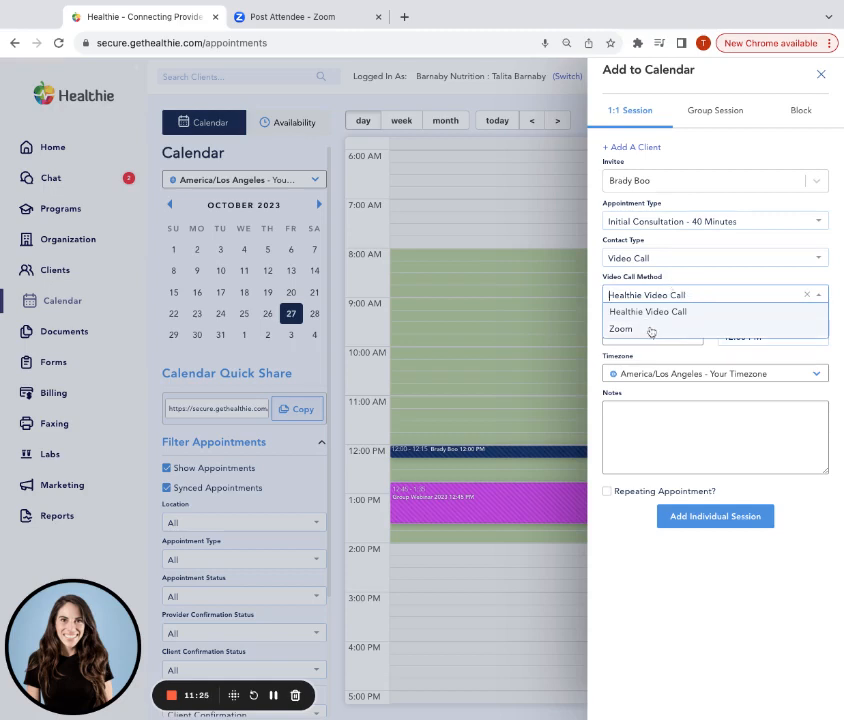
click(646, 313)
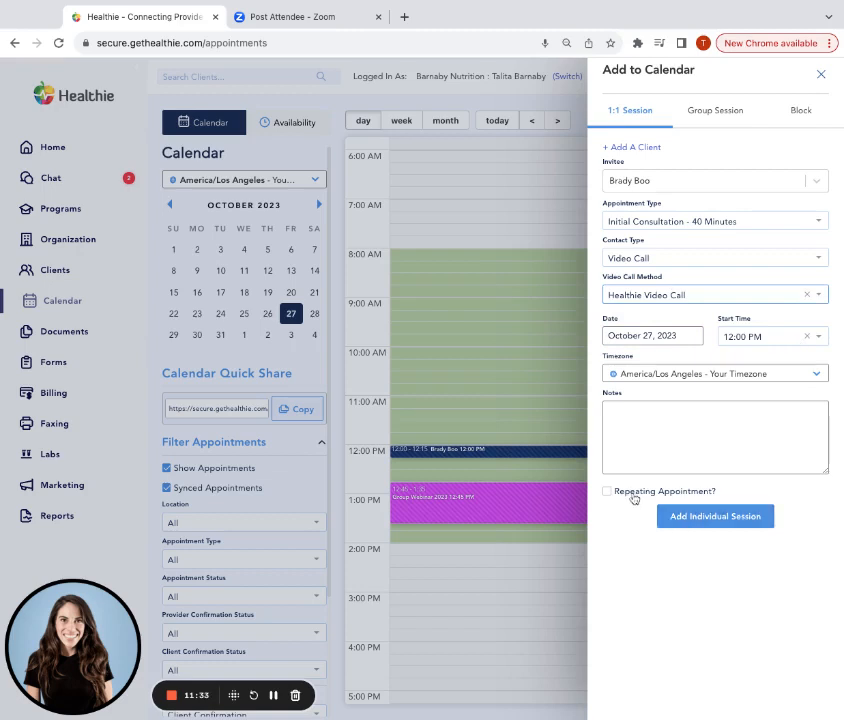
click(632, 497)
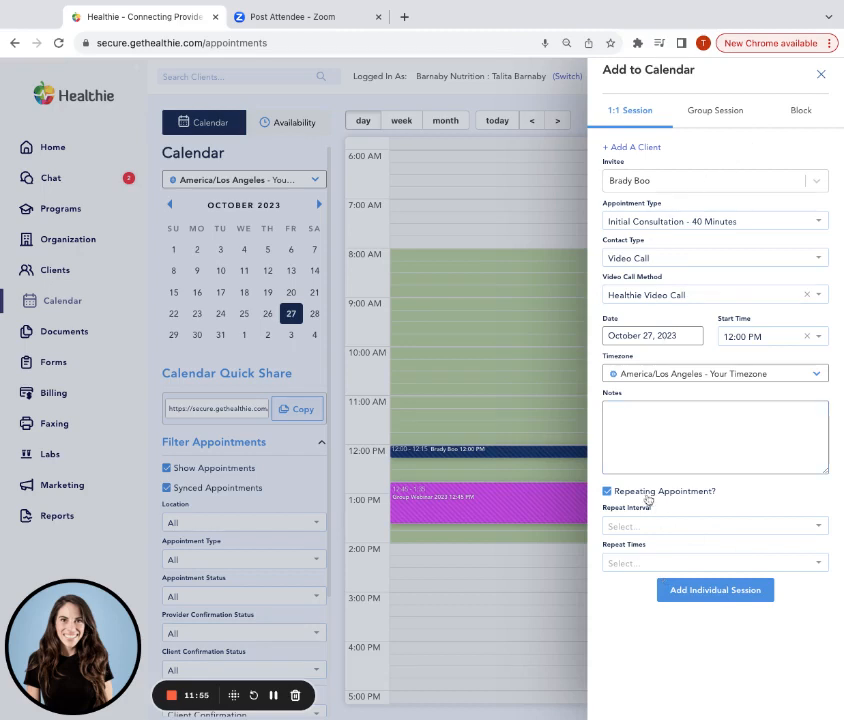
click(640, 492)
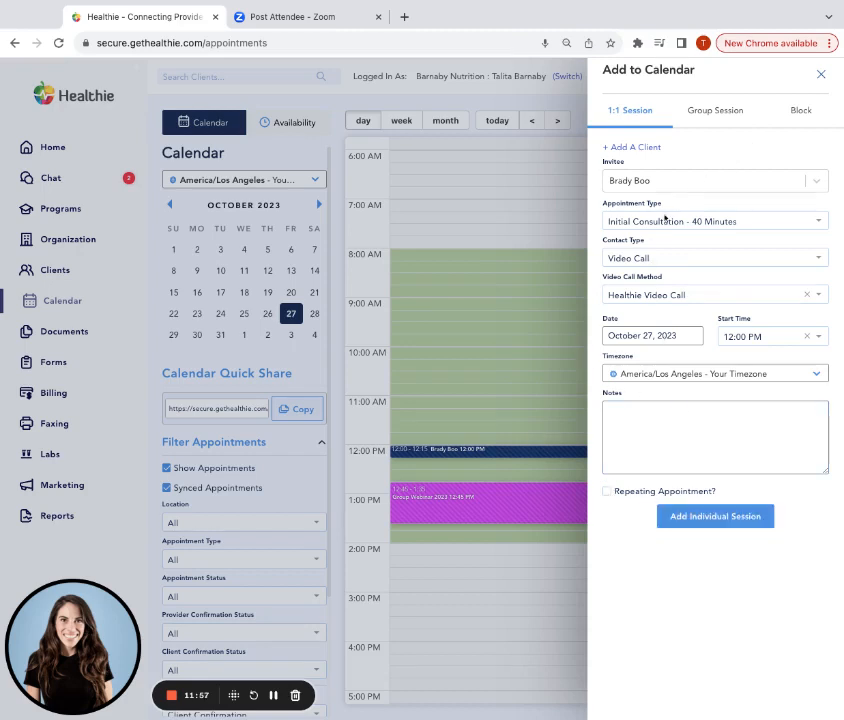
click(699, 520)
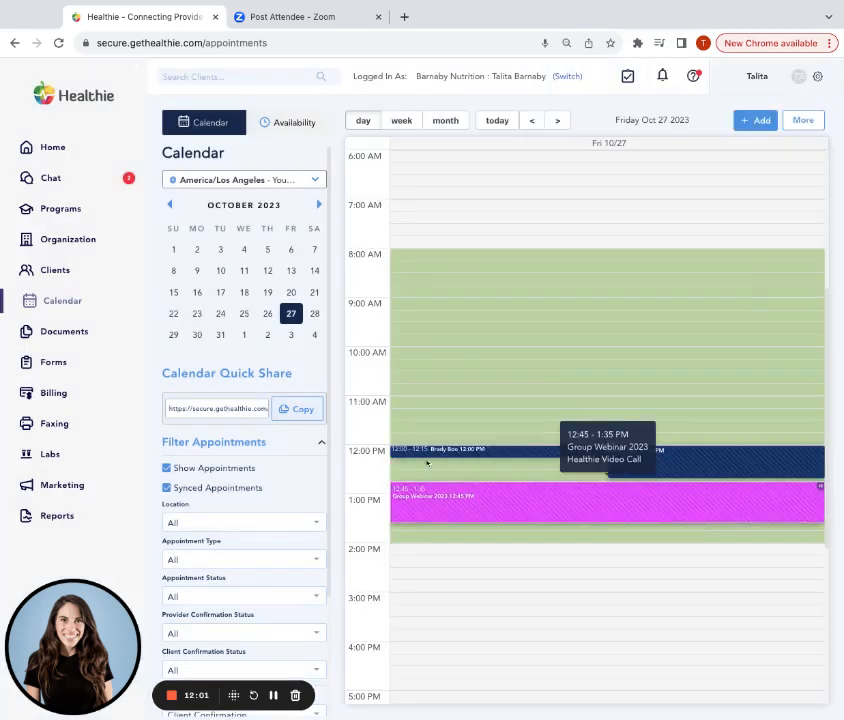
Step: Examine the session details of the new 40-minute Initial Consultation on the calendar, including its meeting link, and close them
mouse_move(665, 456)
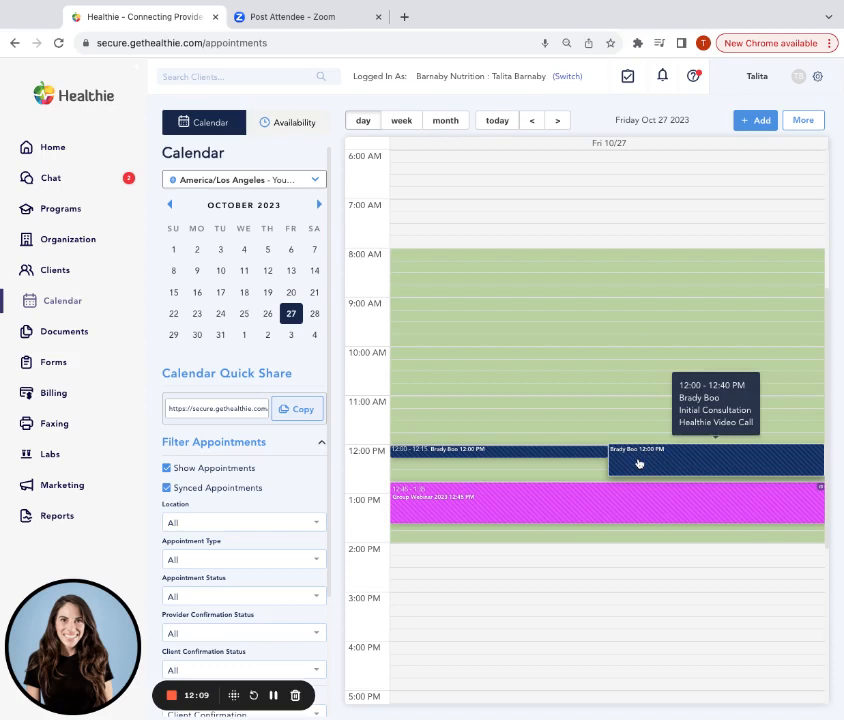
click(638, 463)
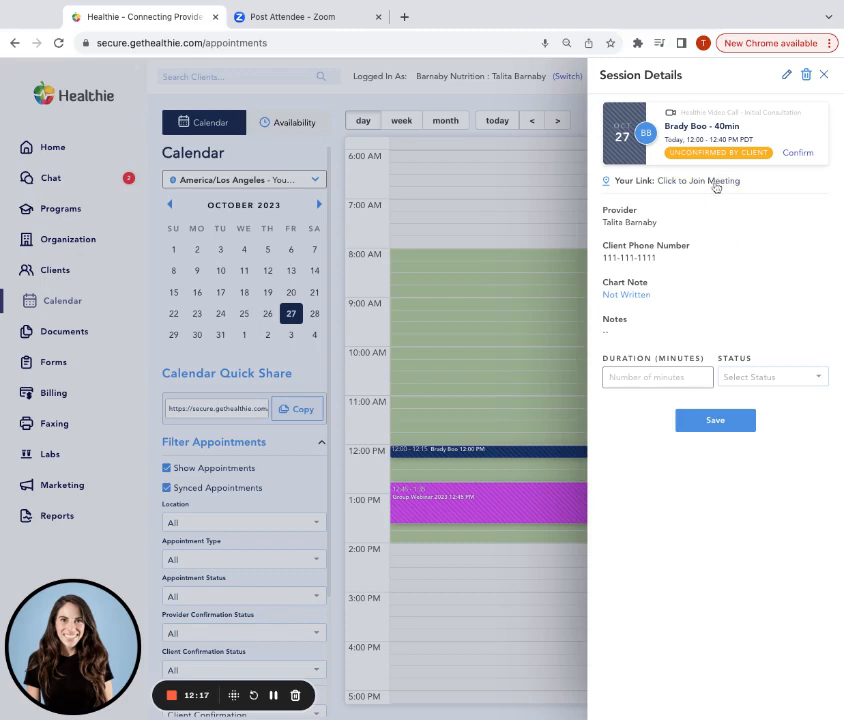
click(823, 74)
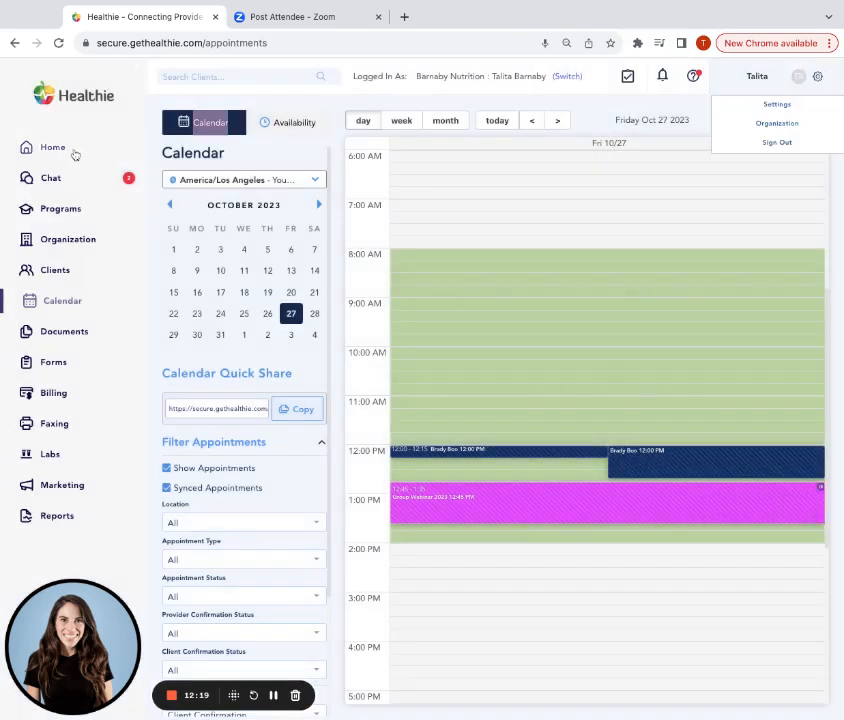
Step: From the home overview, change the 40-minute Initial Consultation's start time to 11:00 AM and save the session
click(55, 148)
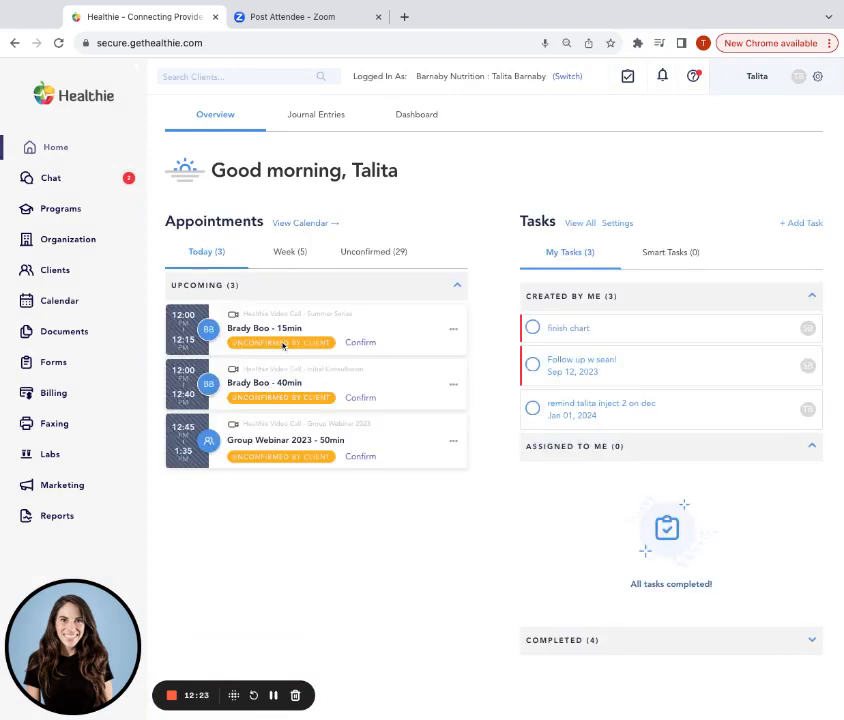
click(454, 388)
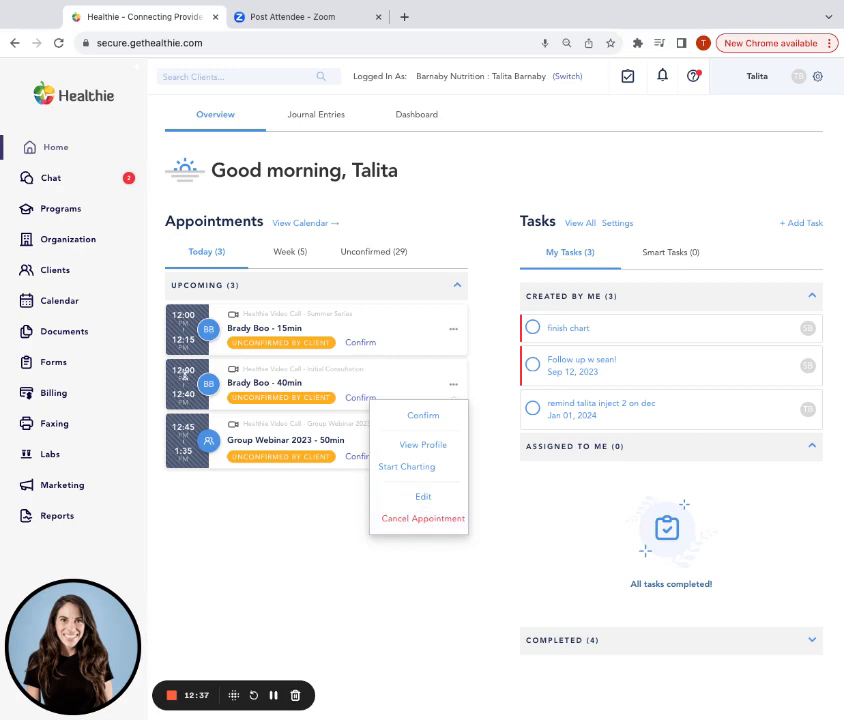
click(421, 495)
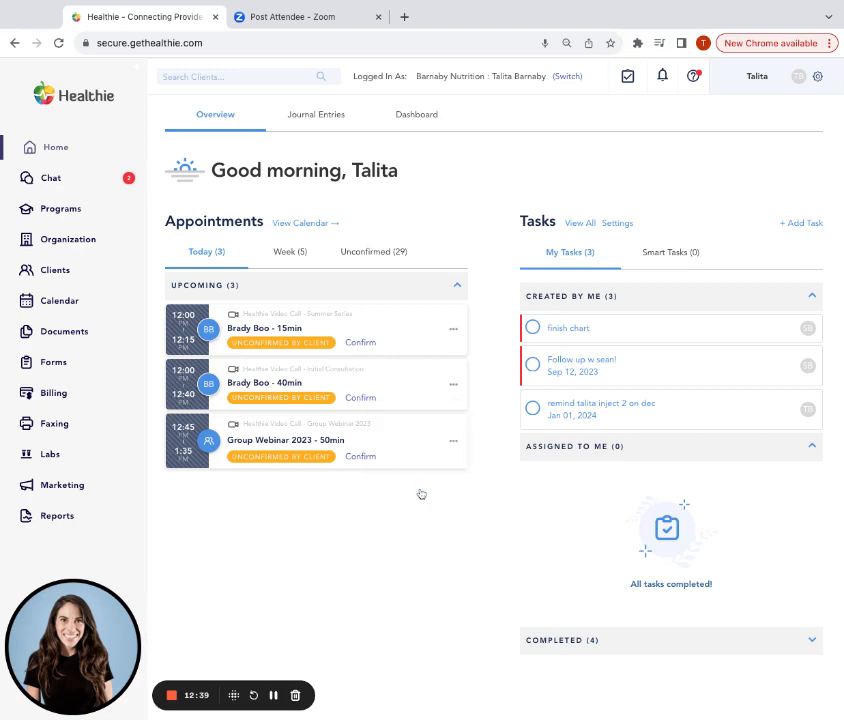
click(752, 299)
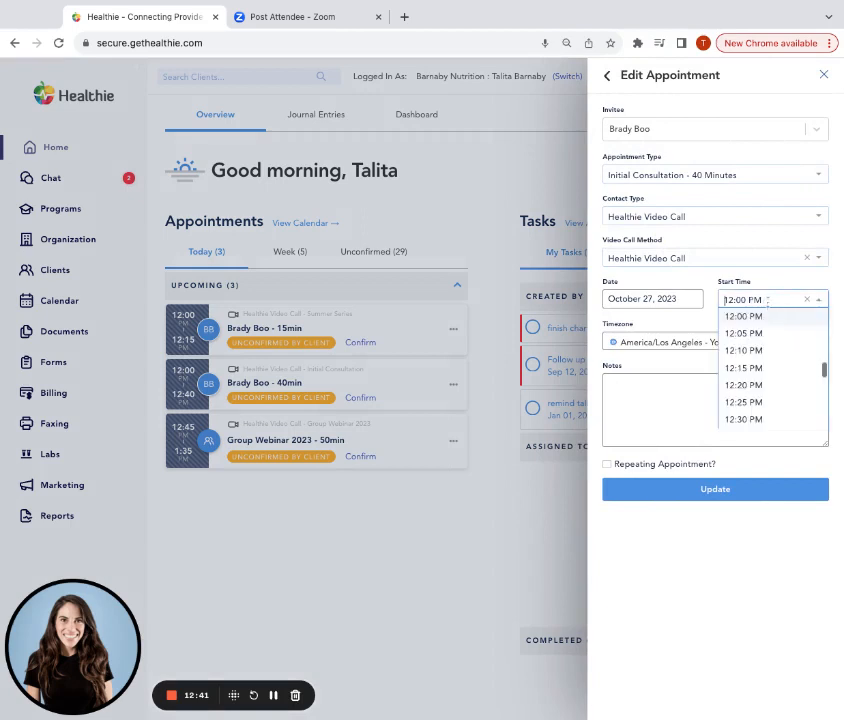
scroll(782, 339, up, 2)
scroll(782, 339, up, 5)
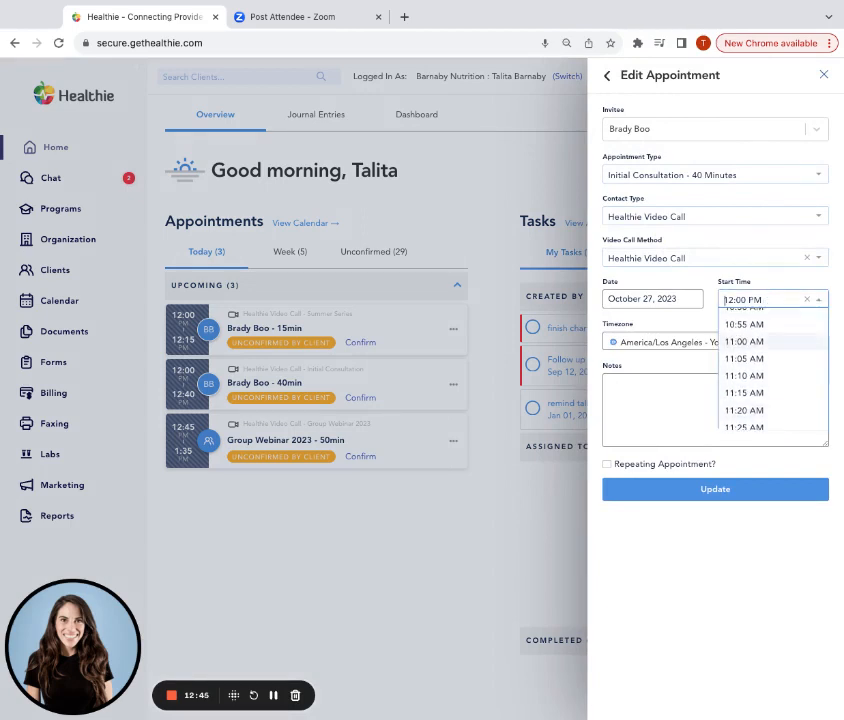
click(744, 341)
click(744, 489)
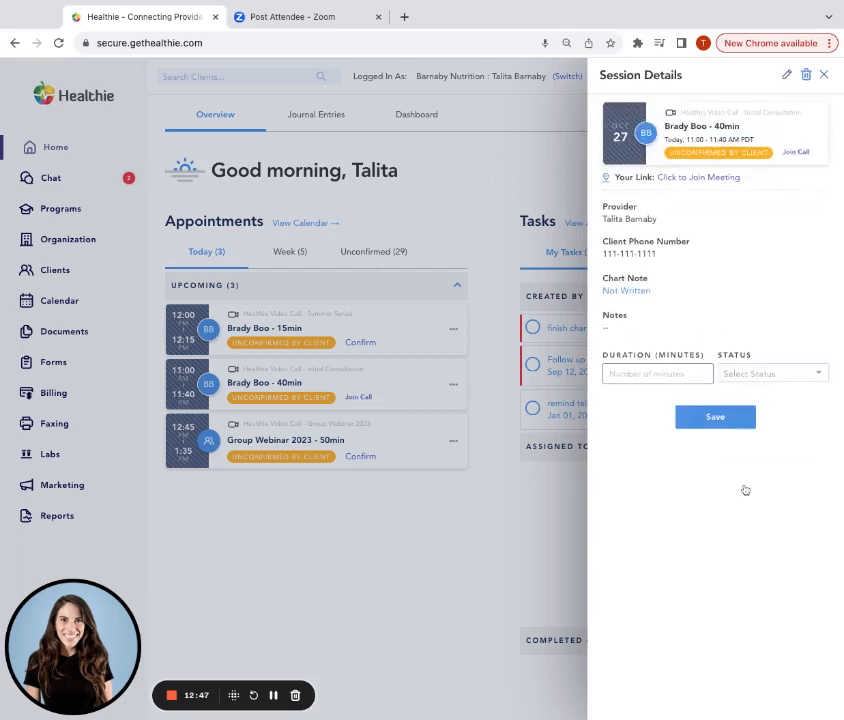
click(716, 418)
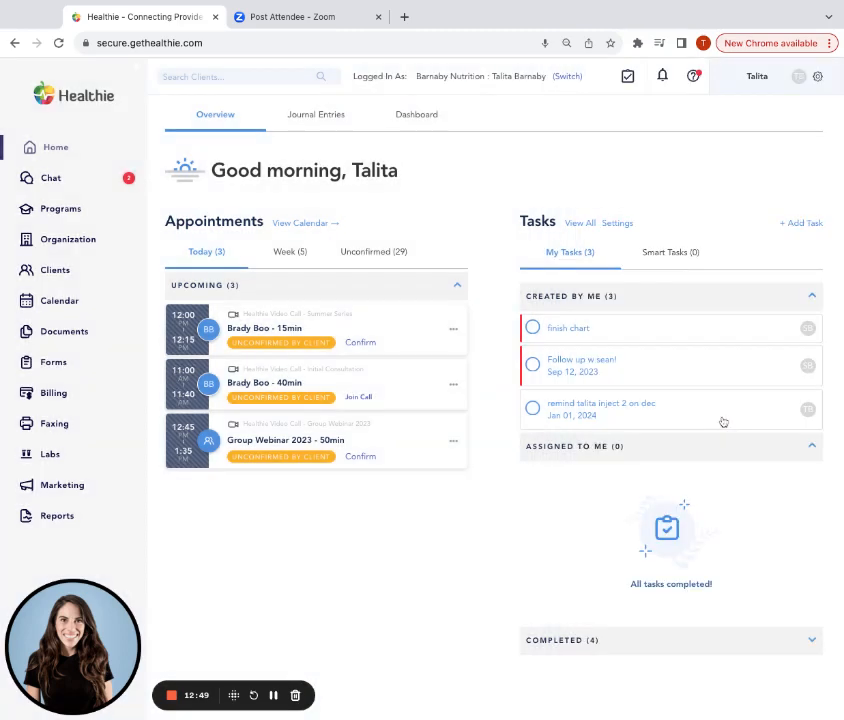
Step: Reload the home overview and join the Initial Consultation video call through the current appointment notice
click(343, 44)
key(Return)
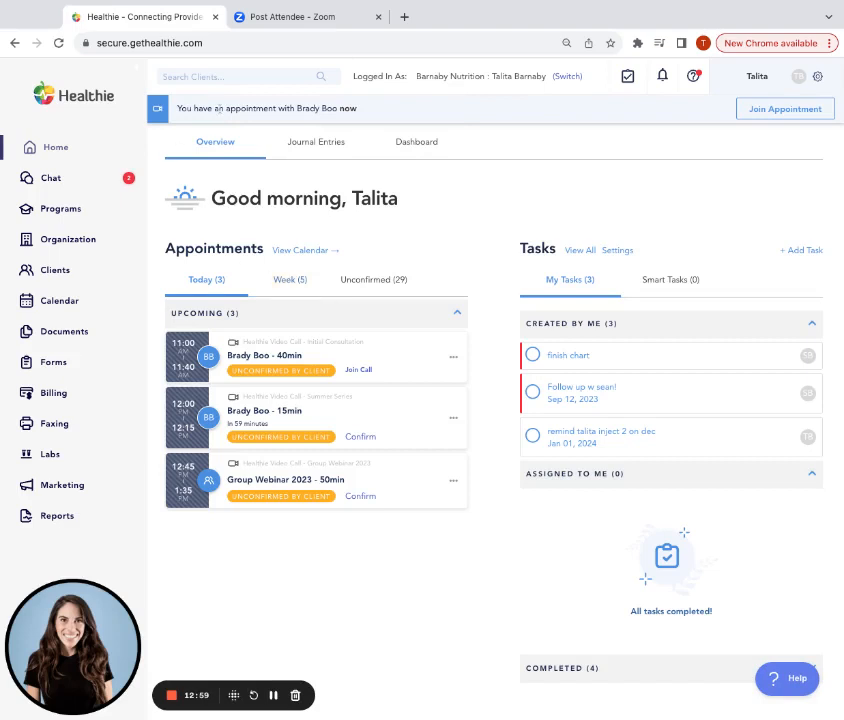
triple_click(176, 108)
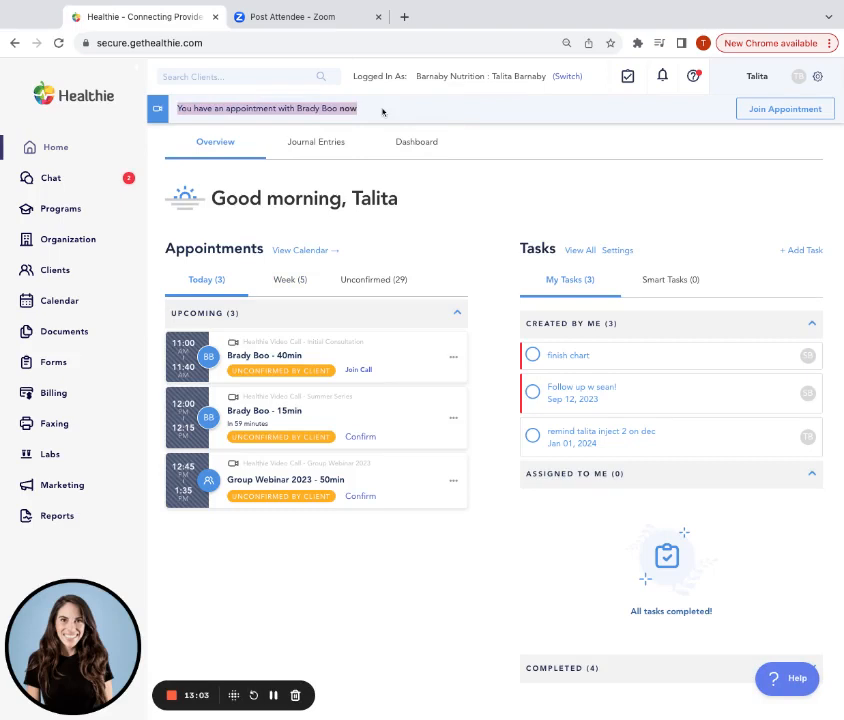
click(754, 112)
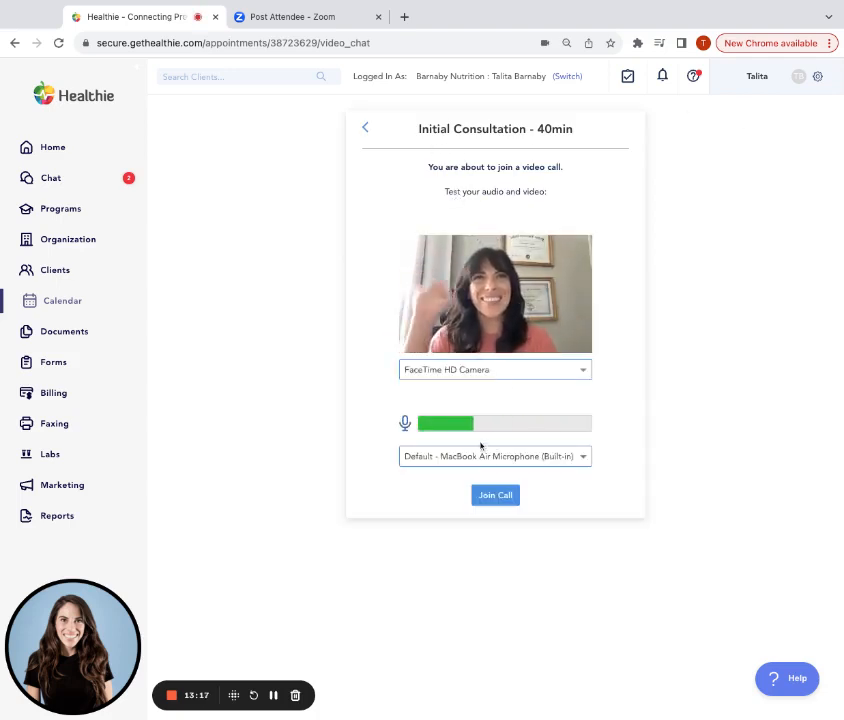
click(496, 496)
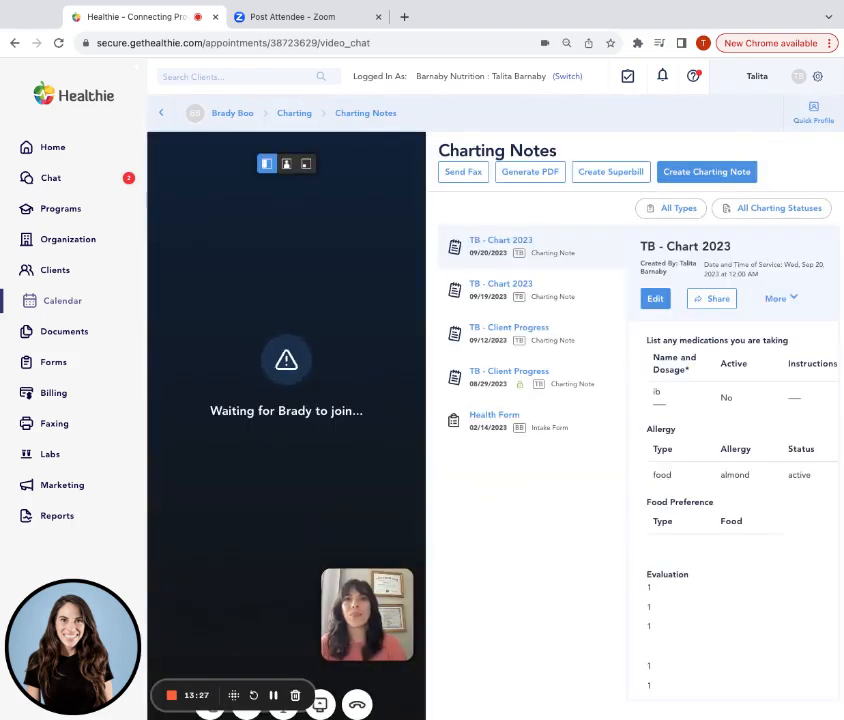
Step: Turn off the camera, send the client a short greeting by name in the call's chat and close the chat
drag(115, 665, 115, 533)
click(246, 705)
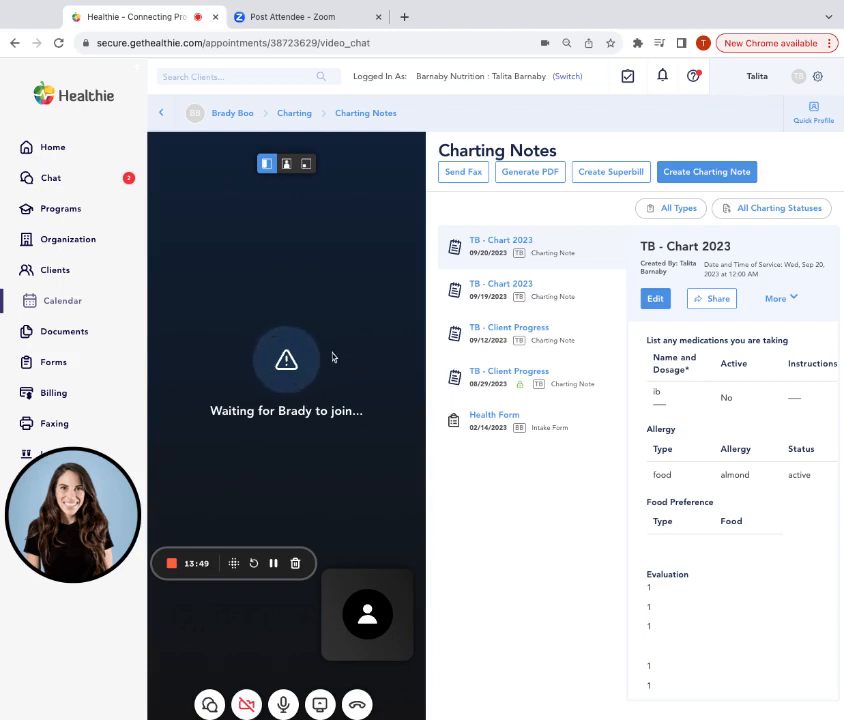
click(213, 707)
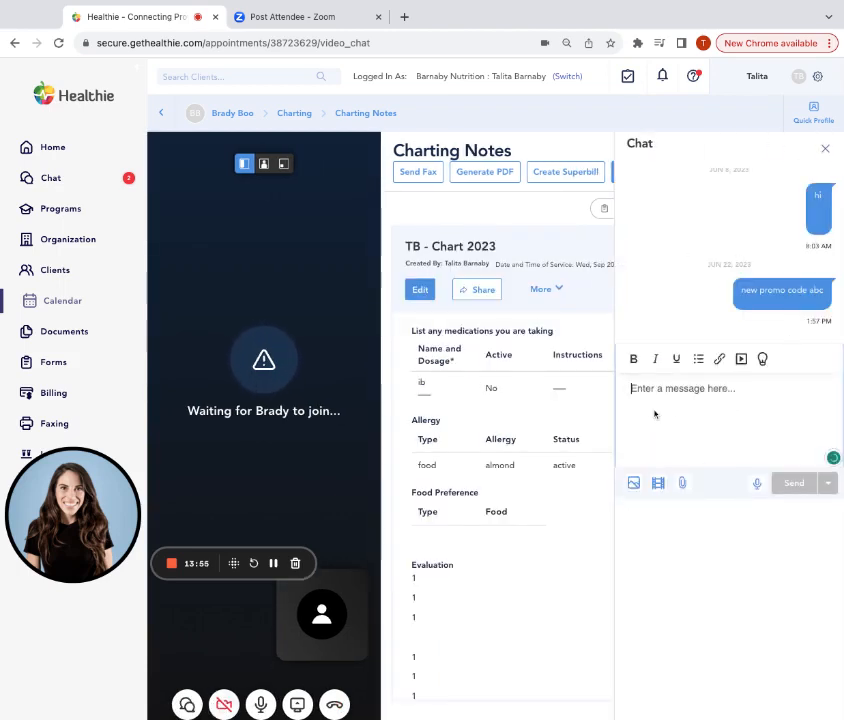
text(hi brady!!!)
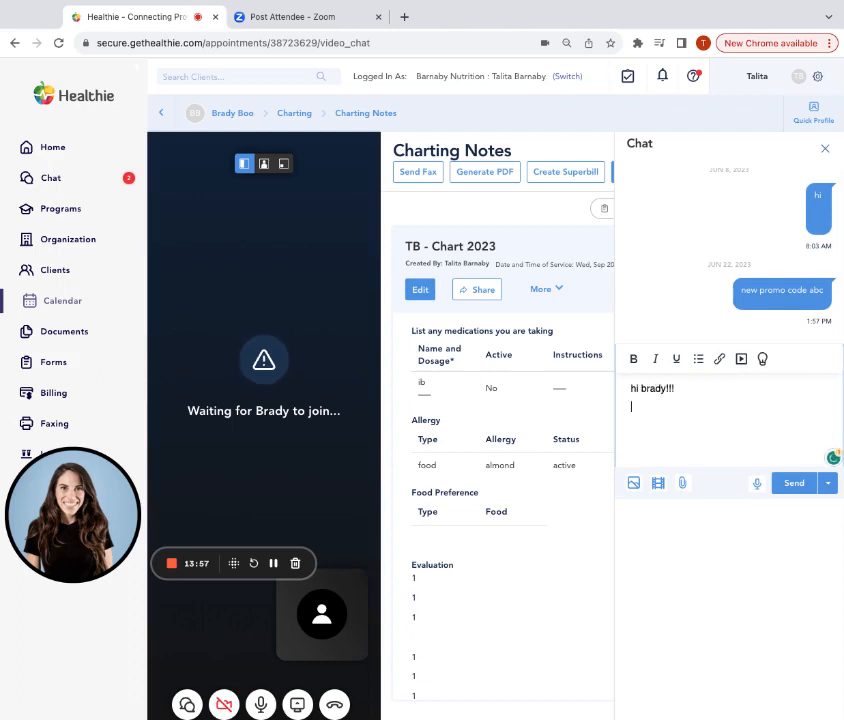
click(795, 484)
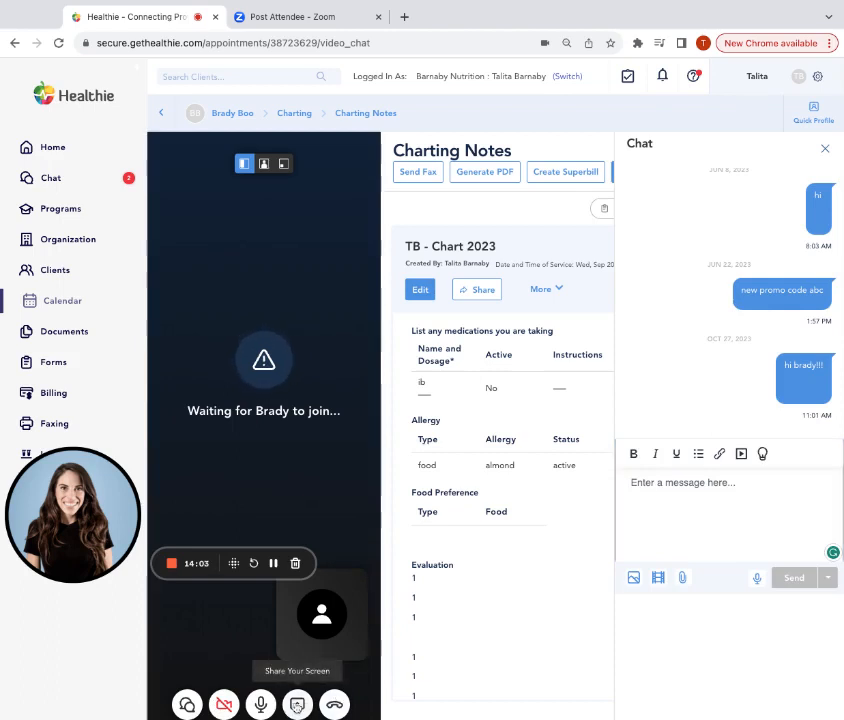
click(827, 150)
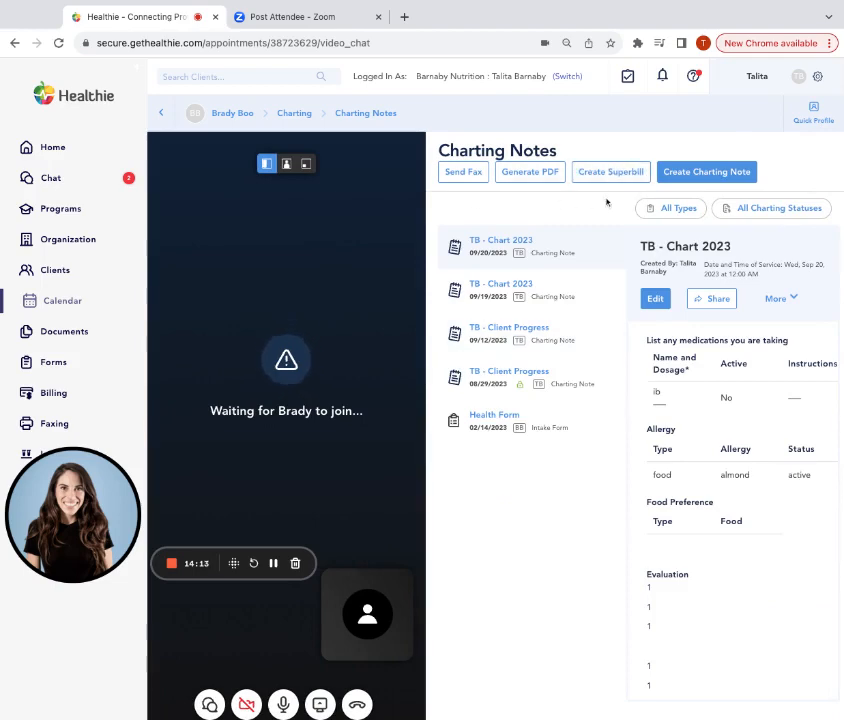
Step: Create a charting note of type Chart 2023-live class and enter four lines of "1" under Clients Porgress/ follow
click(720, 172)
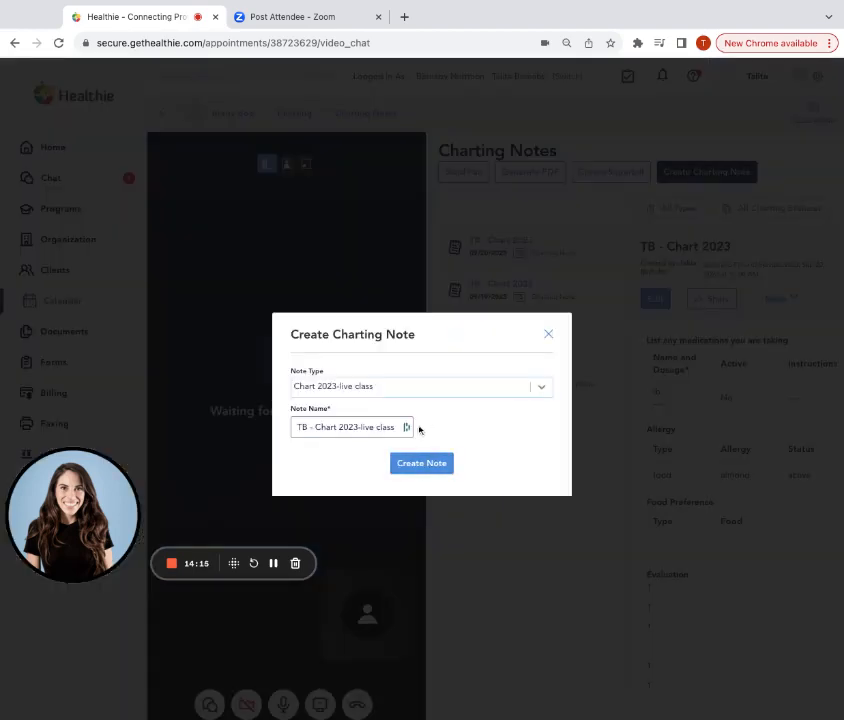
click(424, 463)
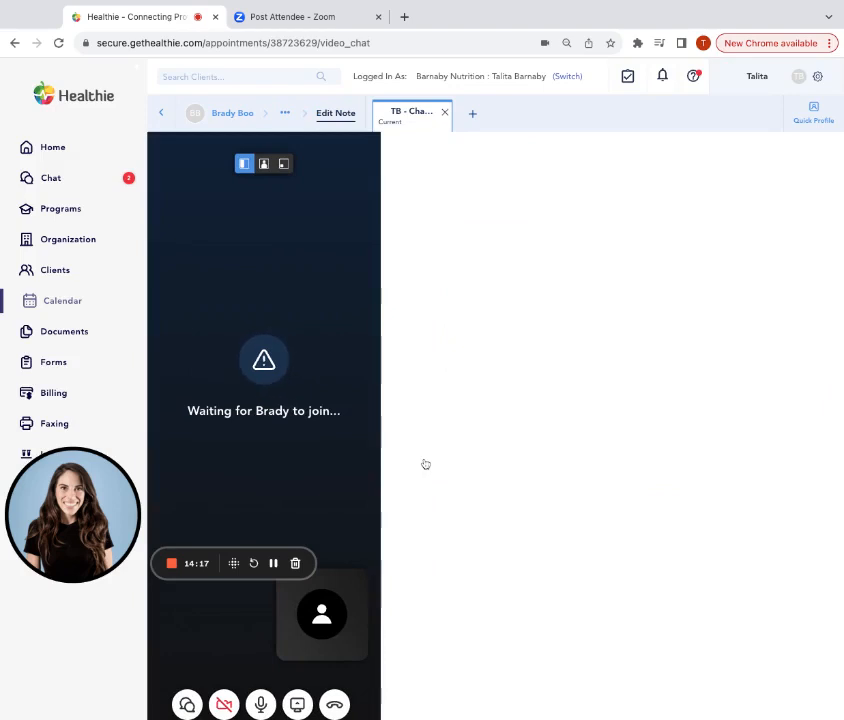
click(464, 366)
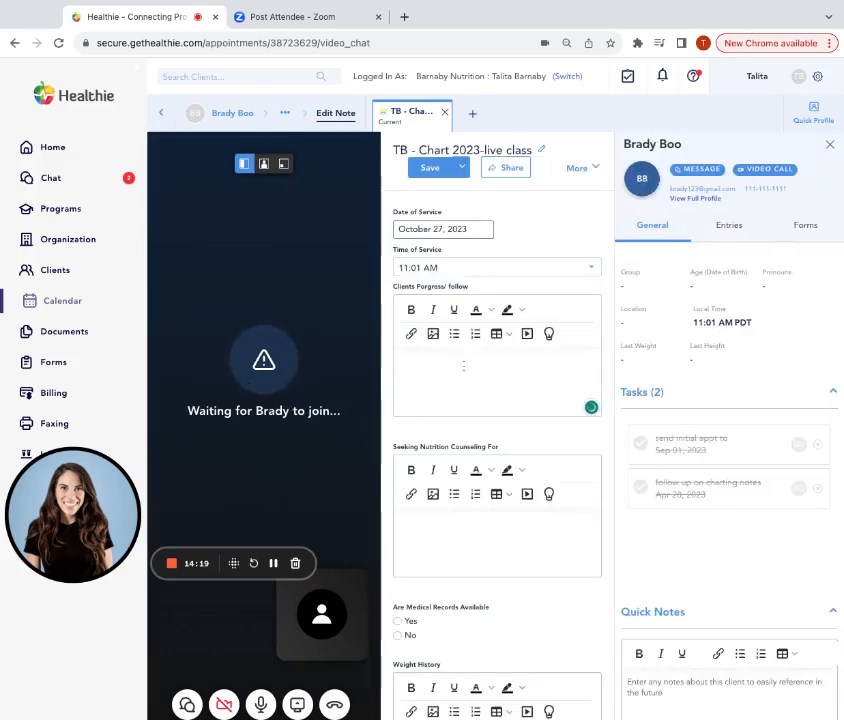
text(1)
key(Return)
text(1)
key(Return)
text(1)
key(Return)
text(1)
Step: Enter a blank line and three lines of "1" under Seeking Nutrition Counseling For in the charting note
click(467, 578)
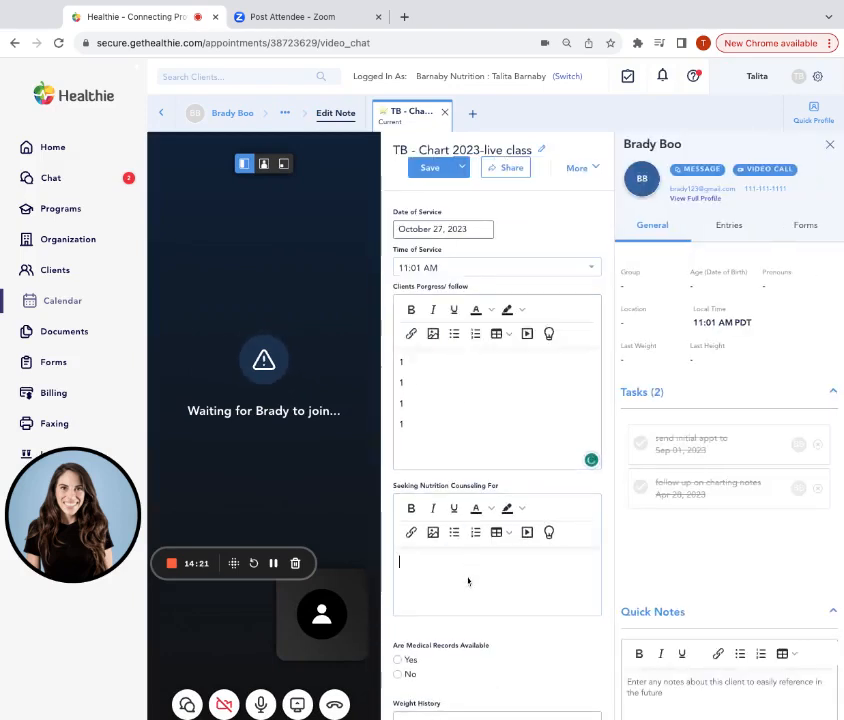
key(Return)
text(1)
key(Return)
text(1)
key(Return)
text(1)
key(Return)
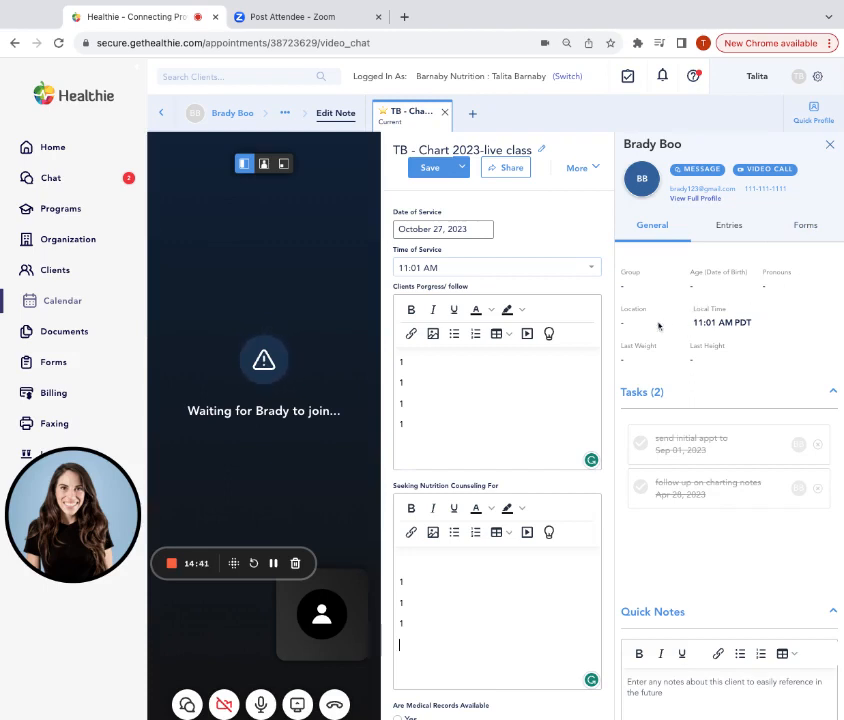
Step: Add a quick note to the client's profile reading "1233" followed by three lines of "1"
scroll(690, 400, down, 3)
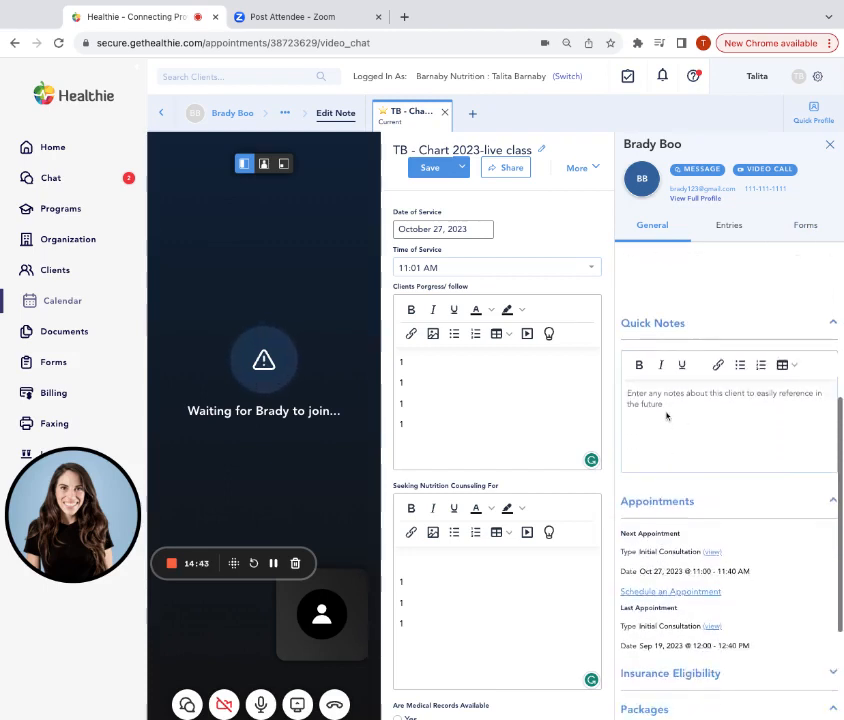
click(667, 403)
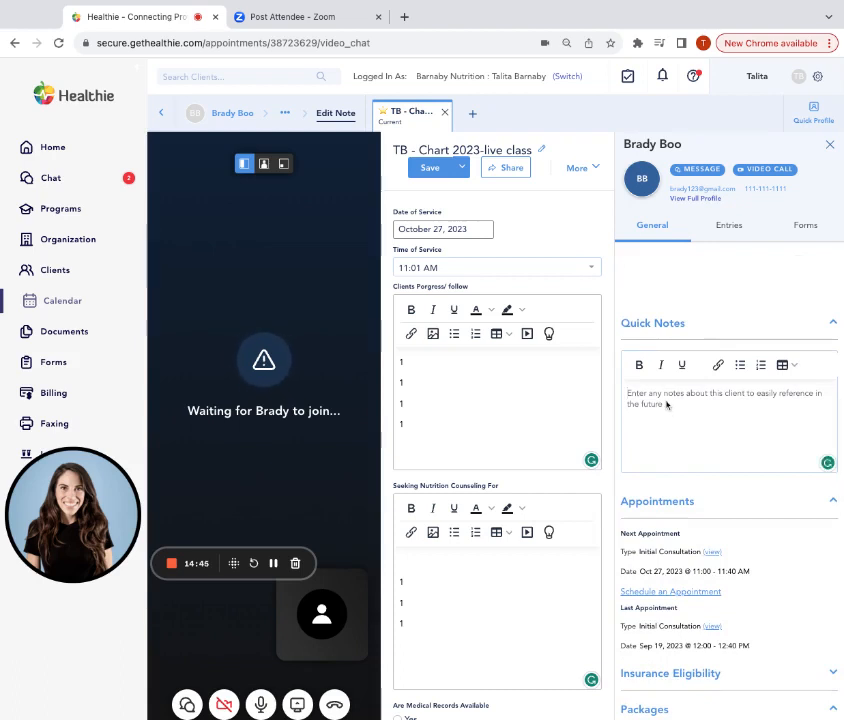
text(1233)
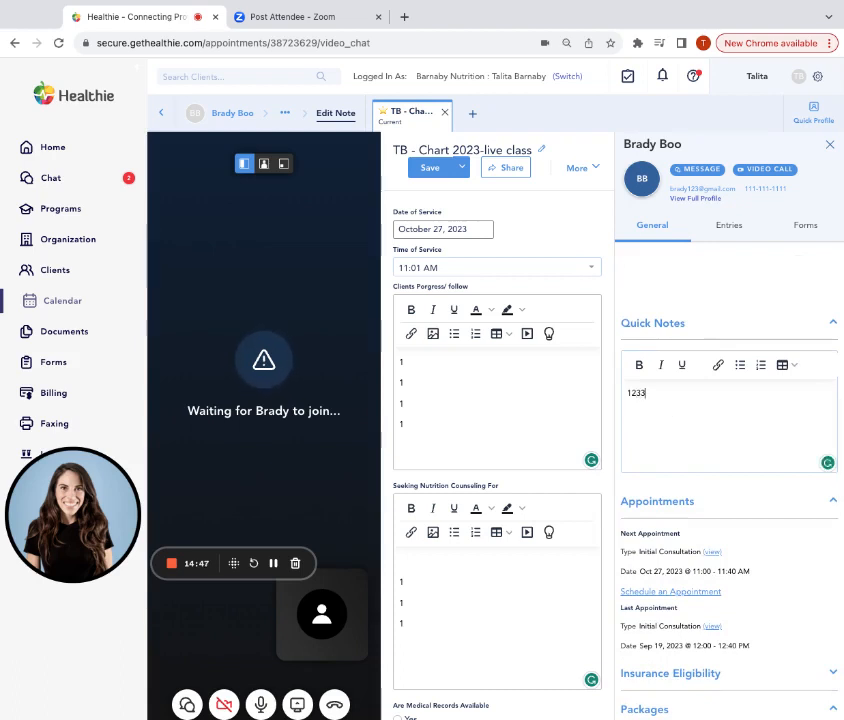
key(Return)
text(1)
key(Return)
text(1)
key(Return)
text(1)
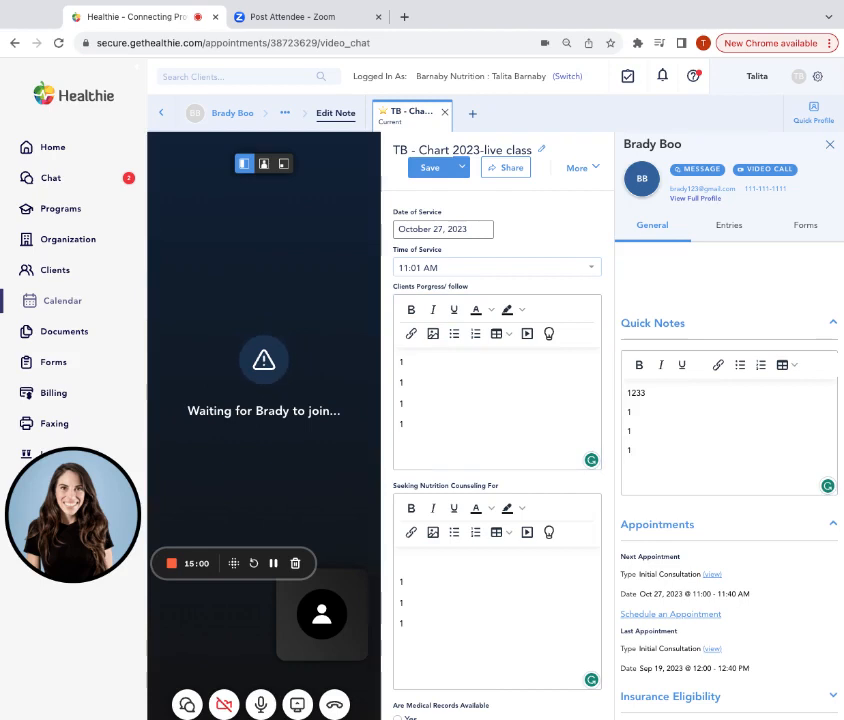
Step: End the Initial Consultation video call
click(274, 565)
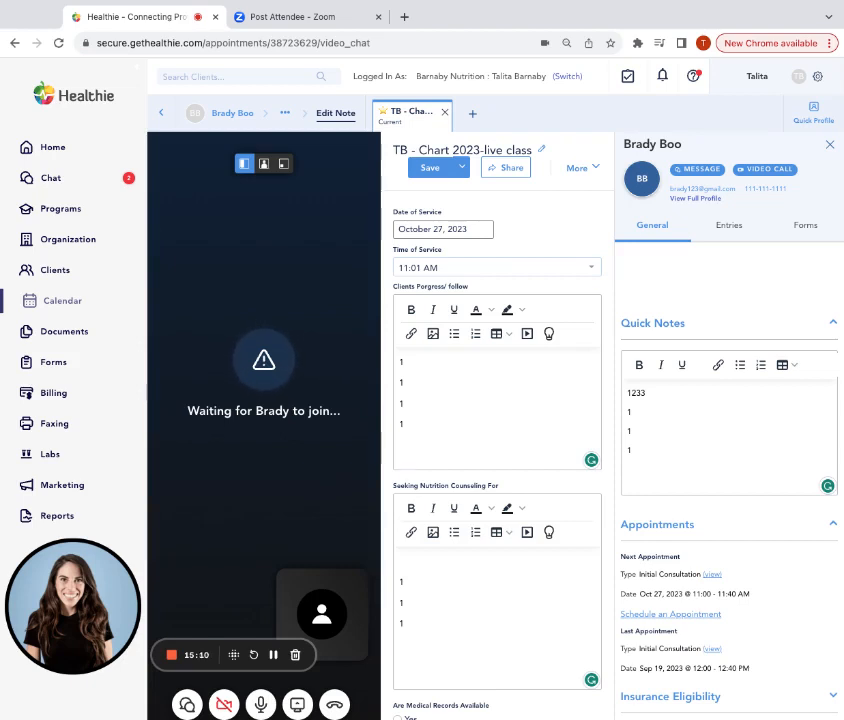
click(335, 706)
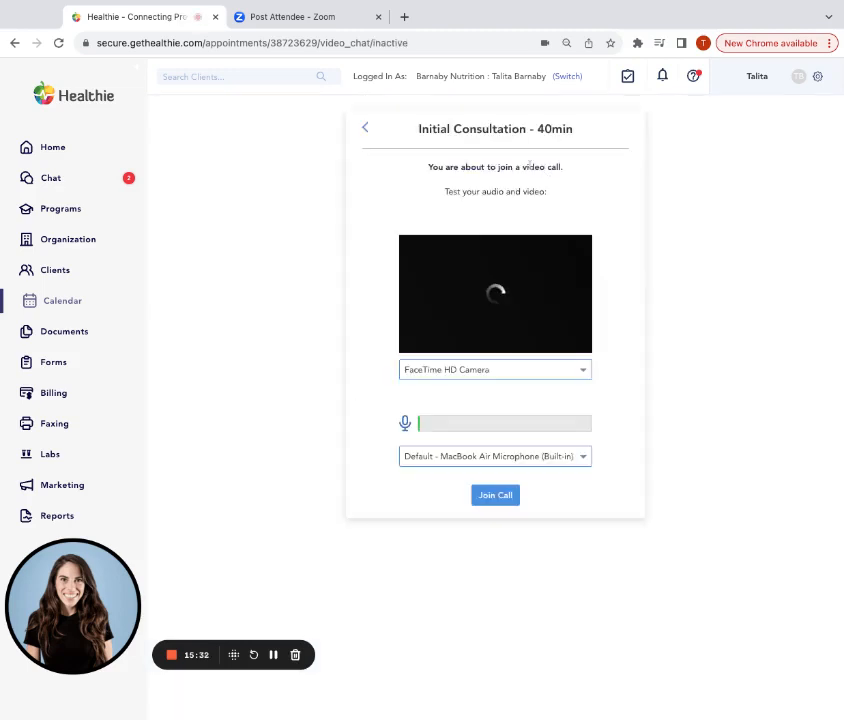
Step: Leave the video call lobby for the home page and view the client's quick profile from the 40-minute Initial Consultation appointment
click(366, 128)
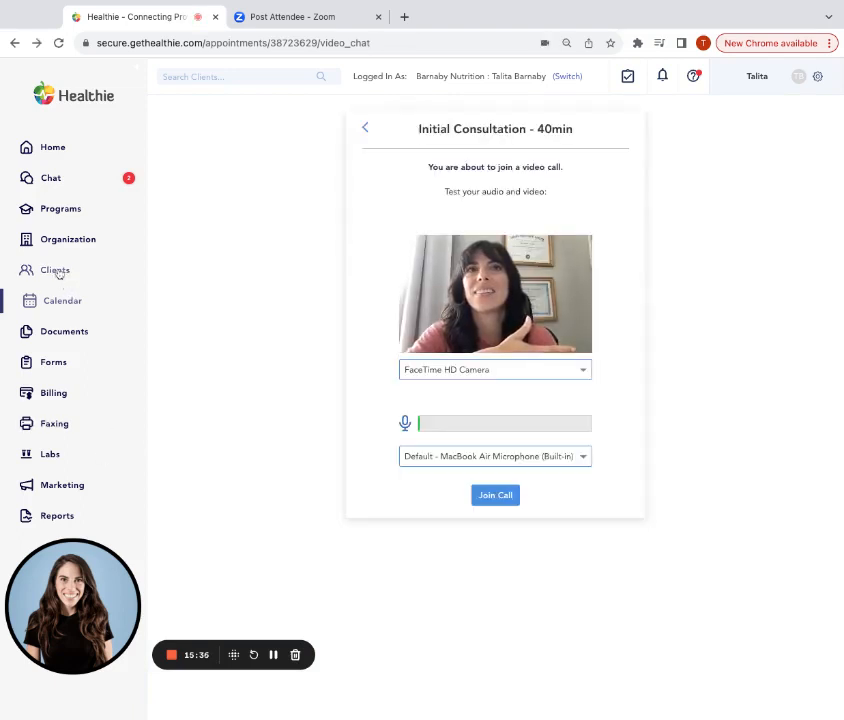
click(365, 126)
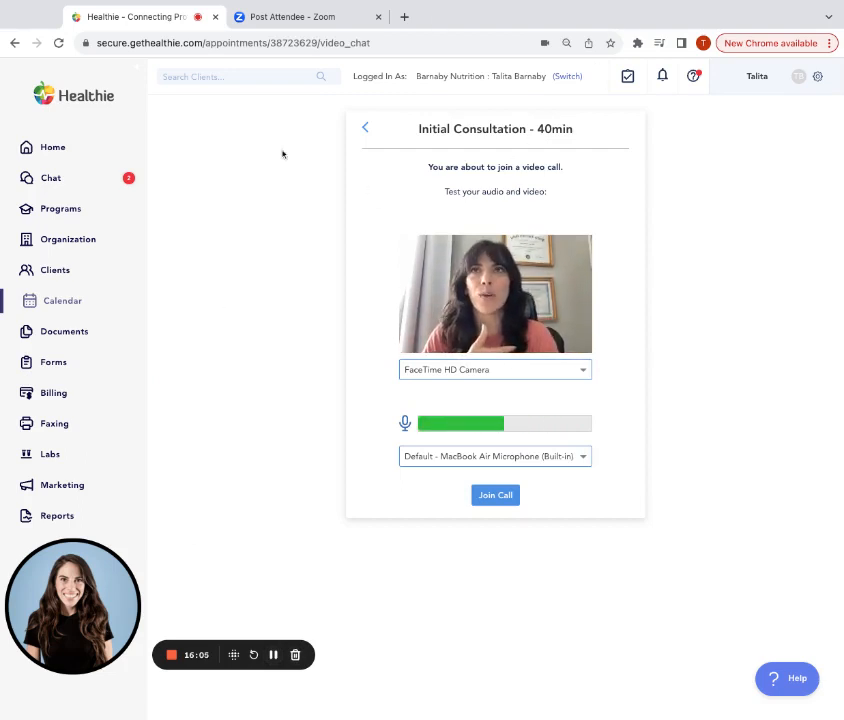
click(60, 148)
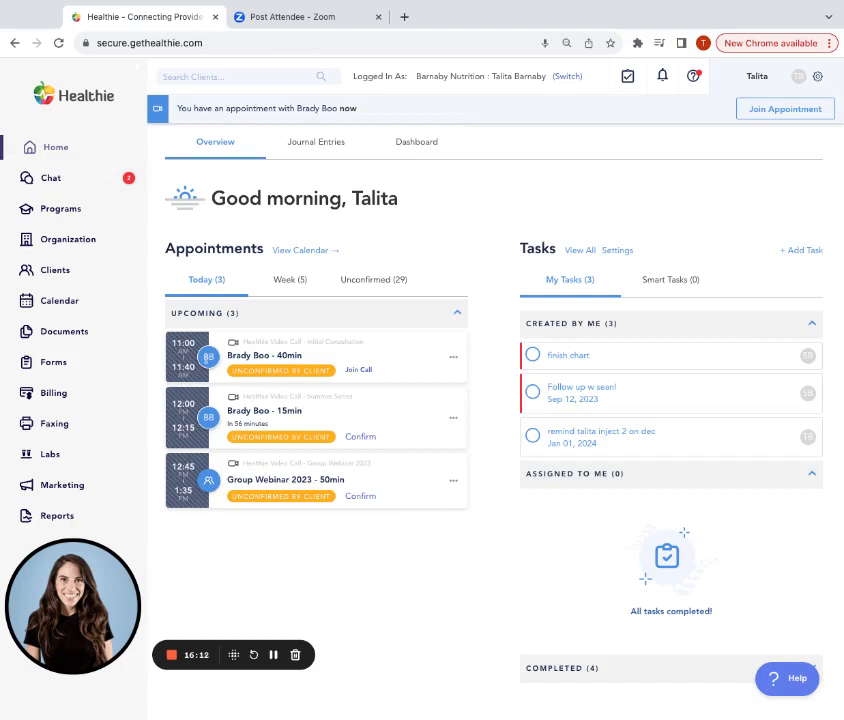
click(265, 356)
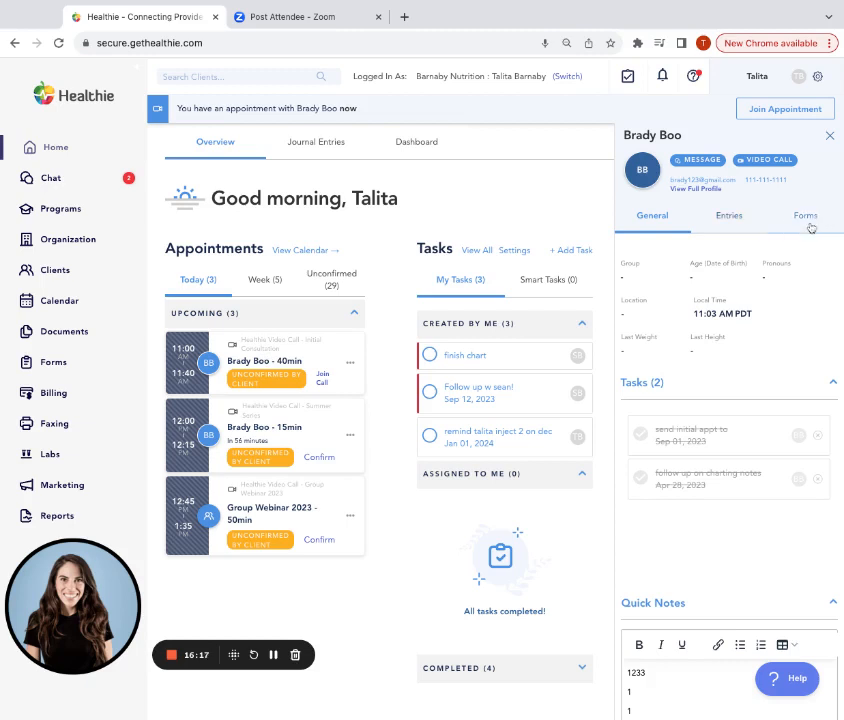
scroll(712, 454, down, 3)
scroll(712, 455, up, 2)
scroll(712, 455, up, 2)
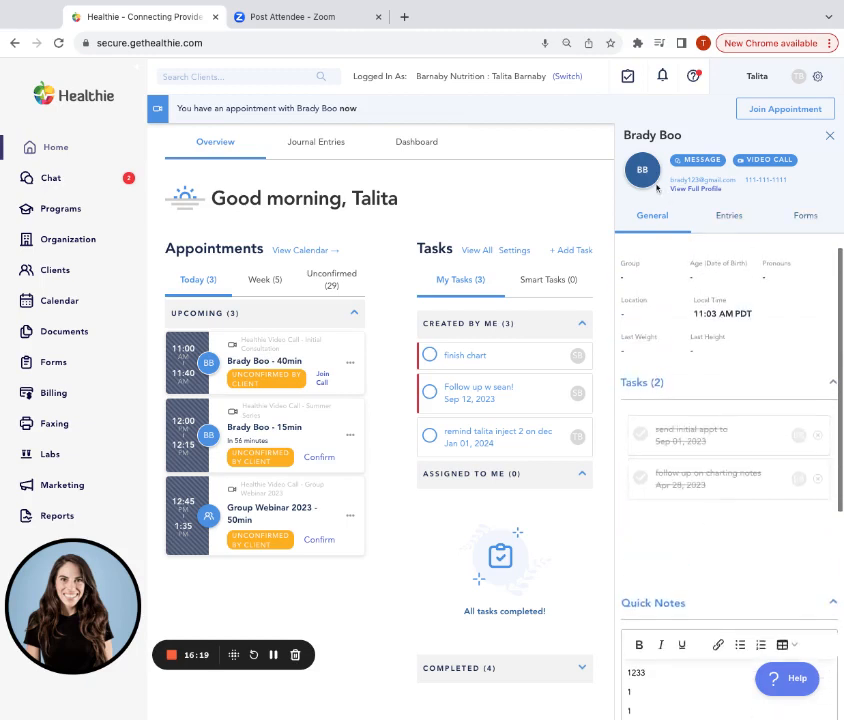
Step: Open the charting notes in the client's full profile and review the Chart 2023-live class note and its additional options
click(690, 240)
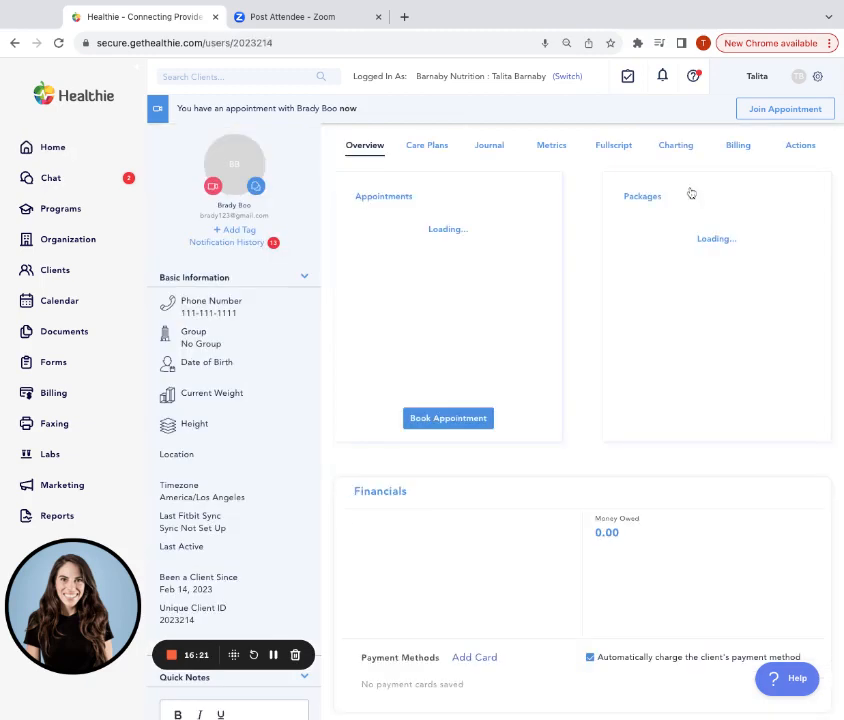
click(678, 151)
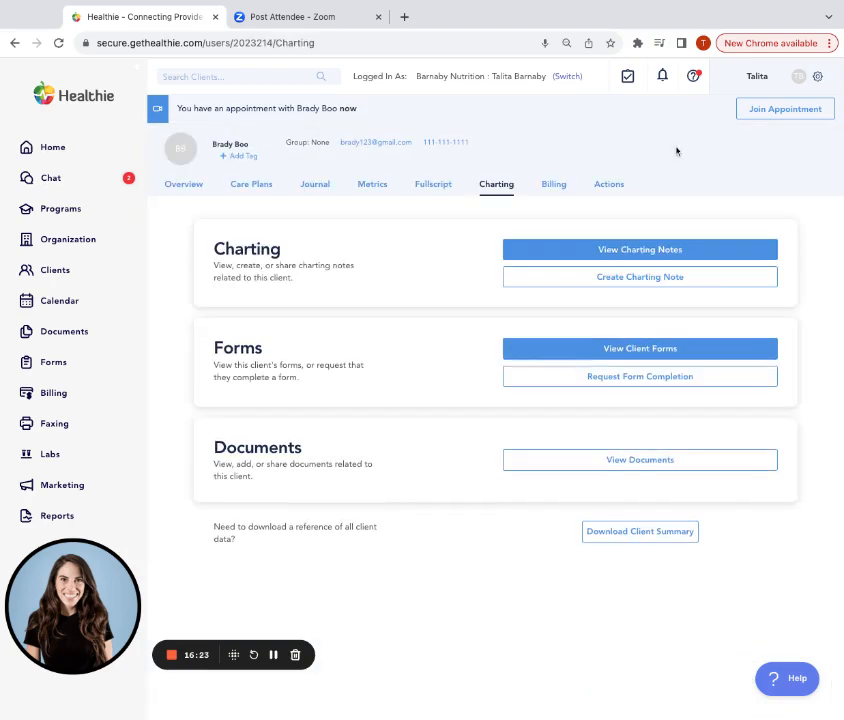
click(628, 250)
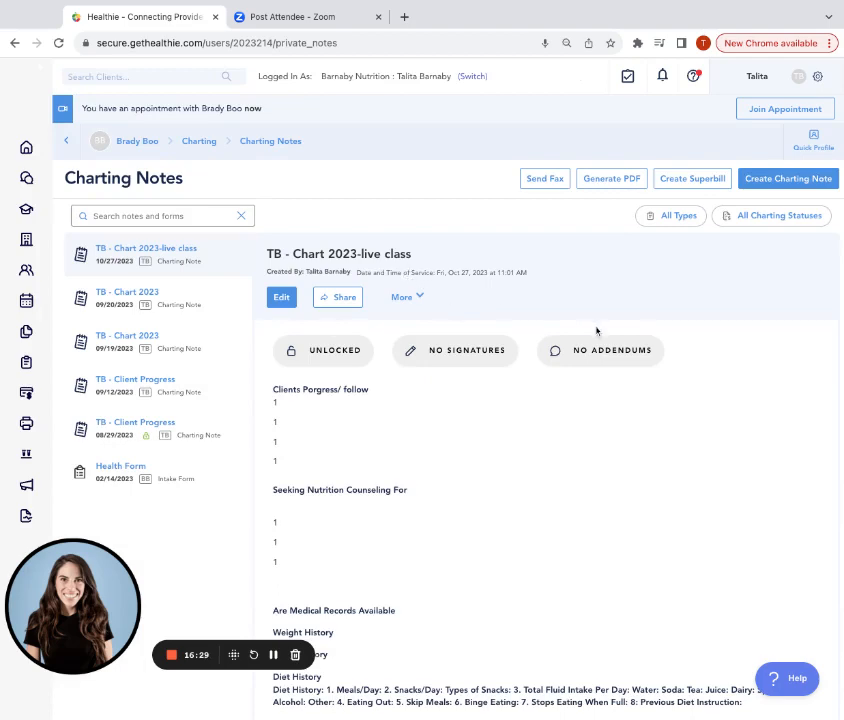
scroll(595, 330, down, 4)
scroll(596, 331, up, 4)
click(408, 298)
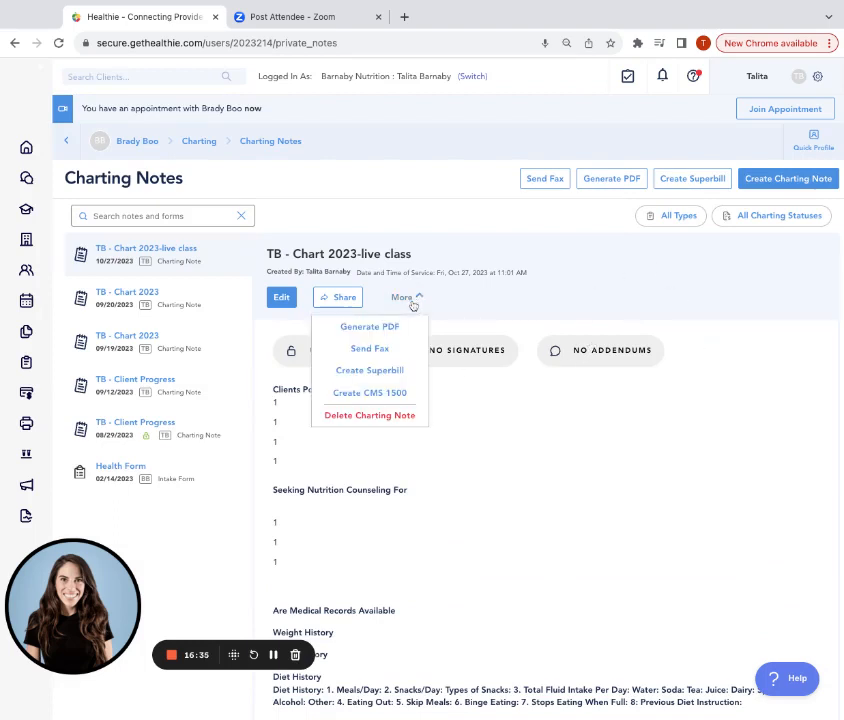
Step: Open the Chart 2023-live class note for editing and look through its fields
click(281, 302)
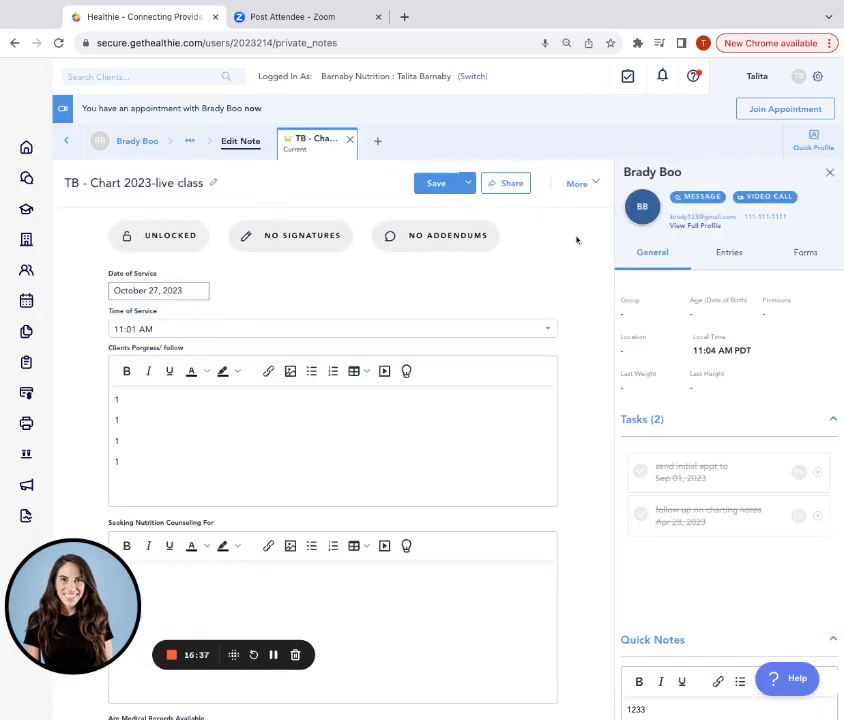
click(446, 184)
scroll(400, 296, down, 2)
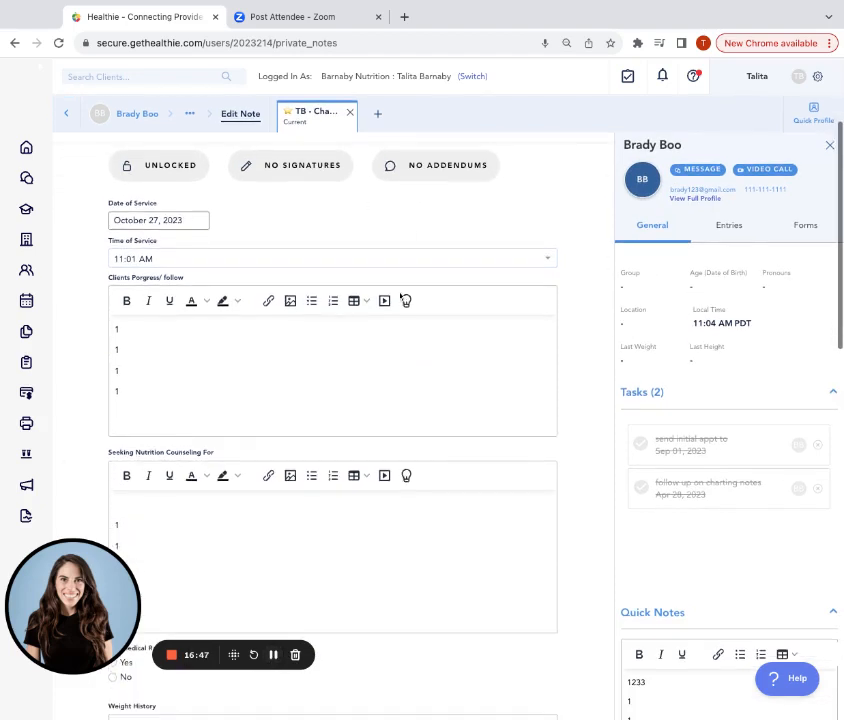
scroll(277, 403, down, 3)
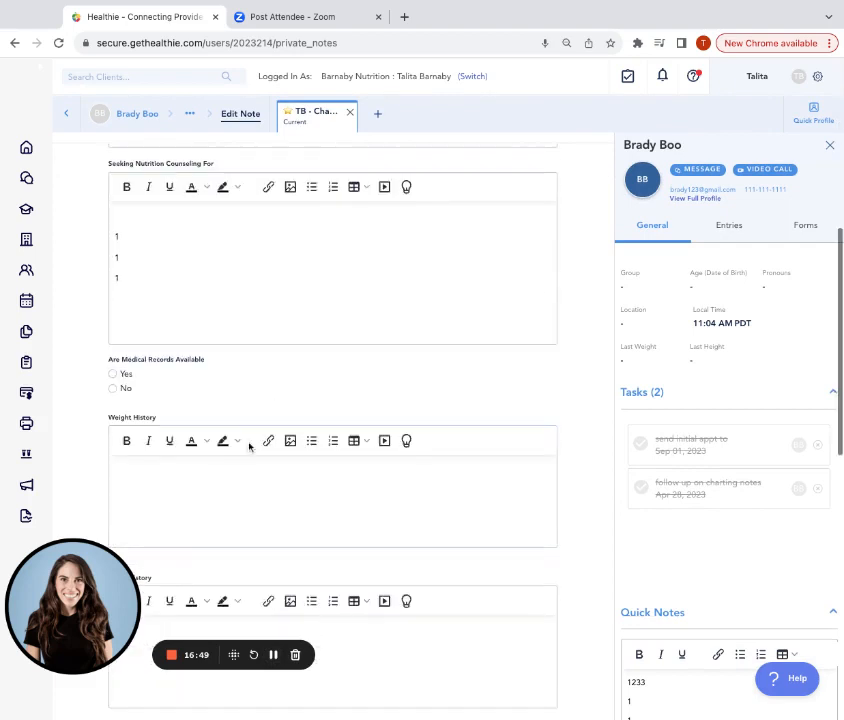
scroll(395, 401, up, 5)
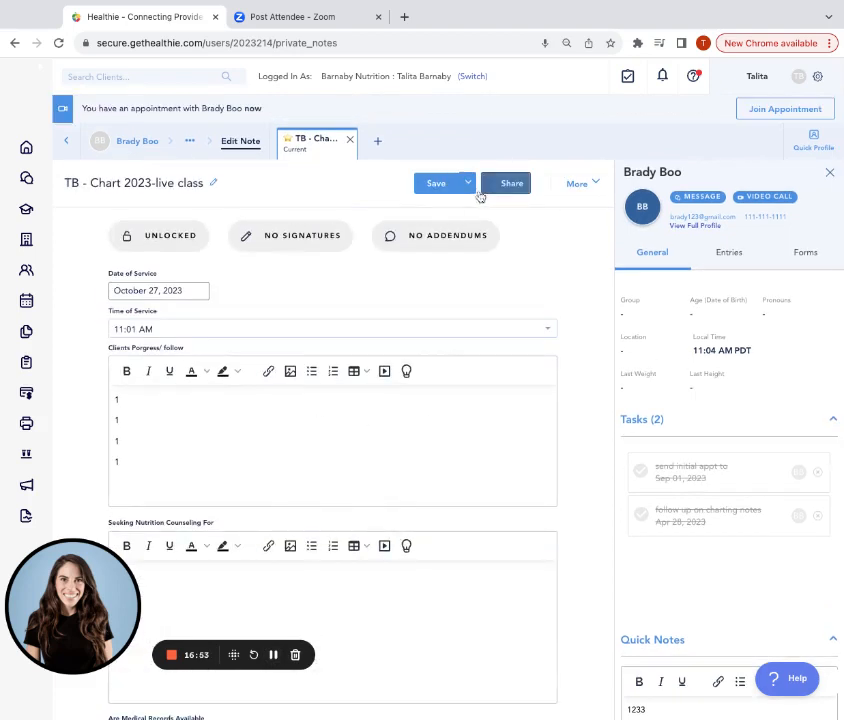
Step: Share only the Seeking Nutrition Counseling For field of the note by adding it to the documents viewable by the client
click(511, 185)
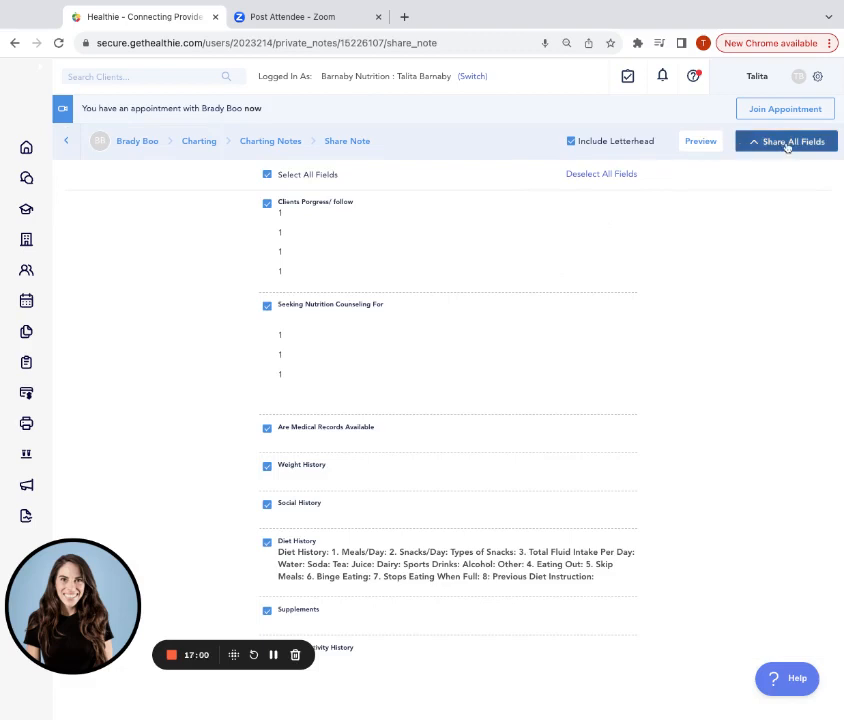
click(267, 175)
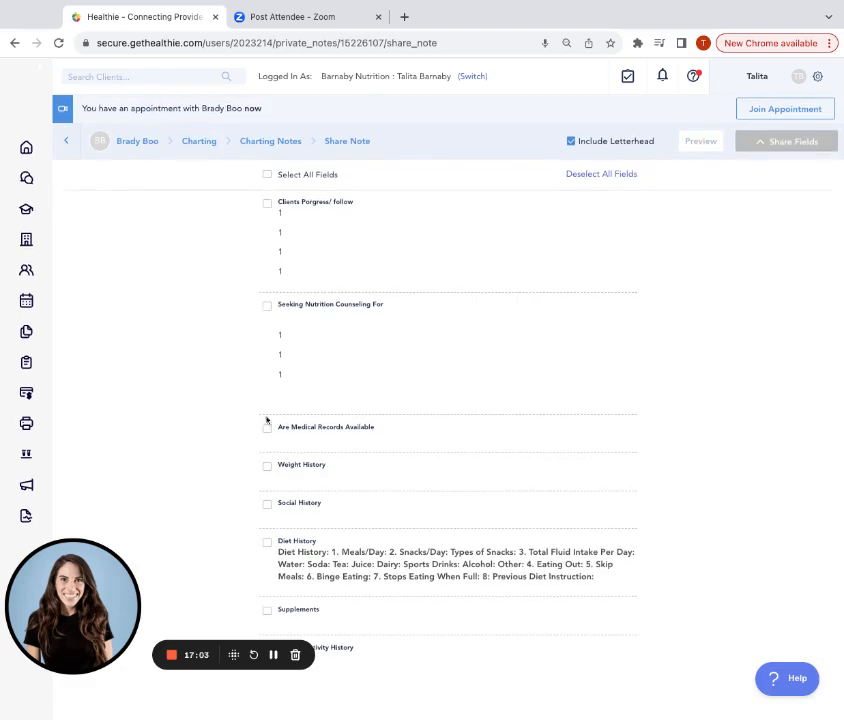
click(267, 306)
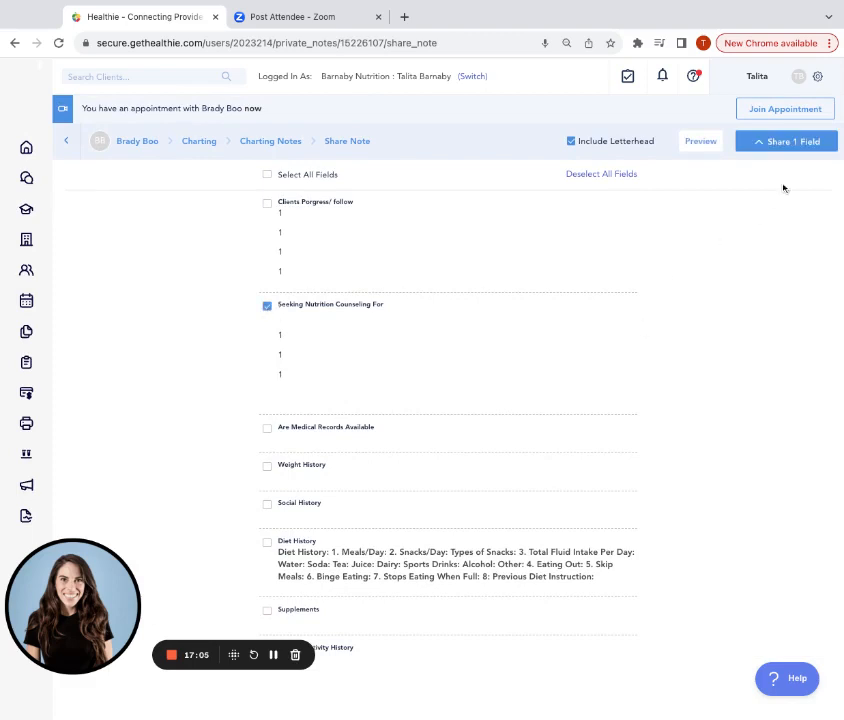
click(793, 142)
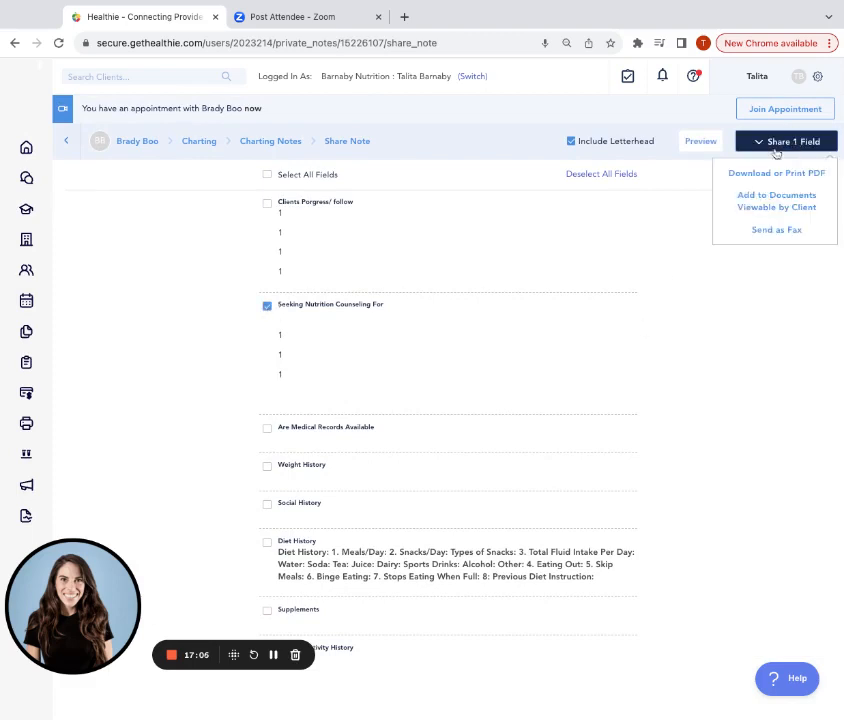
click(763, 206)
click(441, 446)
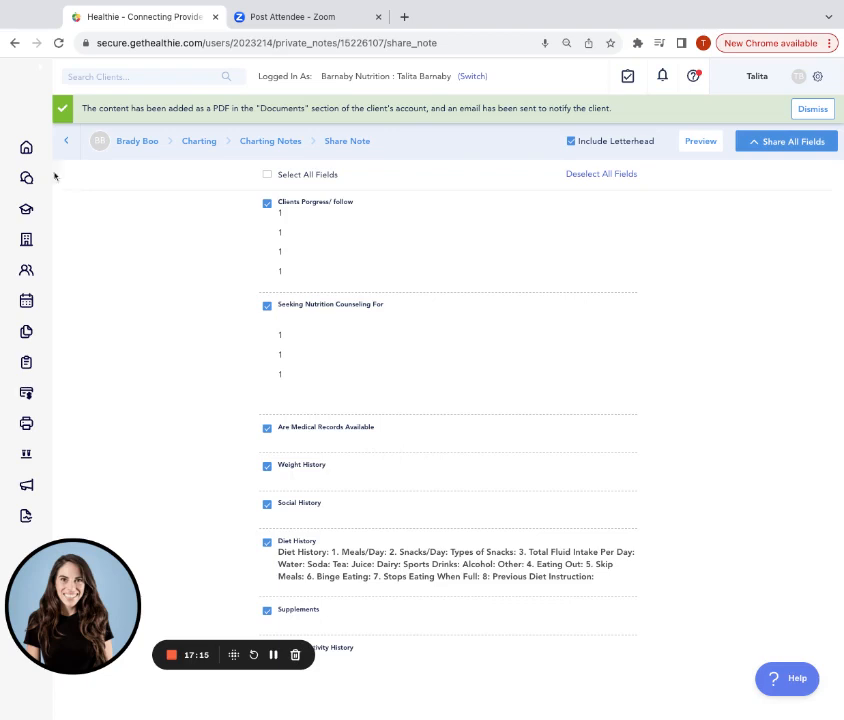
Step: Return to the home page and view the available actions for the Group Webinar 2023 appointment
click(28, 148)
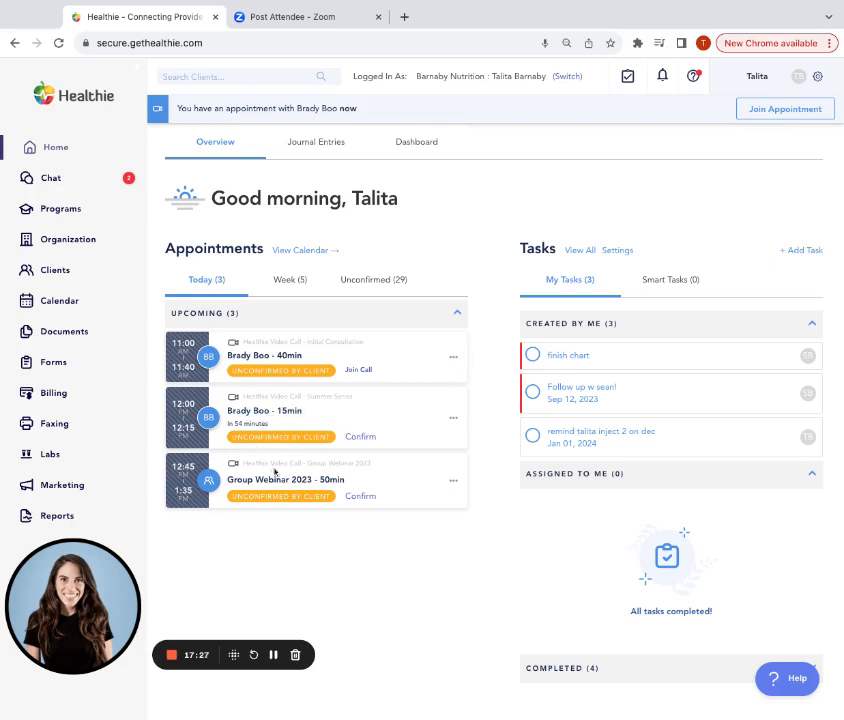
click(453, 481)
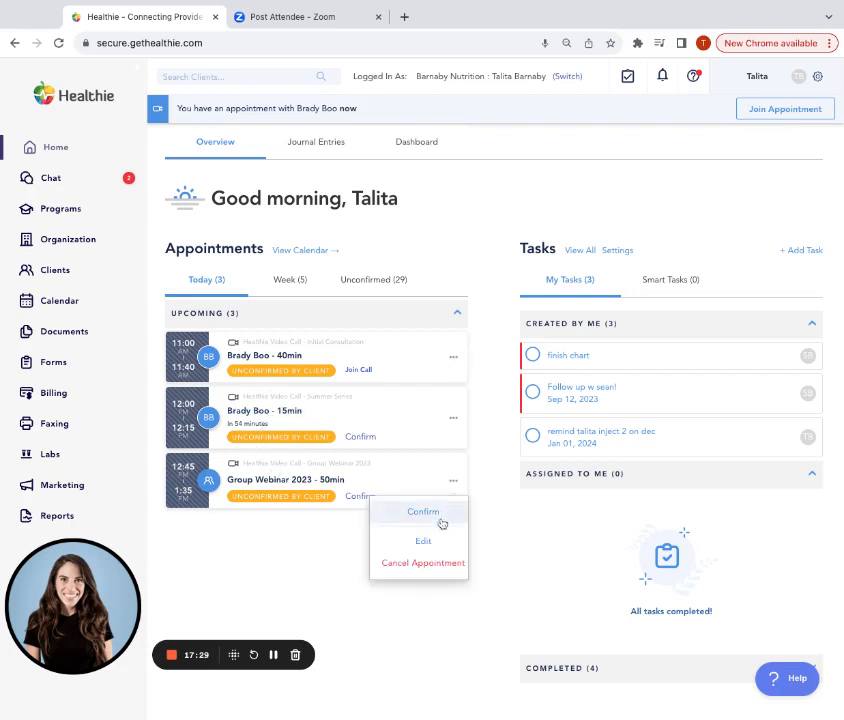
click(239, 478)
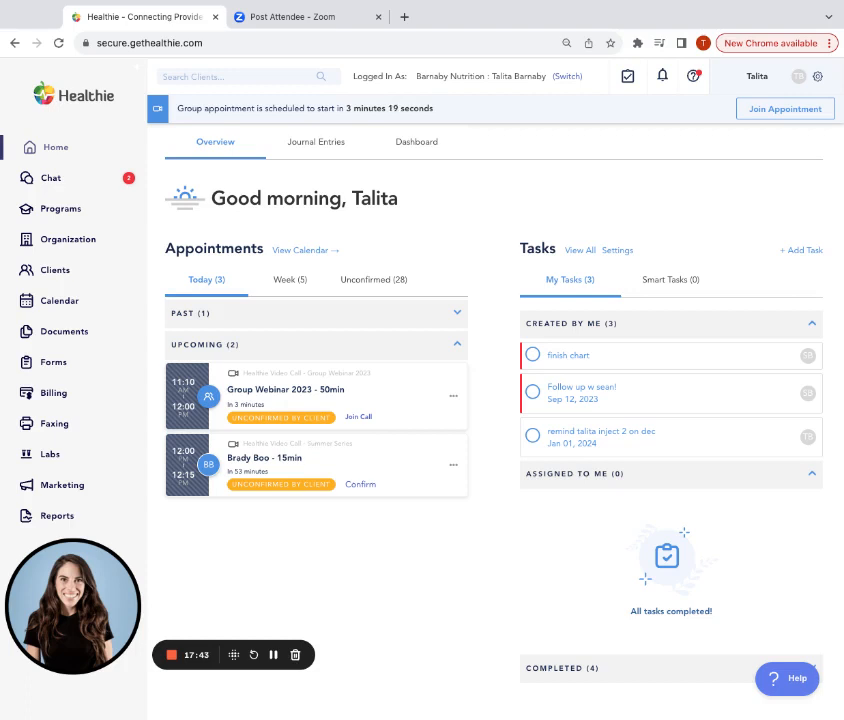
Step: Open the session details of Group Webinar 2023 from the calendar and copy the client's Zoom link
click(55, 302)
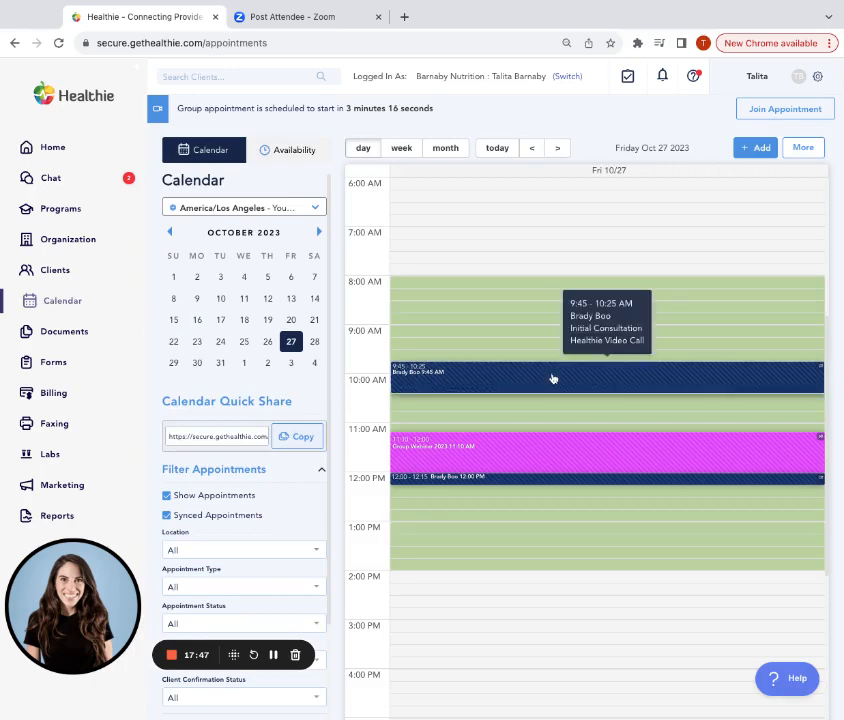
click(595, 455)
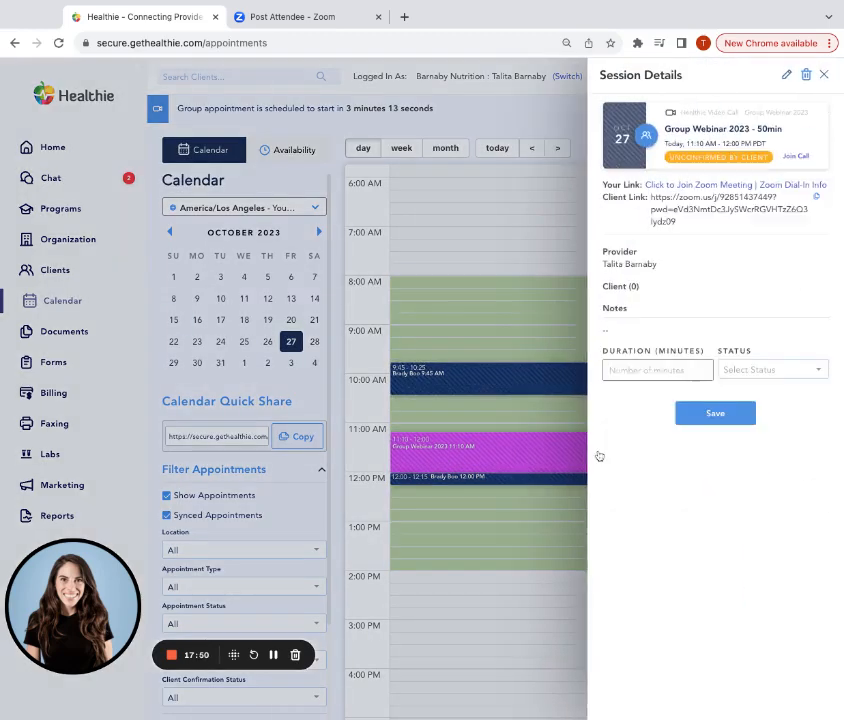
triple_click(605, 184)
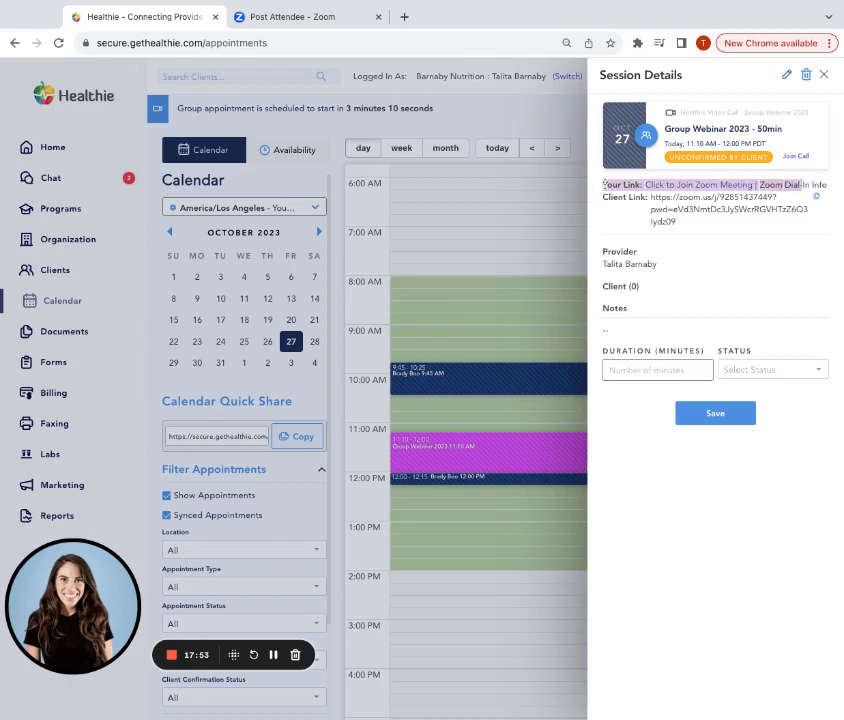
click(607, 197)
drag(607, 197, 713, 230)
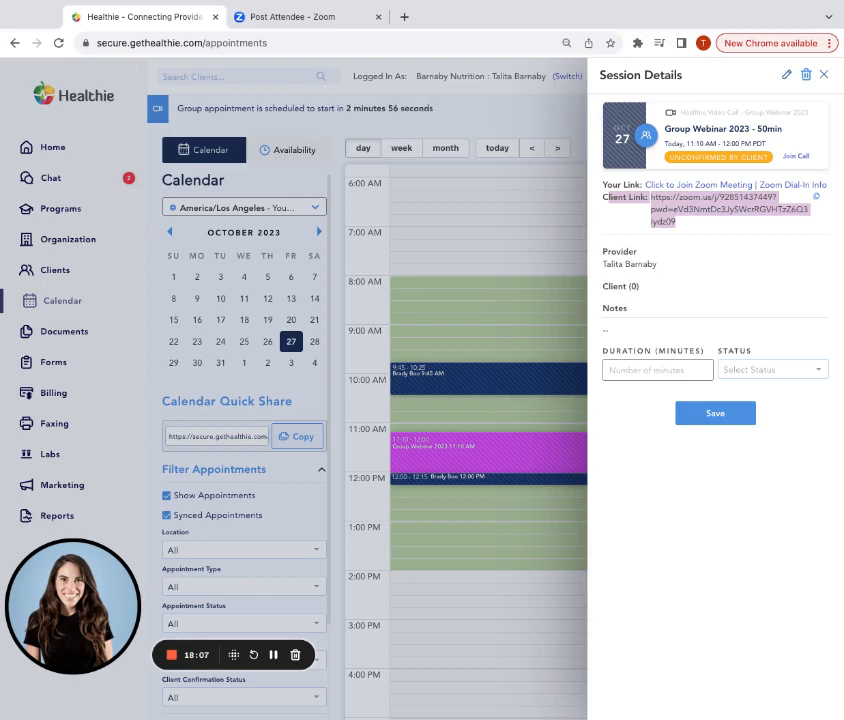
click(816, 196)
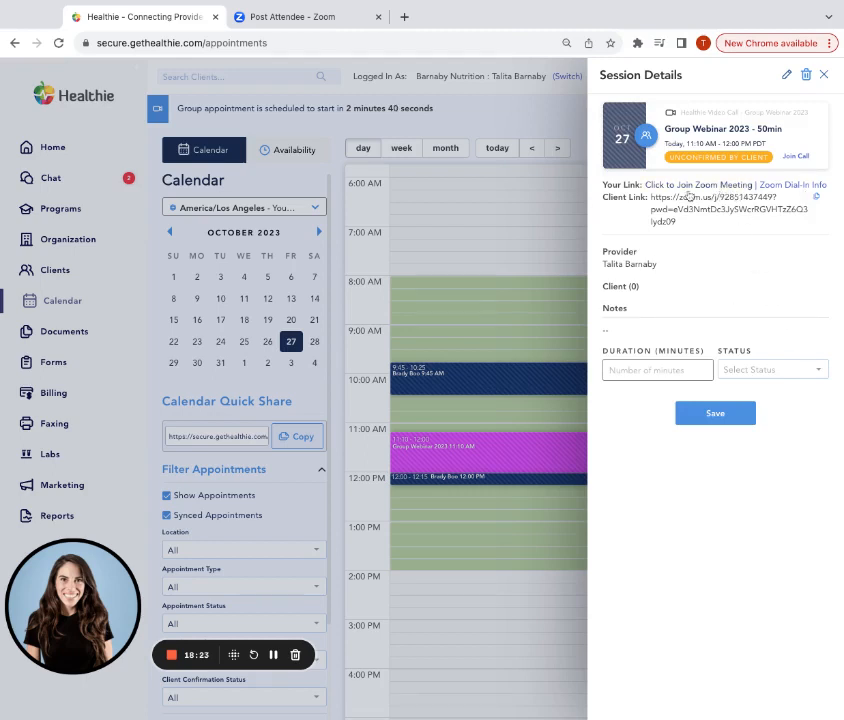
Step: Close the session details and join the upcoming group appointment, hosting its Zoom video chat
click(430, 126)
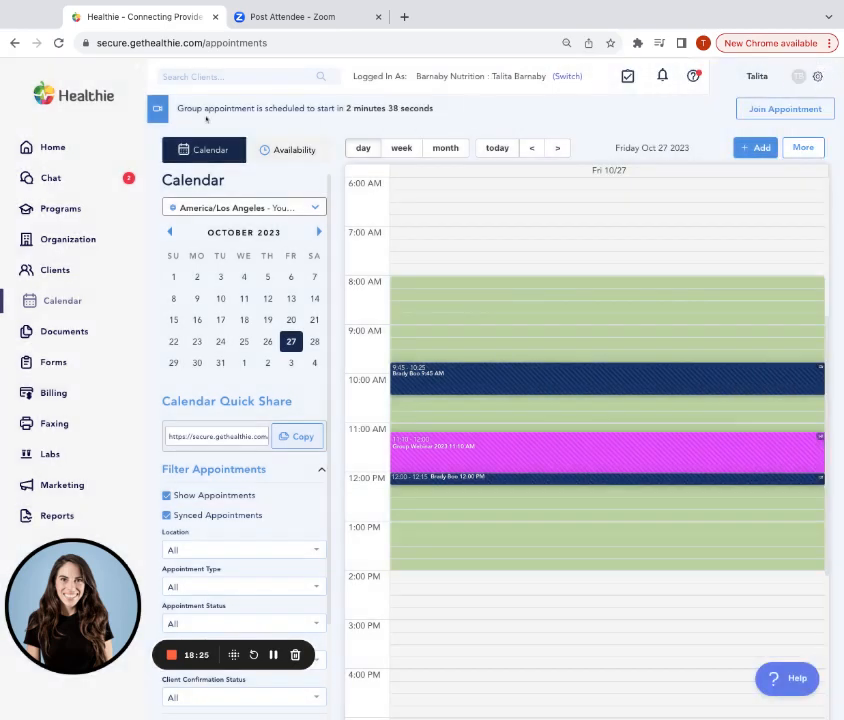
triple_click(175, 110)
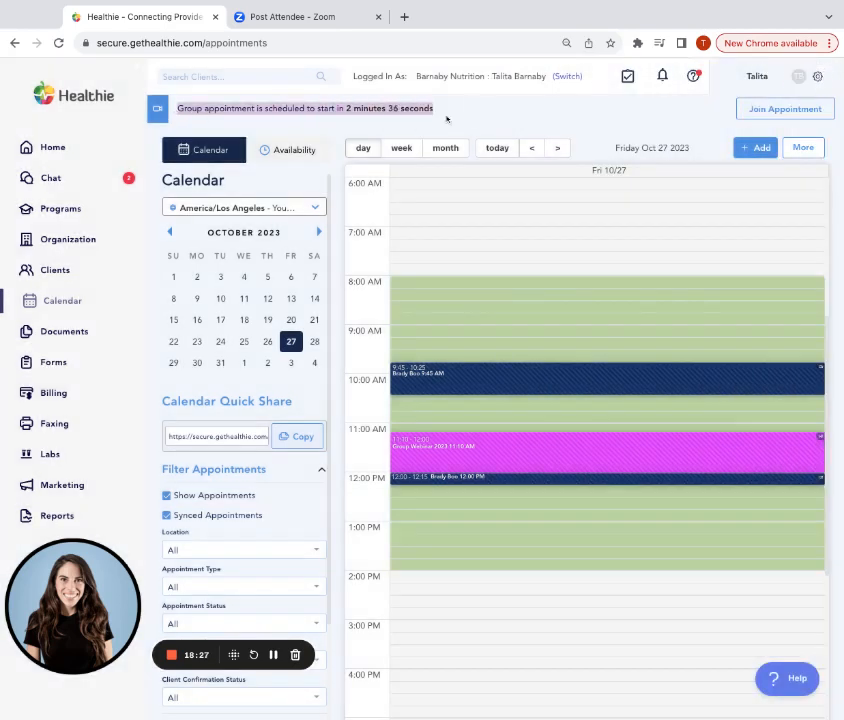
click(768, 110)
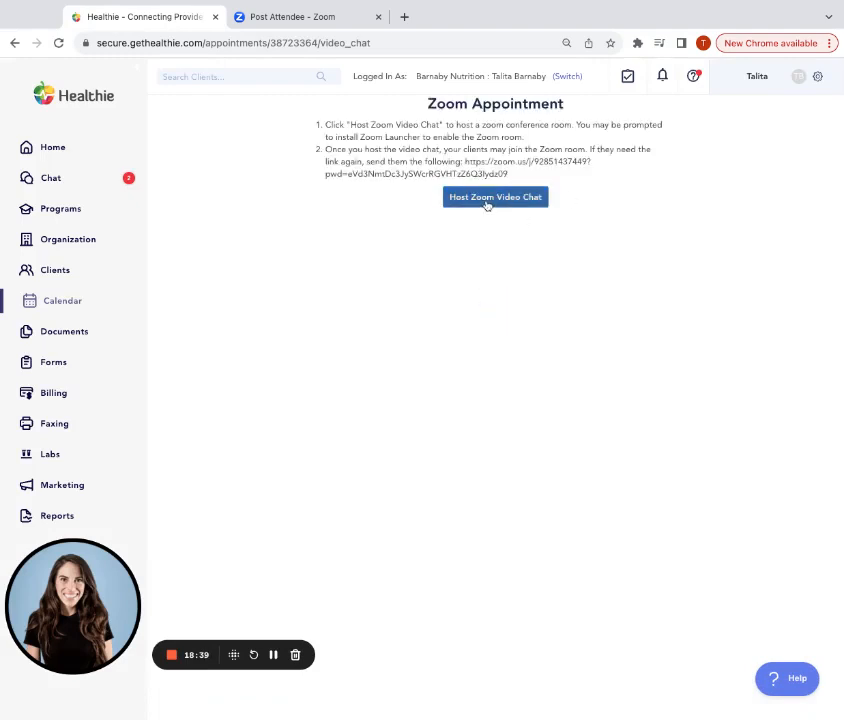
click(487, 198)
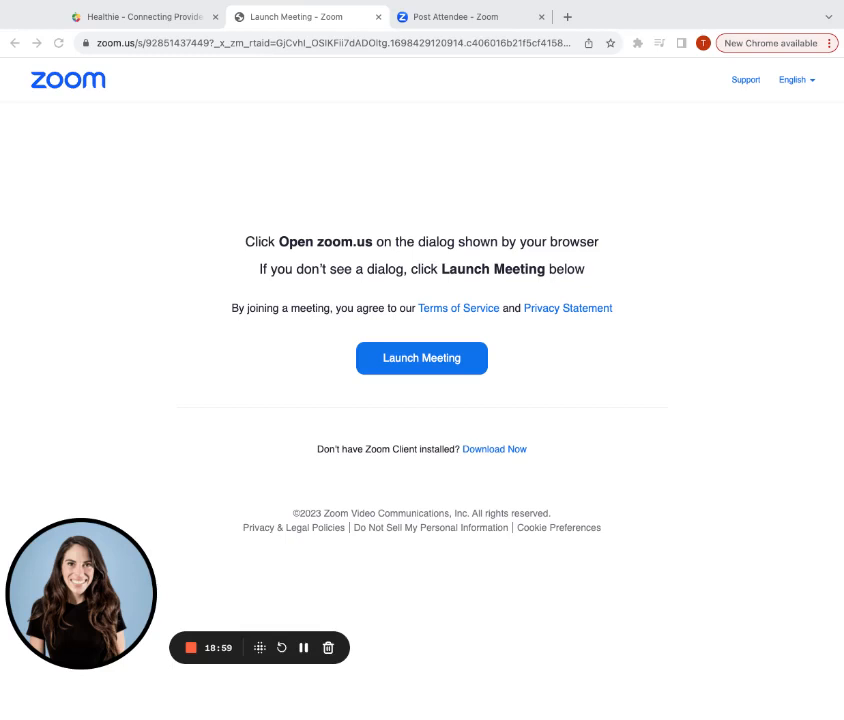
Step: Switch back to Healthie and reopen the Group Webinar 2023 session details from the calendar
click(143, 17)
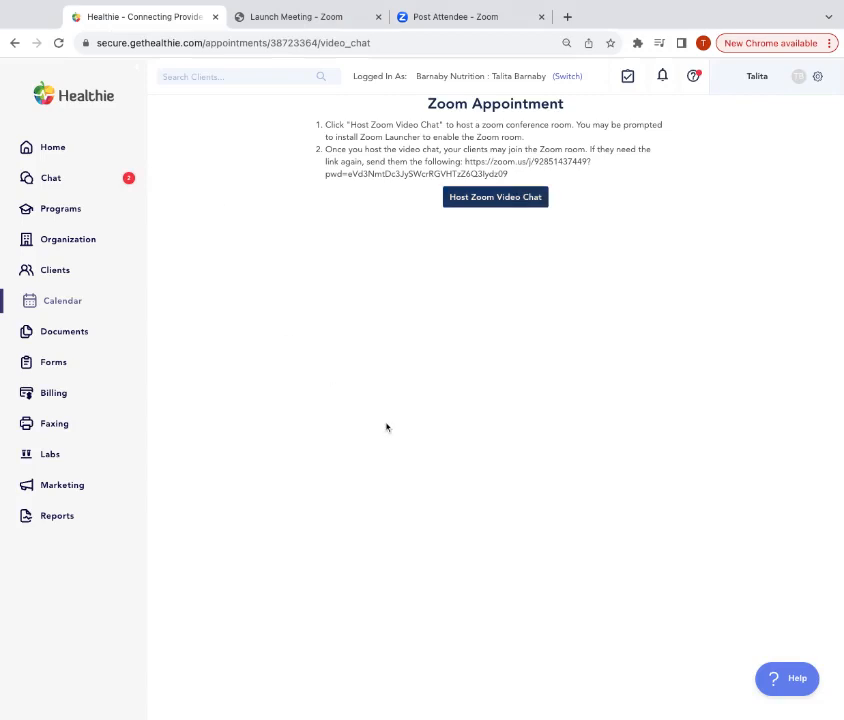
click(56, 151)
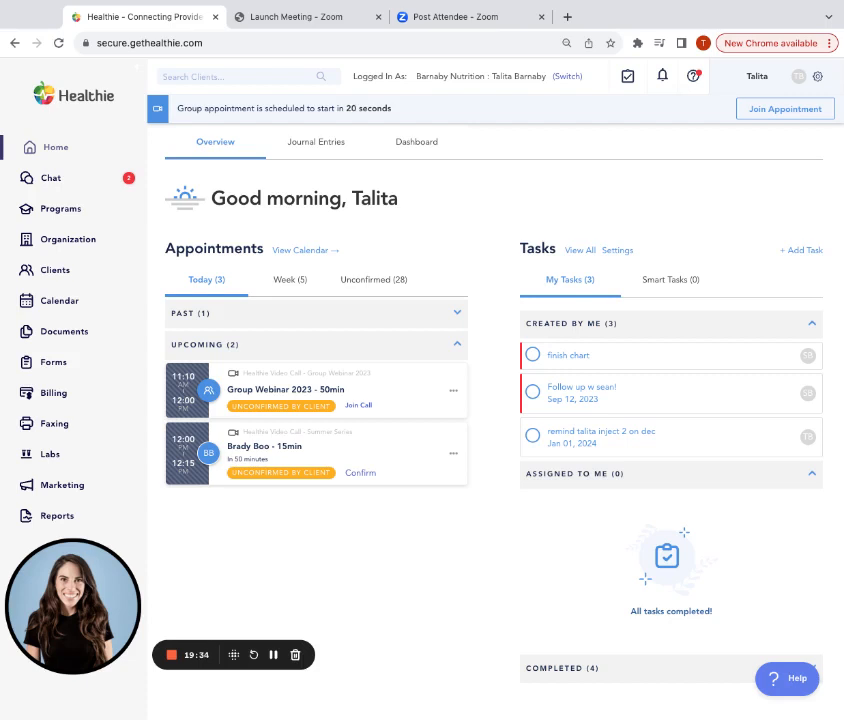
click(75, 154)
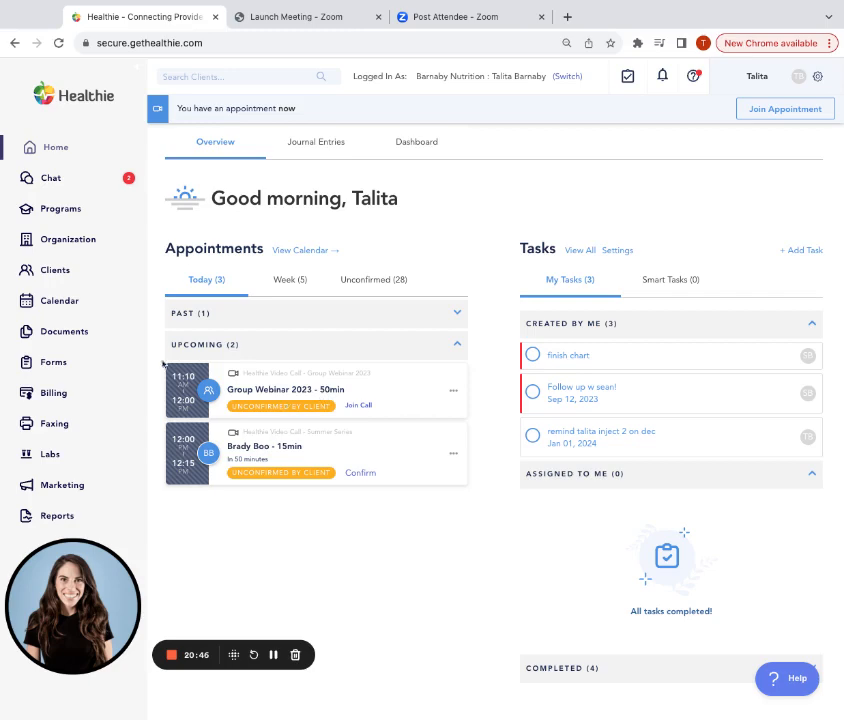
click(72, 302)
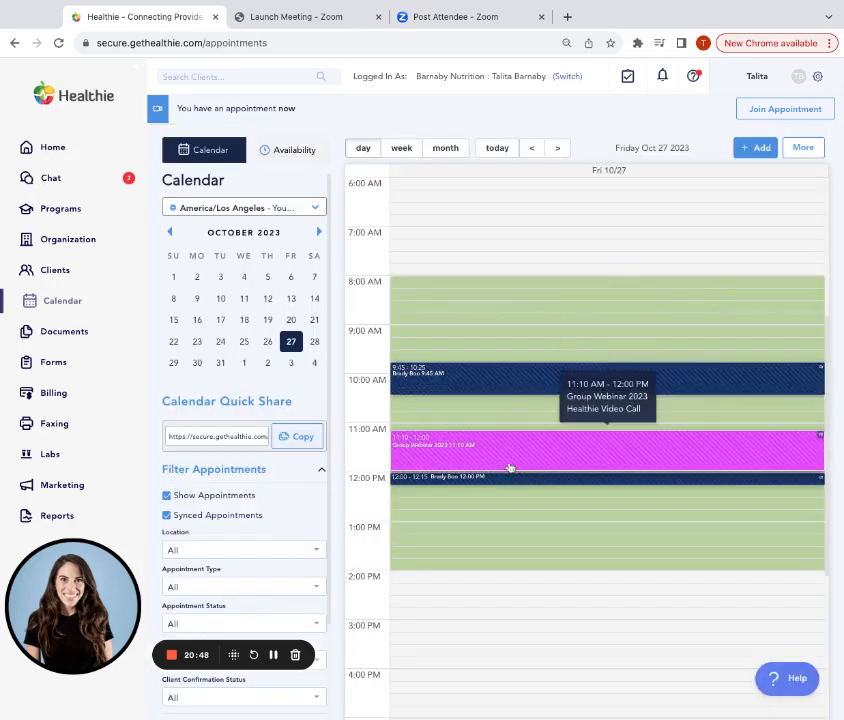
click(509, 462)
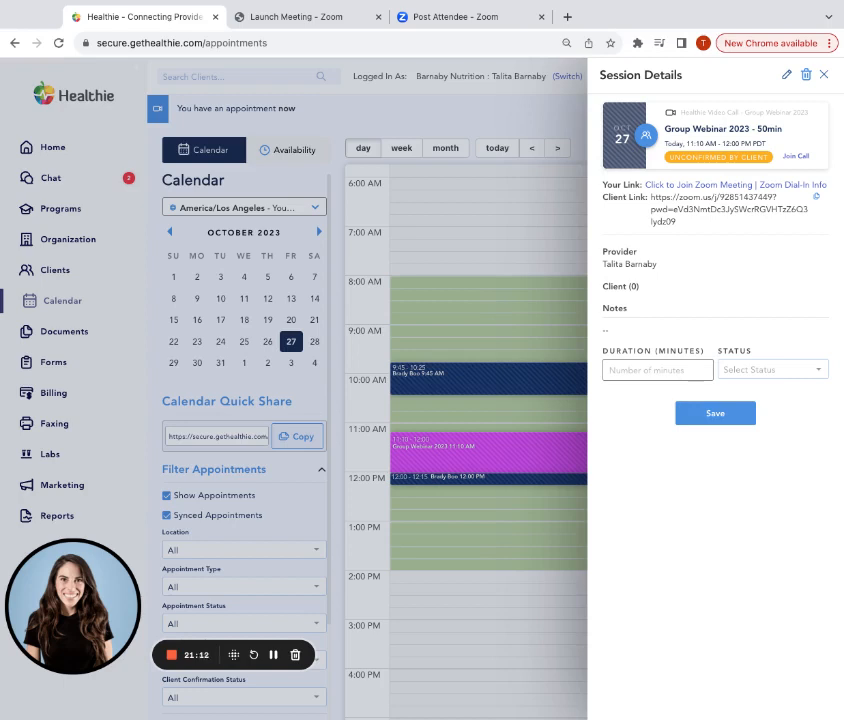
click(273, 655)
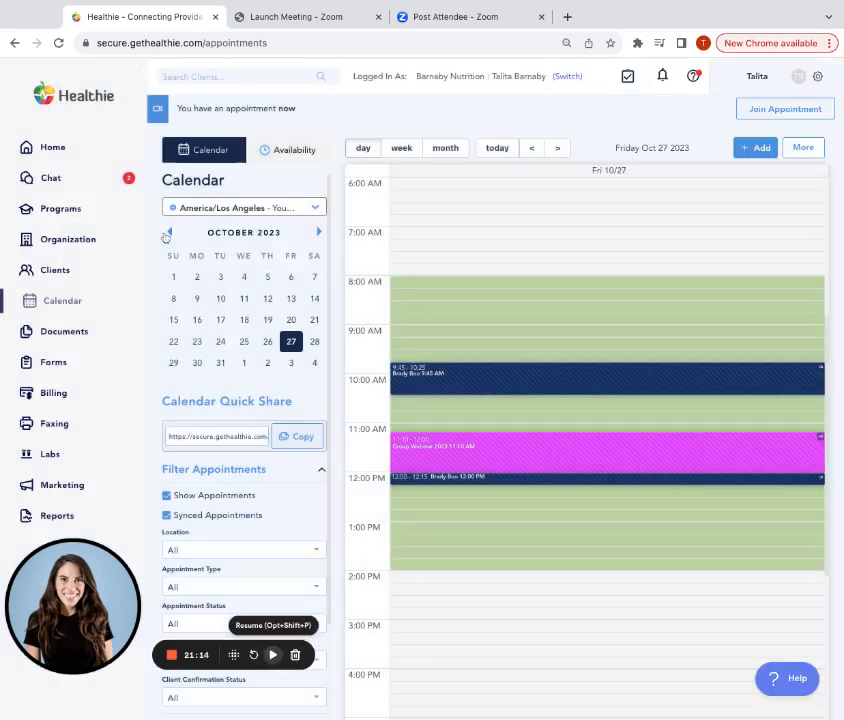
click(273, 655)
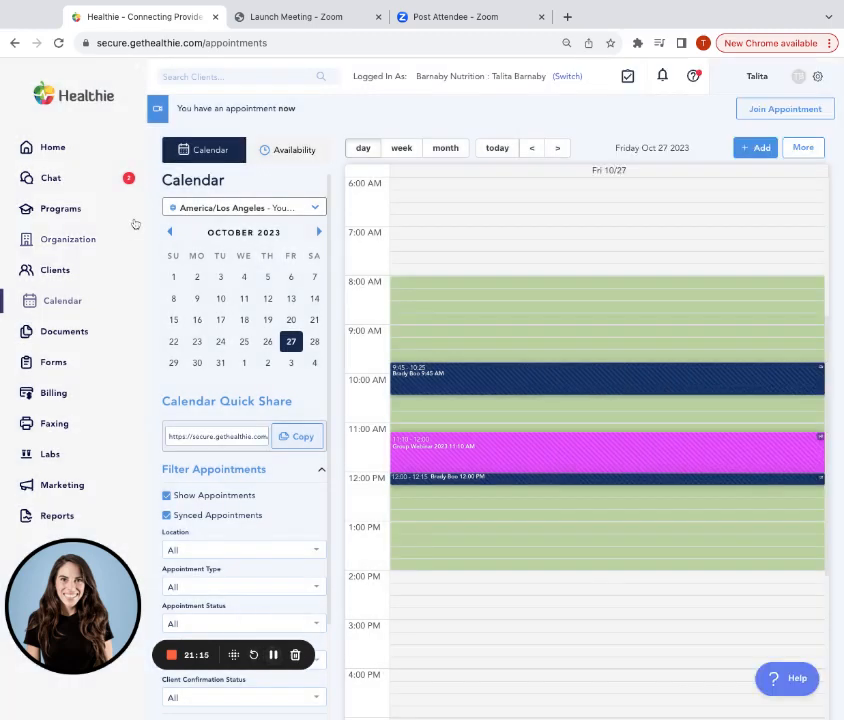
Step: Go to the client list, examine the form for creating a client account, and close it without adding anyone
click(50, 148)
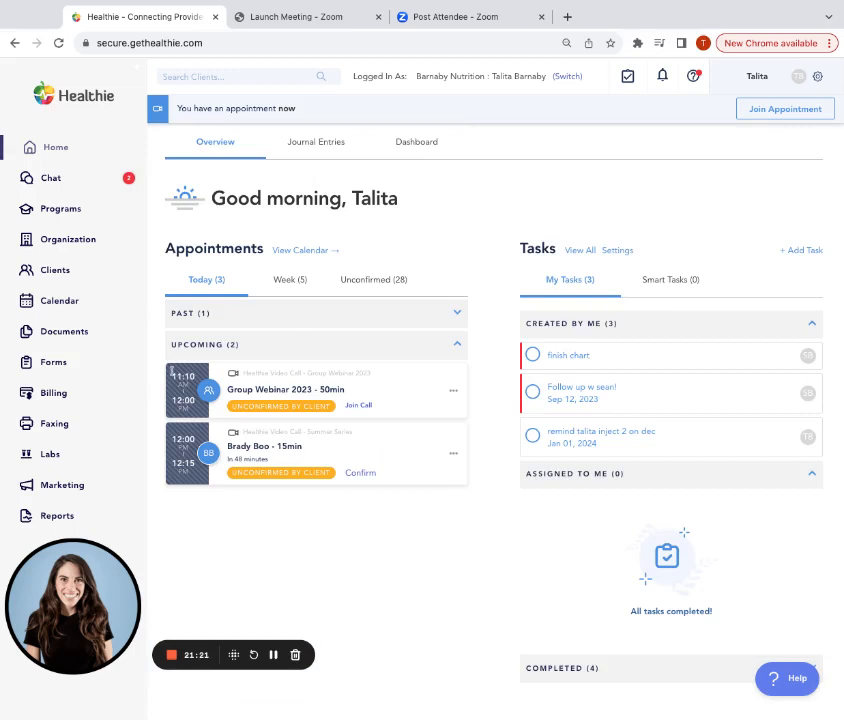
click(53, 272)
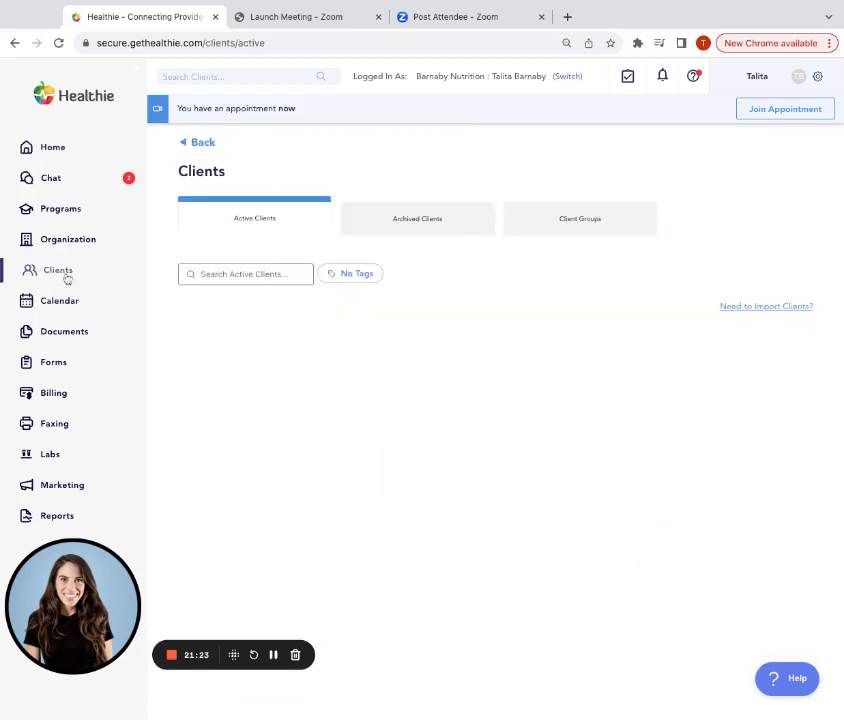
click(768, 281)
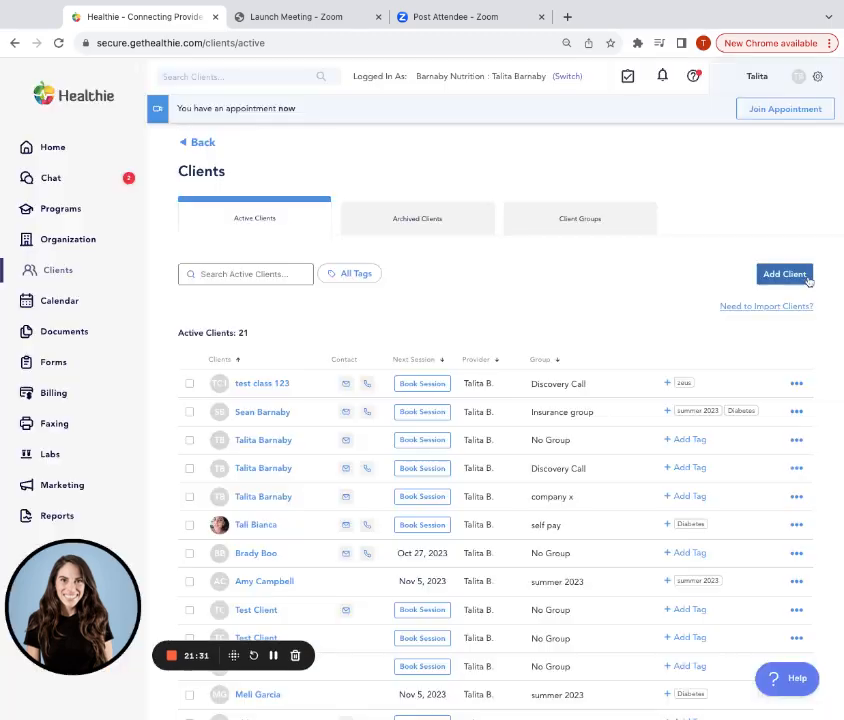
click(806, 278)
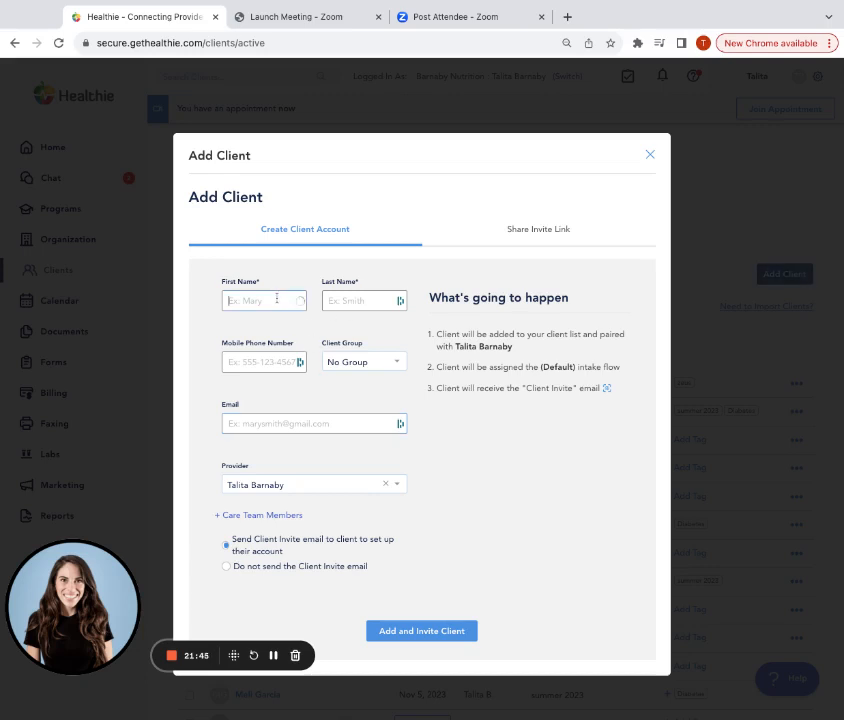
click(277, 299)
click(650, 154)
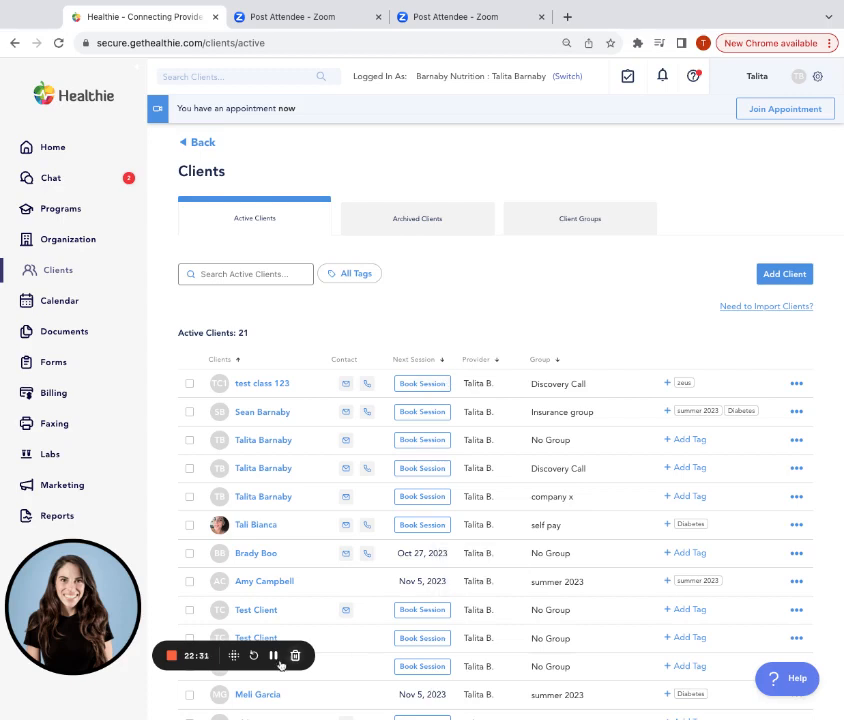
Step: Go to the calendar's appointment type settings and open the Group Webinar 2023 type for editing
click(62, 150)
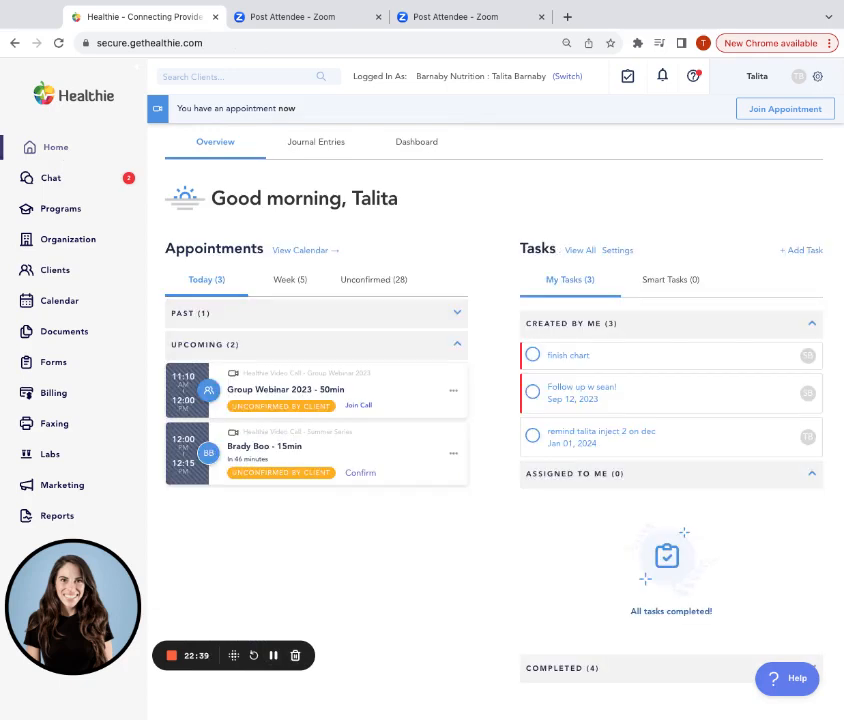
click(817, 80)
click(805, 104)
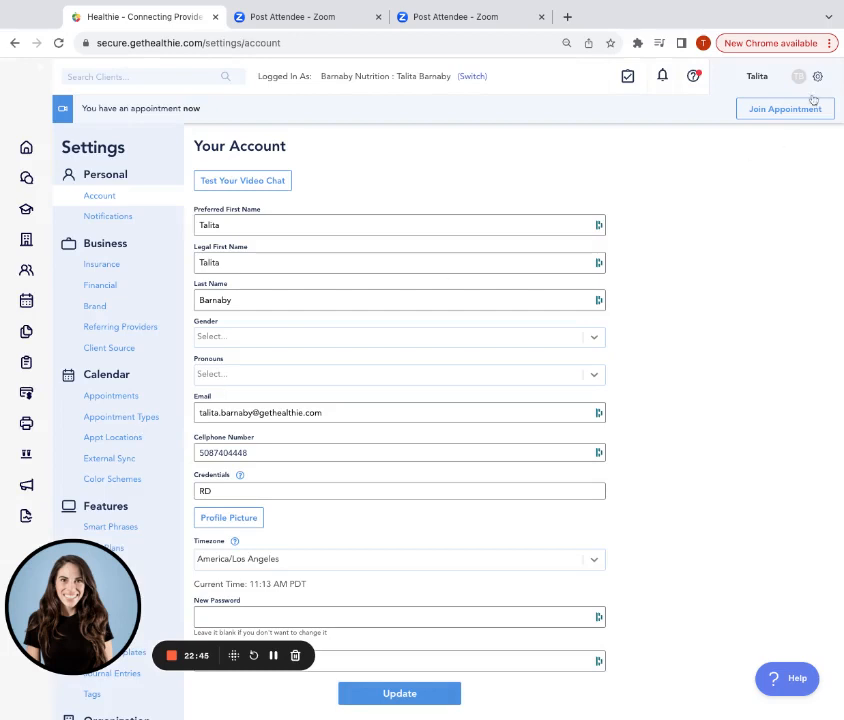
click(143, 418)
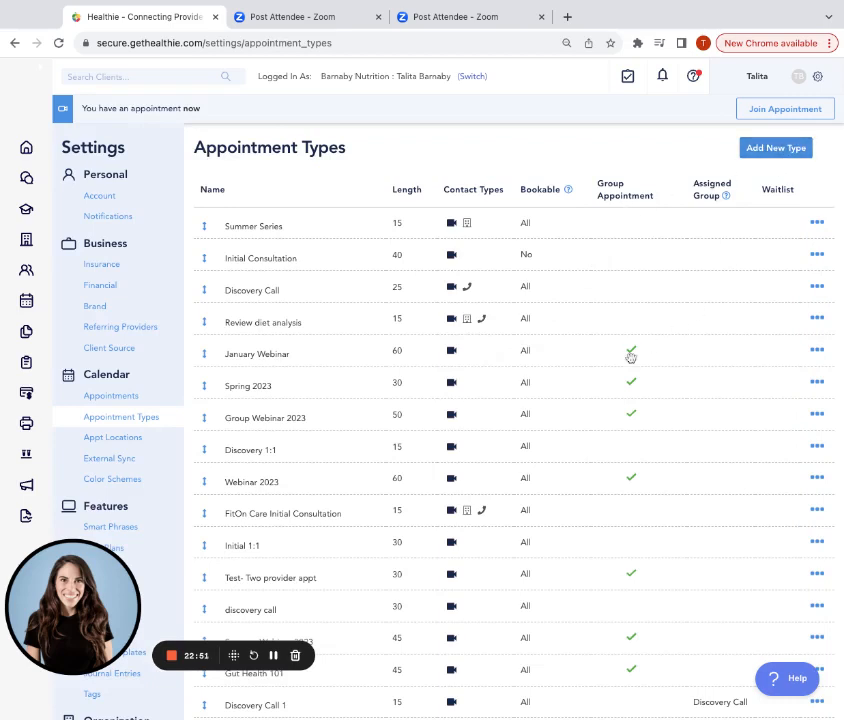
scroll(615, 426, down, 1)
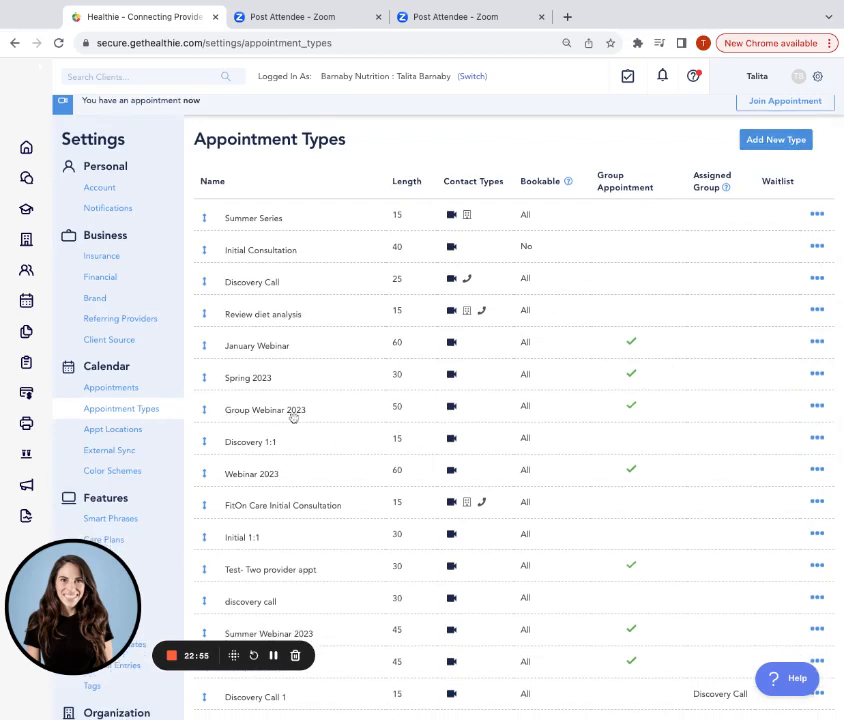
click(817, 406)
click(806, 432)
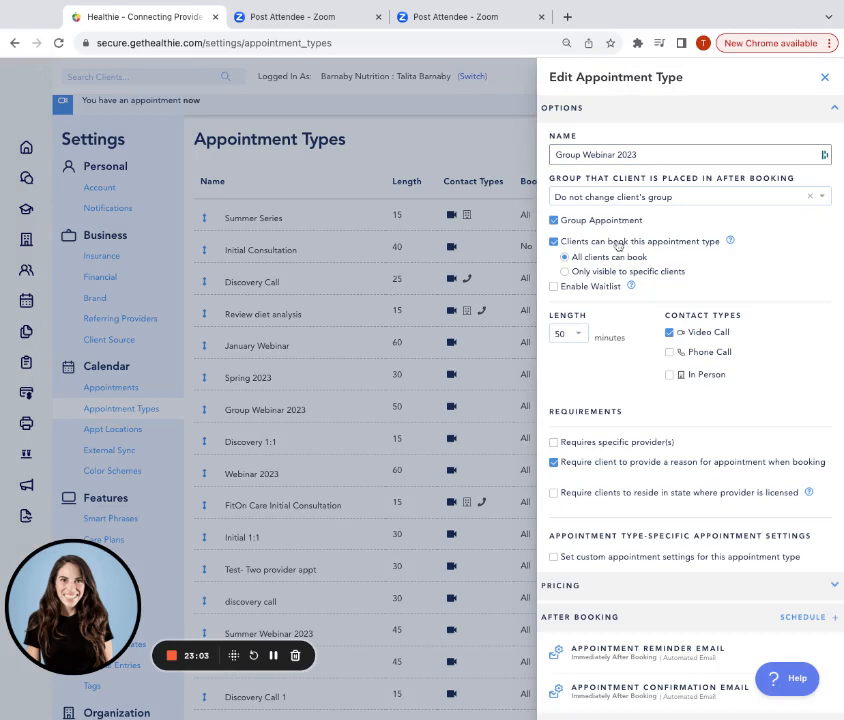
Step: Enable the waitlist for Group Webinar 2023 and set its length to 30 minutes
click(554, 287)
mouse_move(631, 287)
click(568, 333)
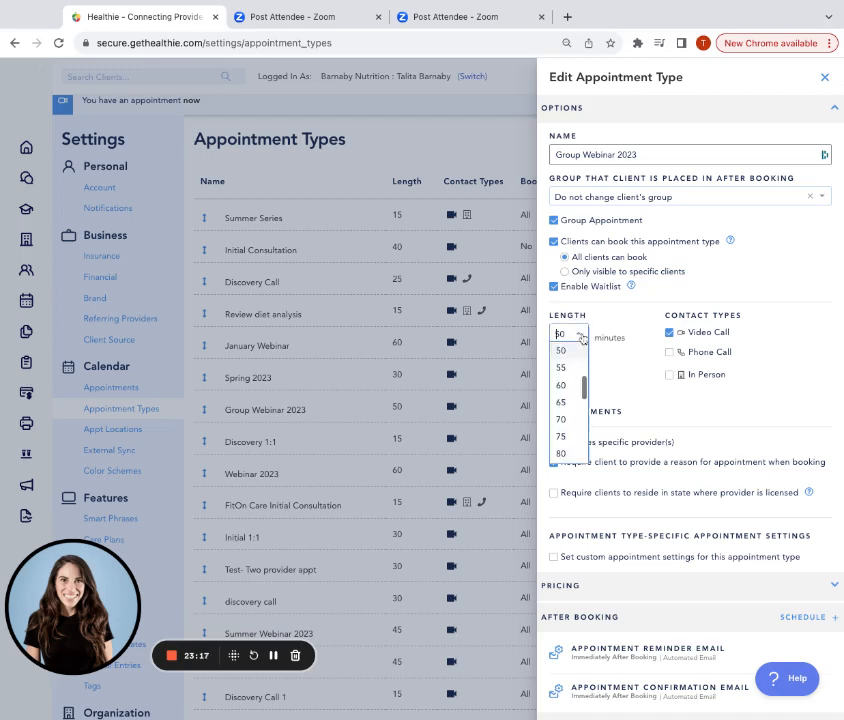
scroll(584, 372, up, 4)
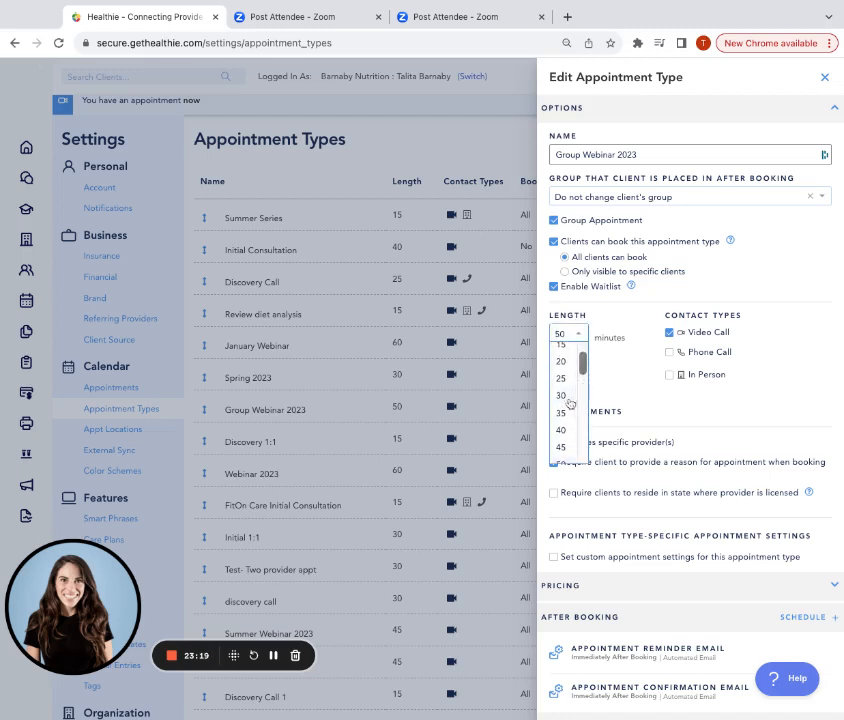
click(568, 401)
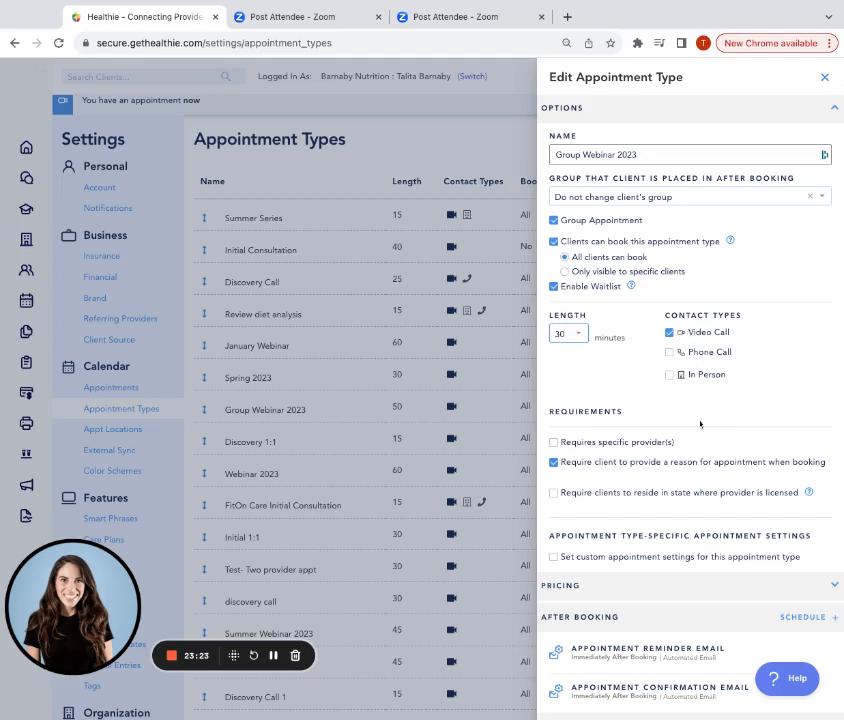
Step: Start scheduling content after the Group Webinar 2023 appointment and browse the available forms
scroll(700, 424, down, 1)
scroll(700, 424, down, 2)
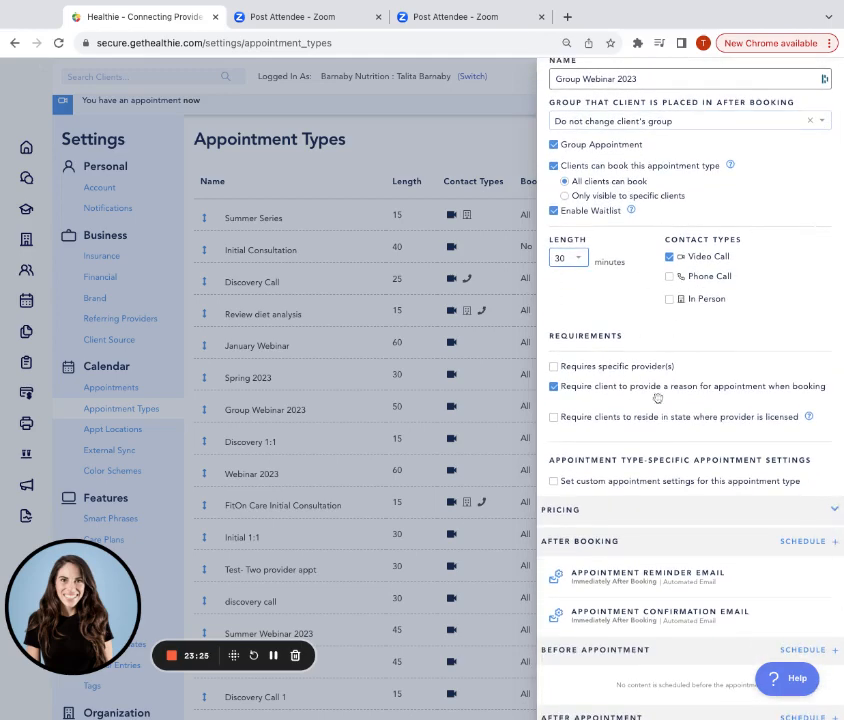
scroll(650, 474, down, 5)
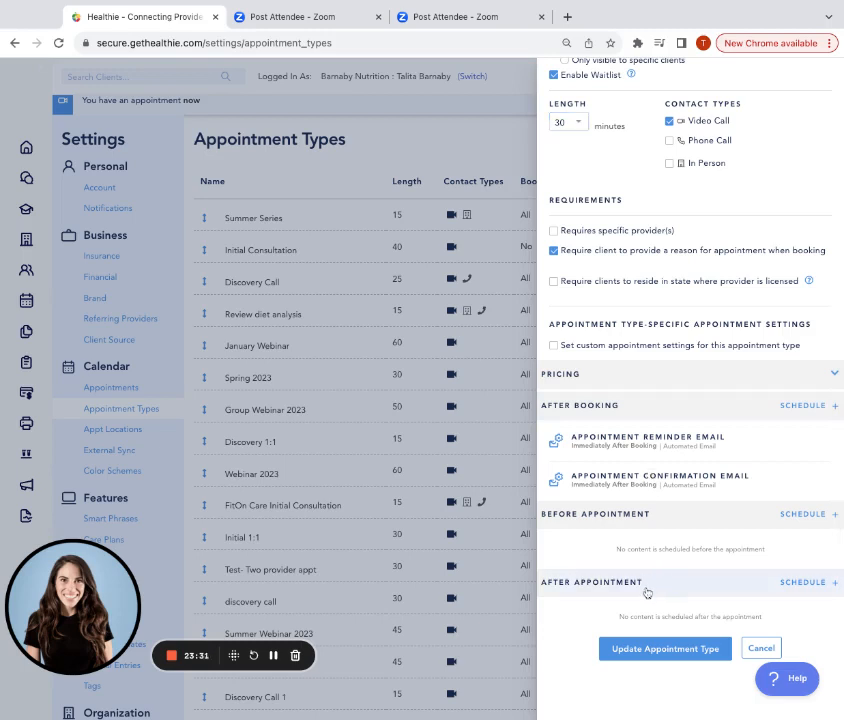
click(808, 582)
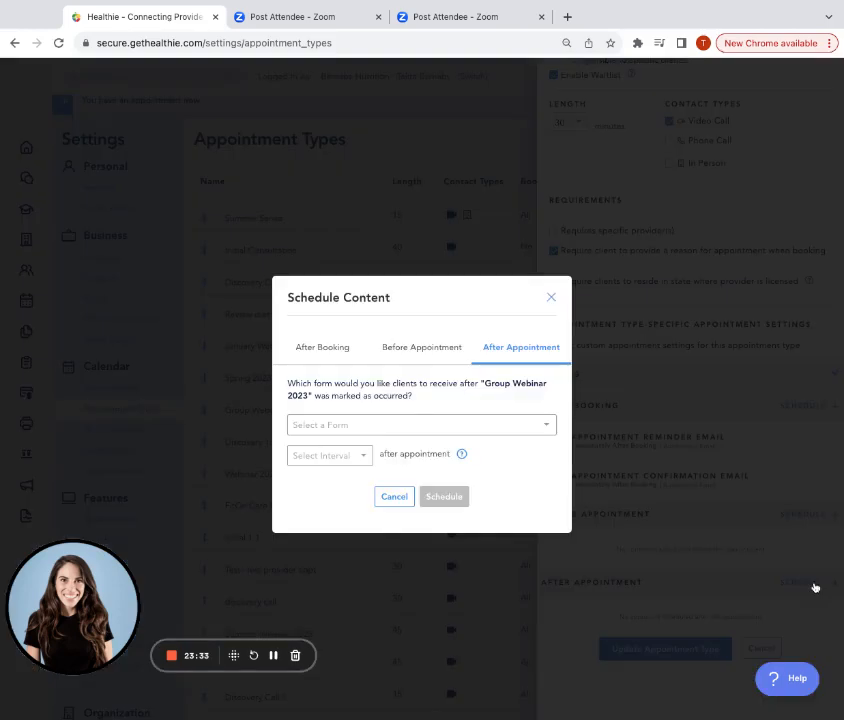
click(510, 425)
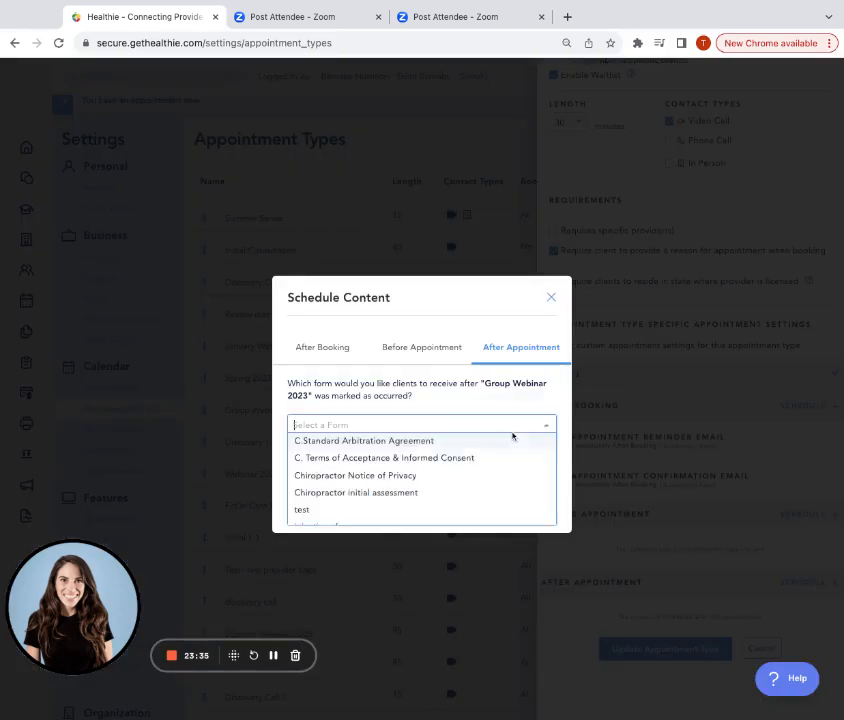
click(503, 411)
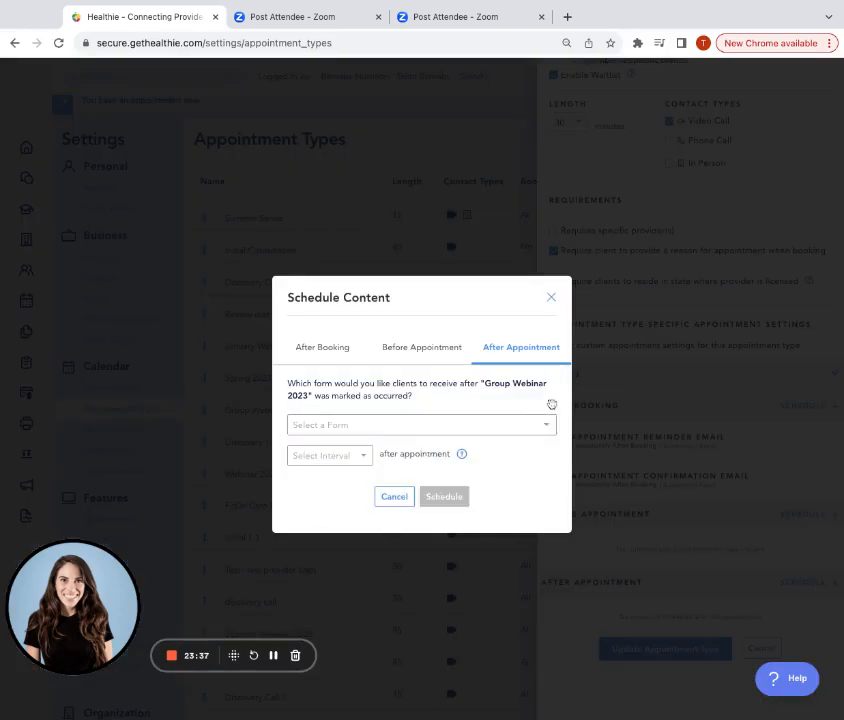
click(524, 428)
scroll(509, 490, down, 5)
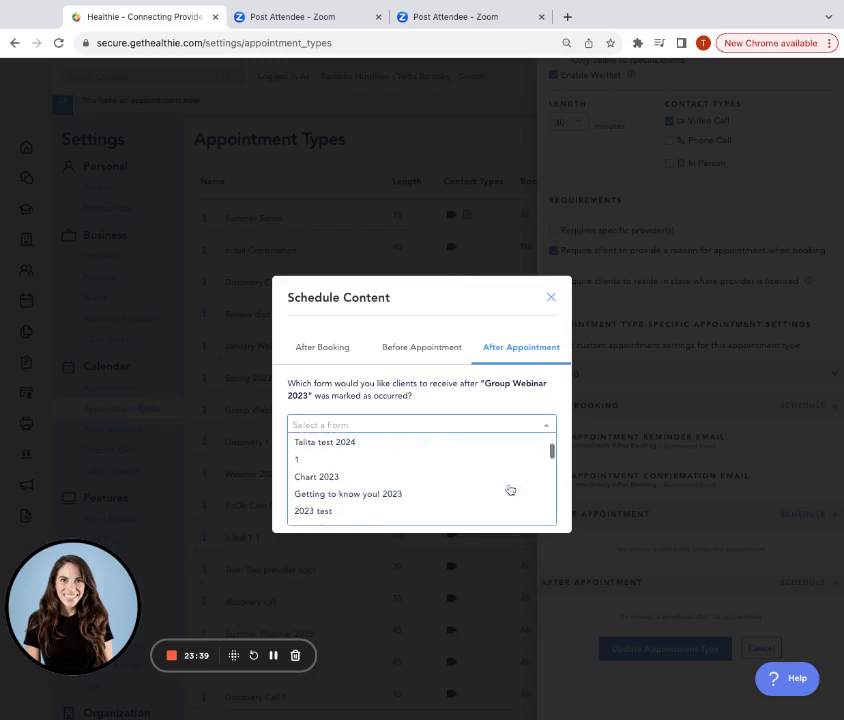
scroll(510, 490, up, 5)
click(527, 404)
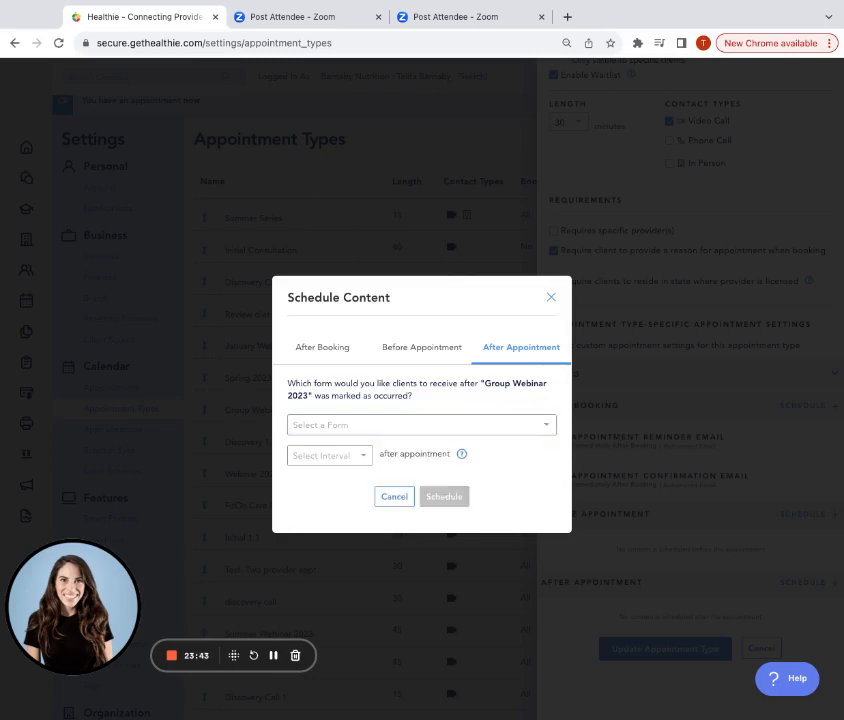
Step: Find the Client Progress form by searching for "prog" and schedule it immediately after the appointment
click(527, 432)
text(prog)
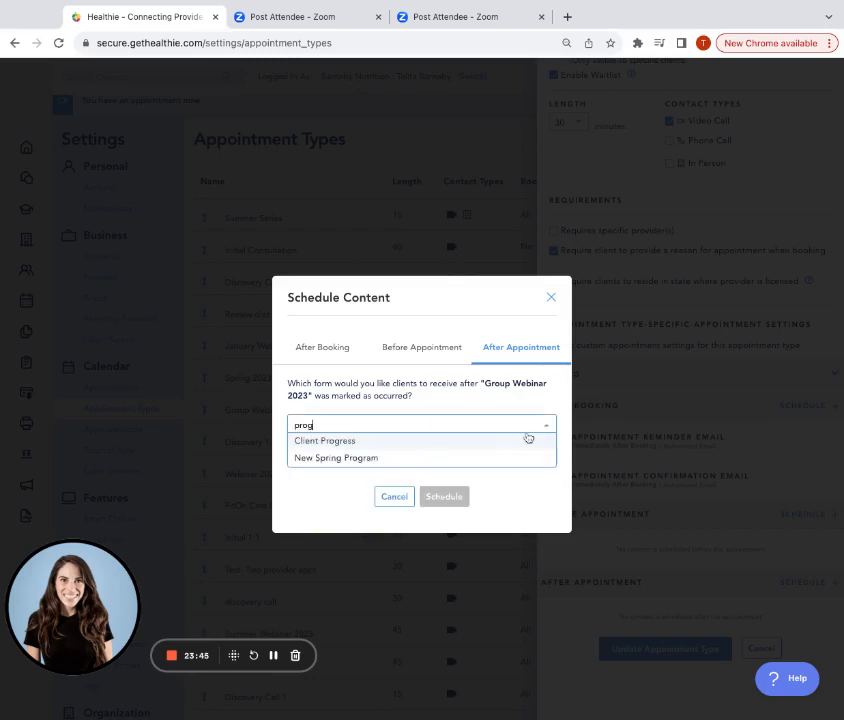
click(428, 439)
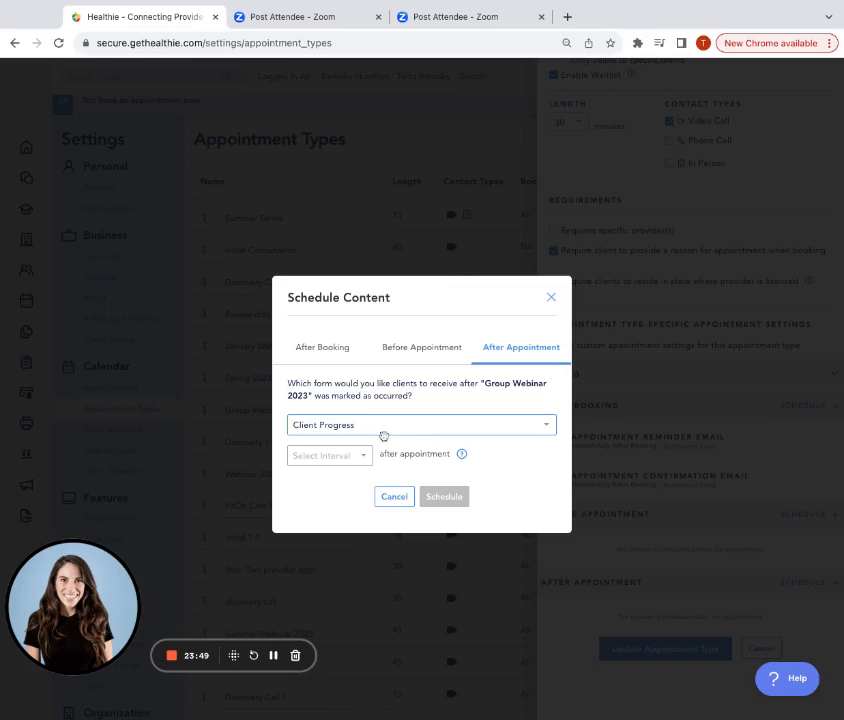
click(357, 462)
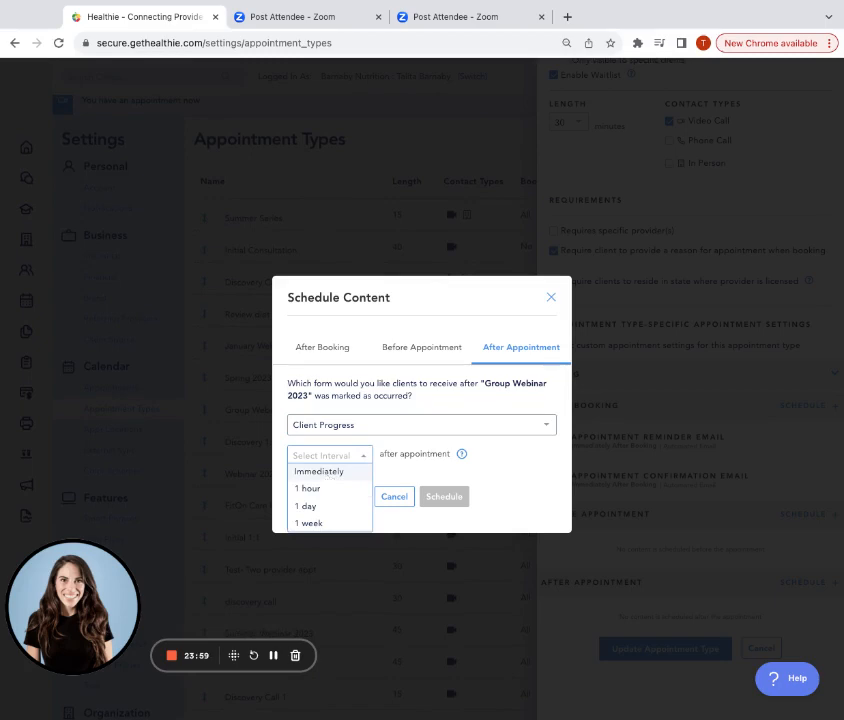
click(318, 471)
click(446, 498)
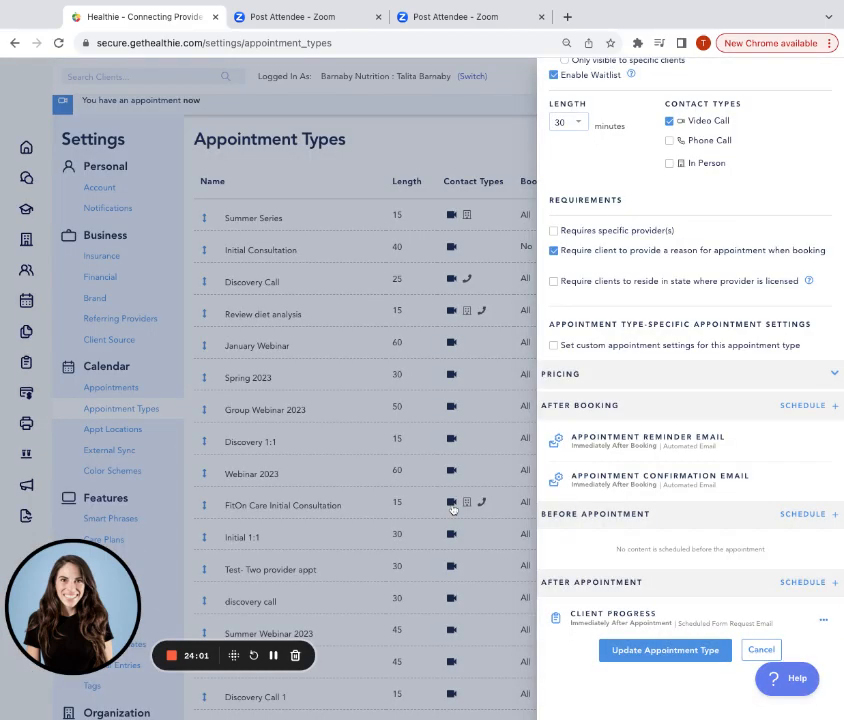
Step: Review the Group Webinar 2023 options and scheduled content, and save the updated appointment type
scroll(663, 657, up, 3)
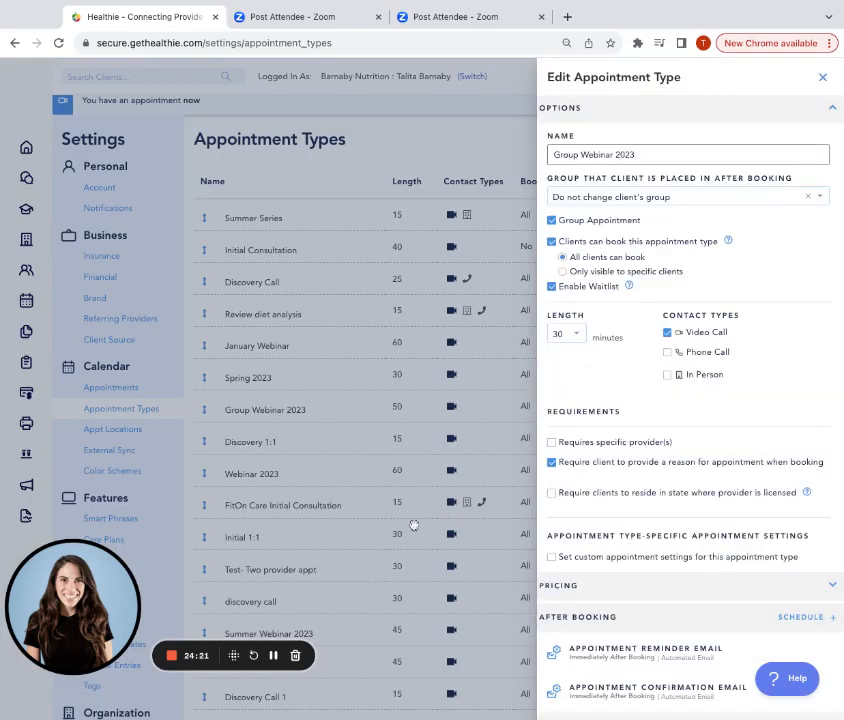
scroll(596, 565, down, 2)
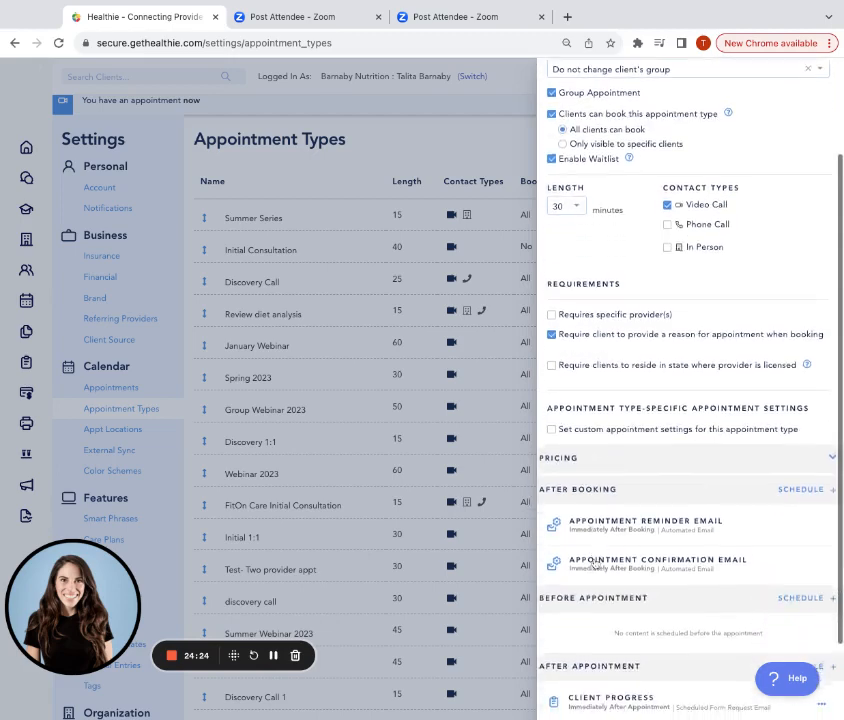
scroll(596, 565, down, 1)
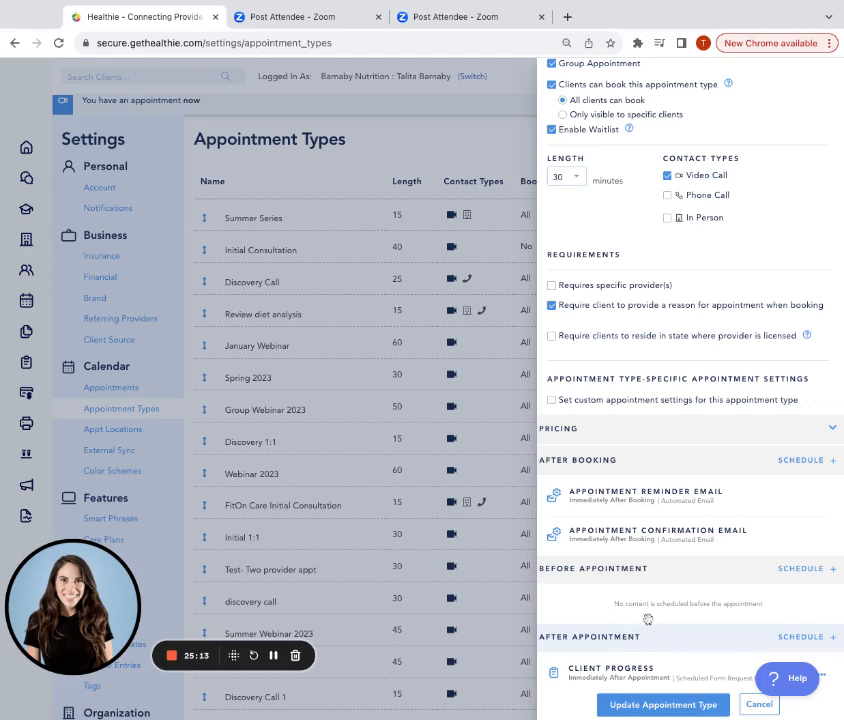
scroll(712, 505, down, 1)
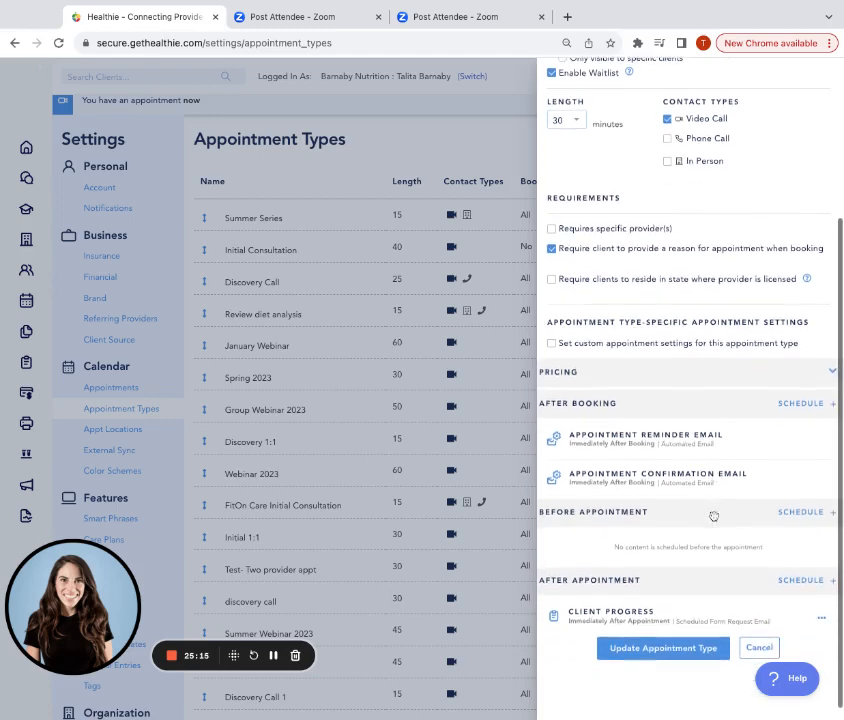
click(659, 650)
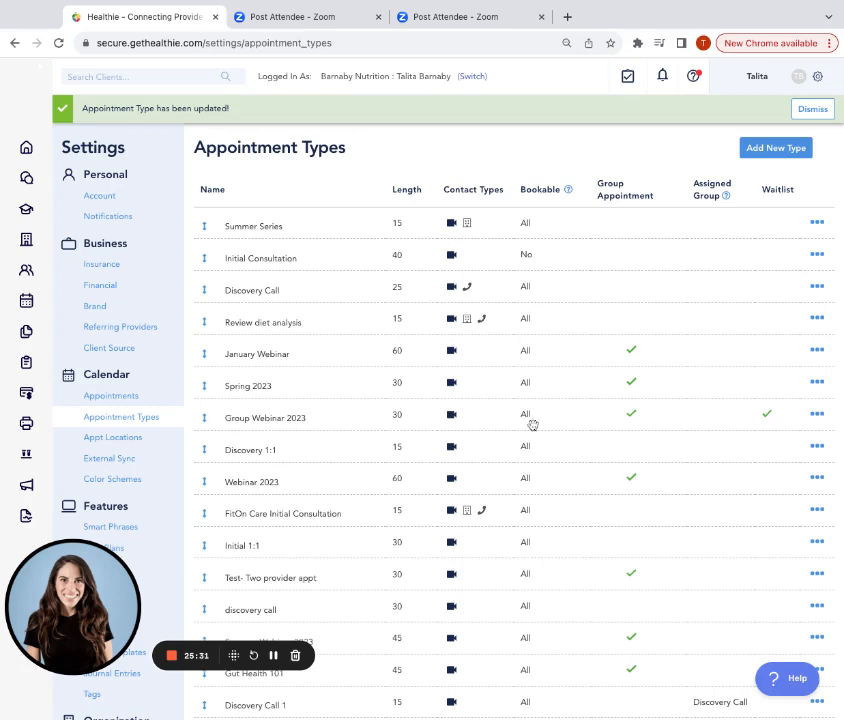
Step: Open the calendar and start adding a new group session
click(28, 148)
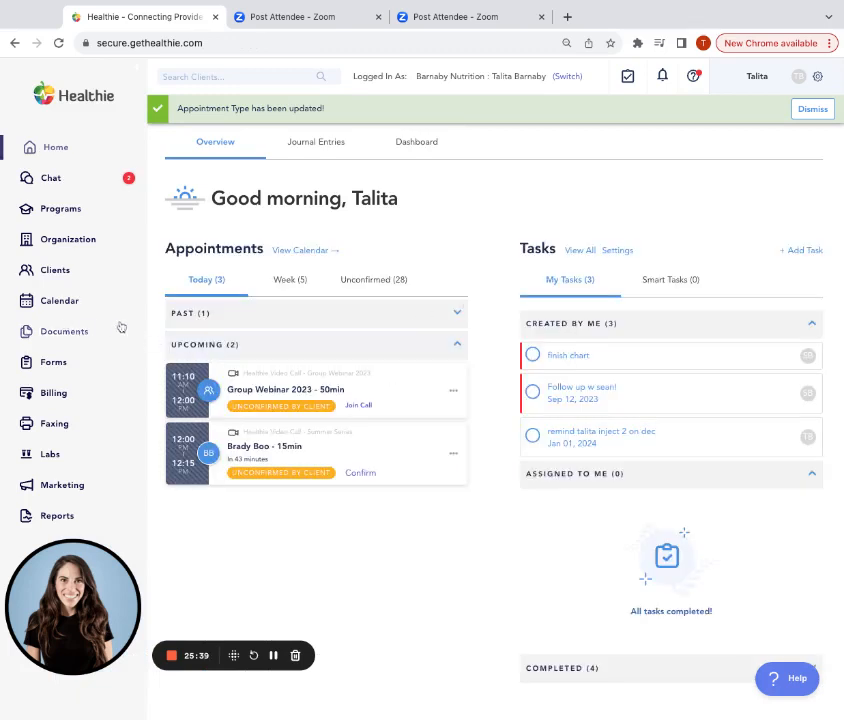
click(62, 303)
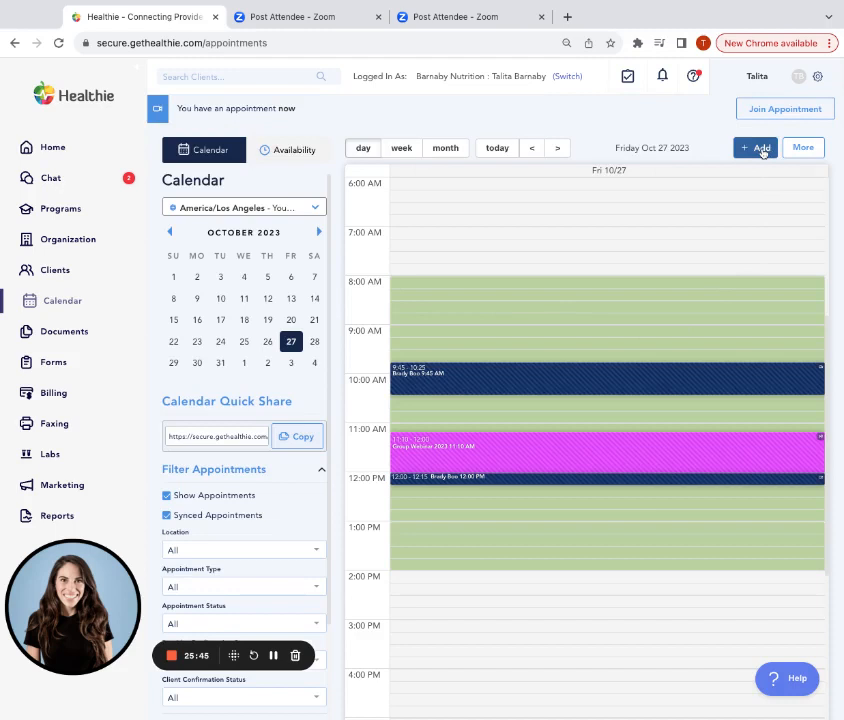
click(760, 148)
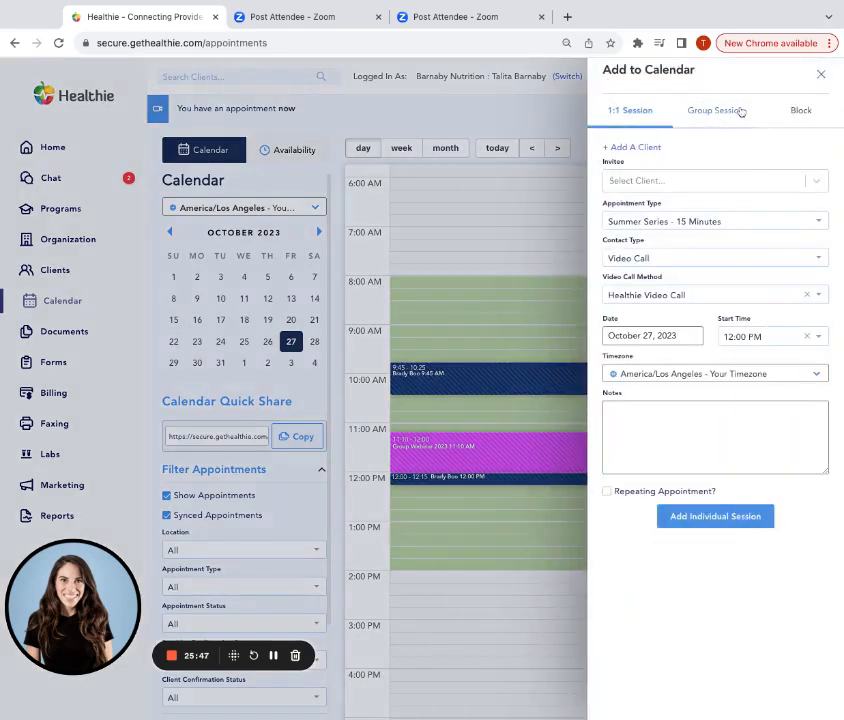
click(737, 112)
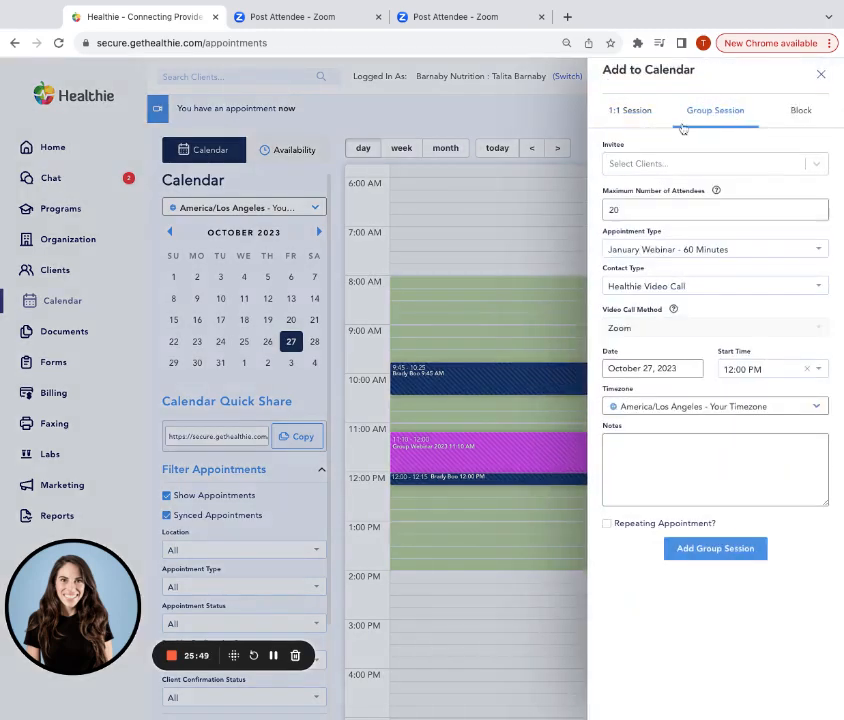
Step: Examine the client groups and individual clients that can be invited to the group session
click(655, 168)
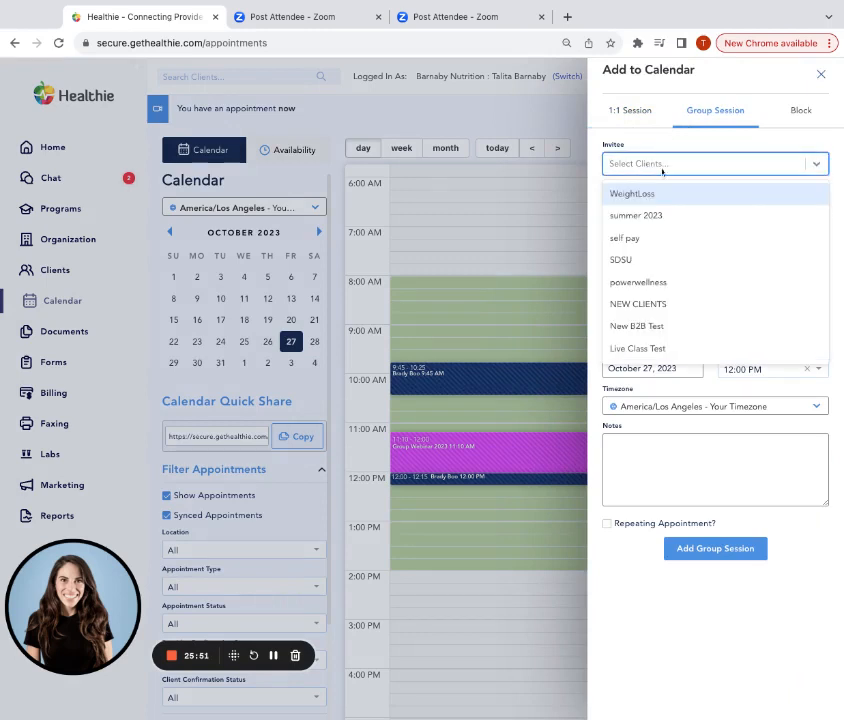
scroll(699, 240, down, 10)
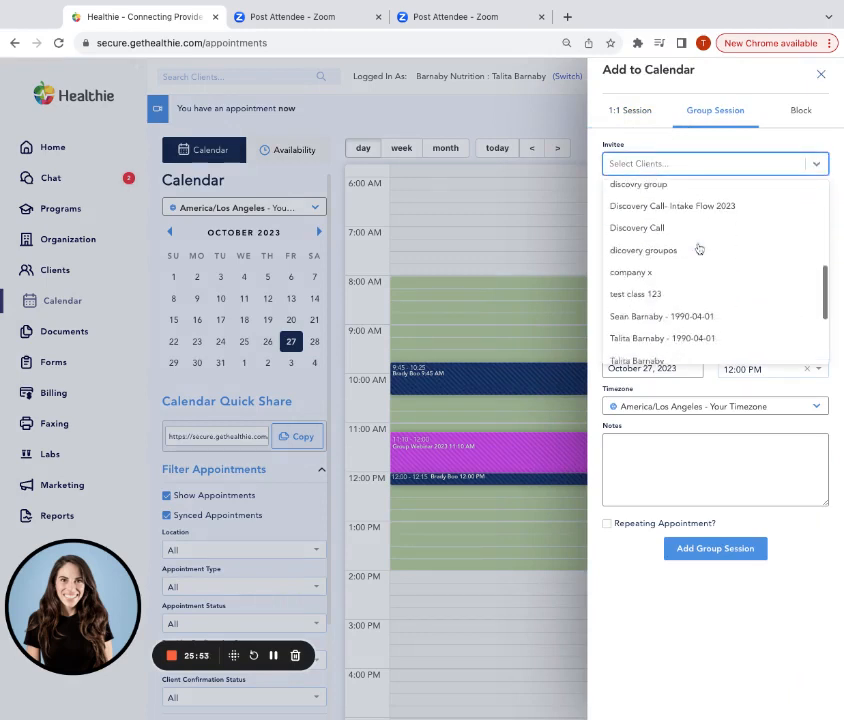
scroll(699, 248, up, 10)
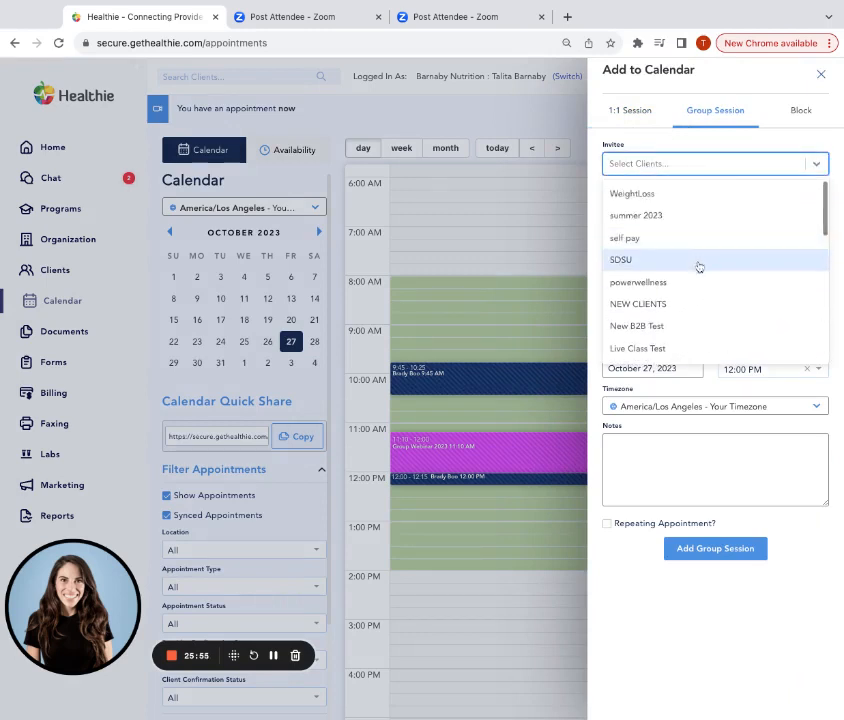
click(731, 141)
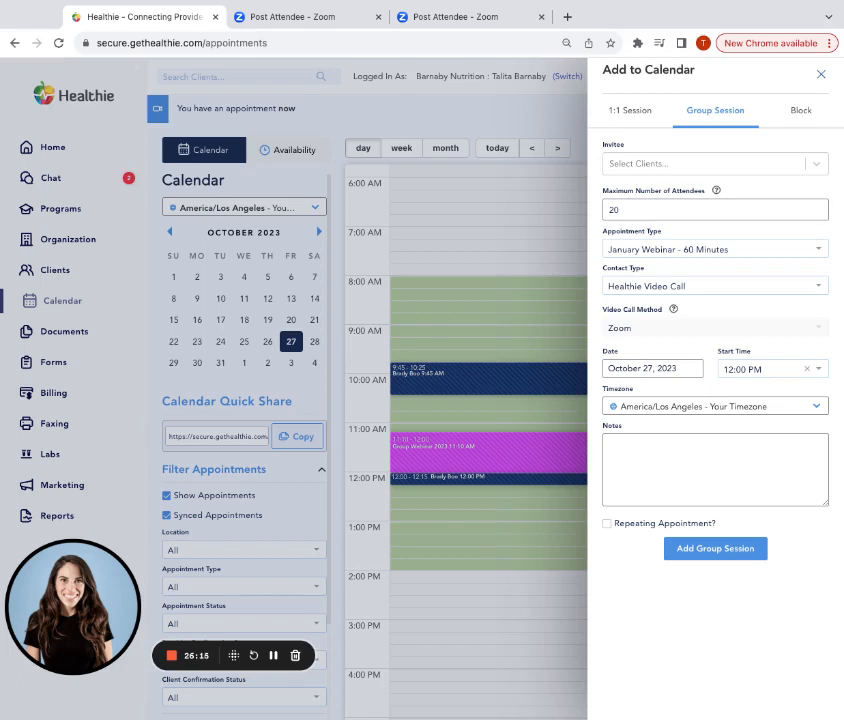
click(660, 165)
click(696, 148)
click(670, 166)
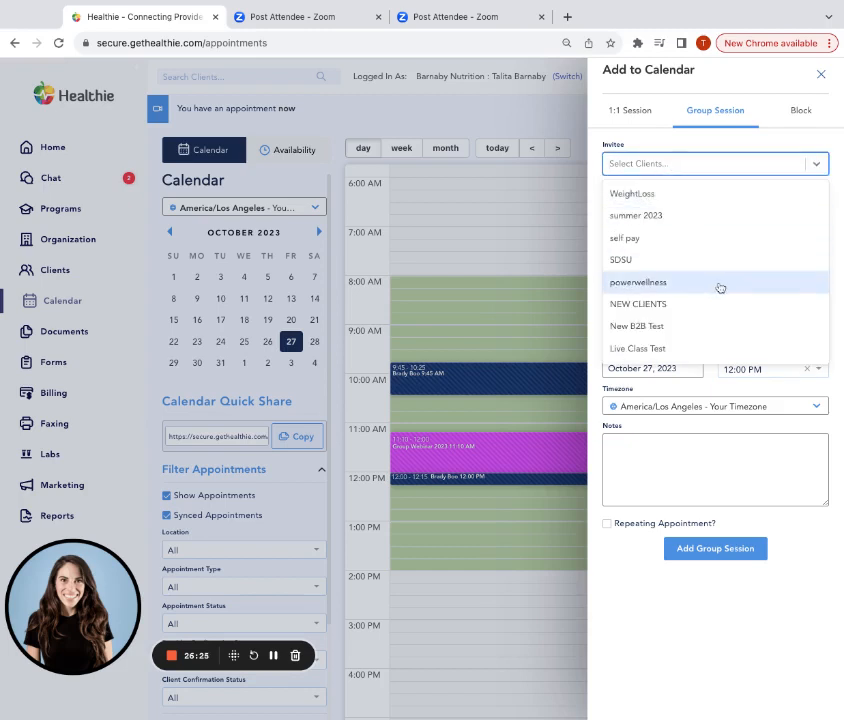
scroll(720, 287, down, 2)
scroll(720, 287, up, 2)
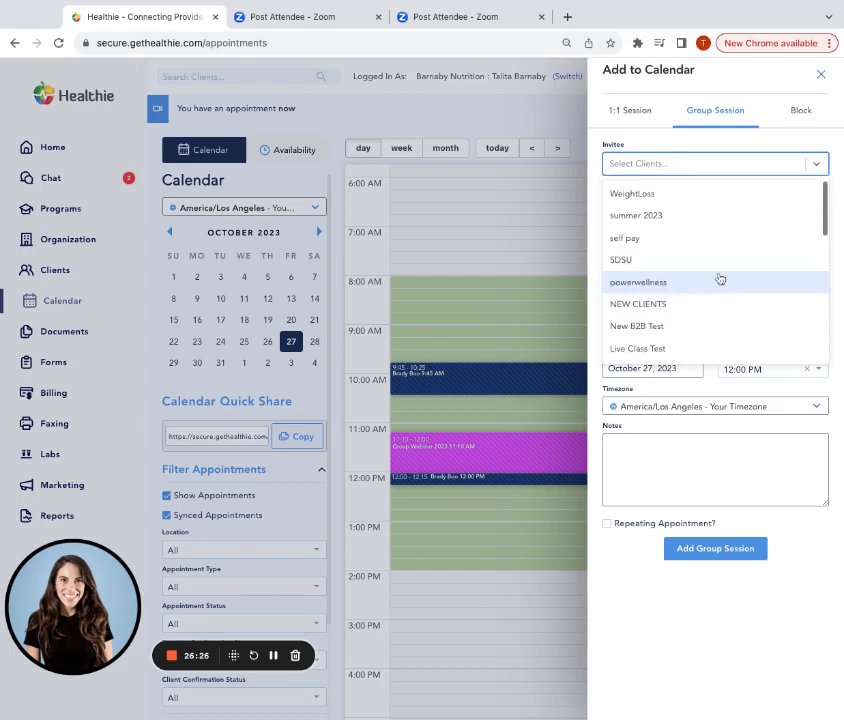
click(757, 162)
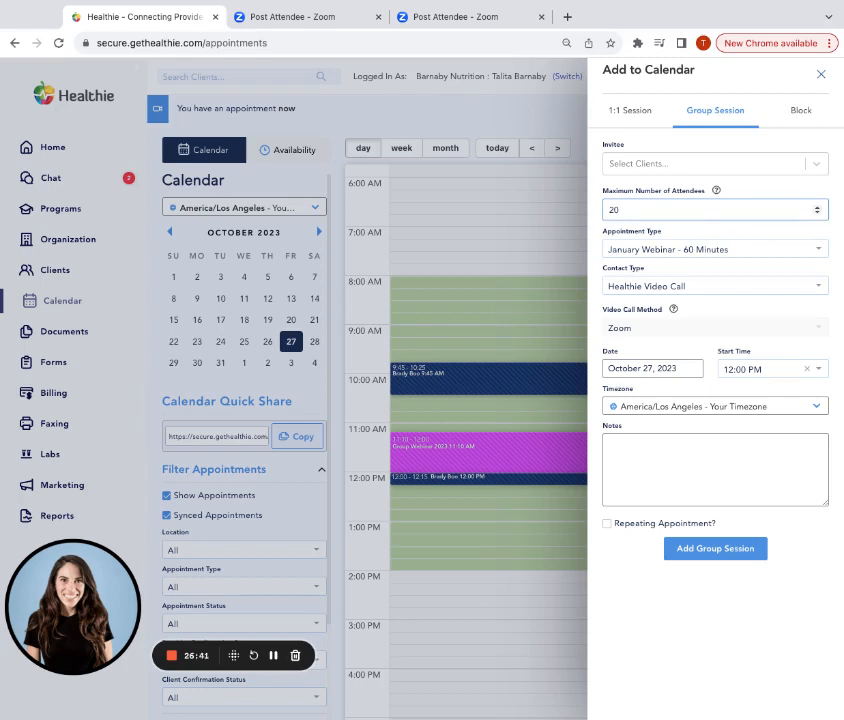
Step: Set the session's appointment type to Group Webinar 2023 - 30 Minutes and its contact type to Healthie Video Call
double_click(647, 209)
click(708, 251)
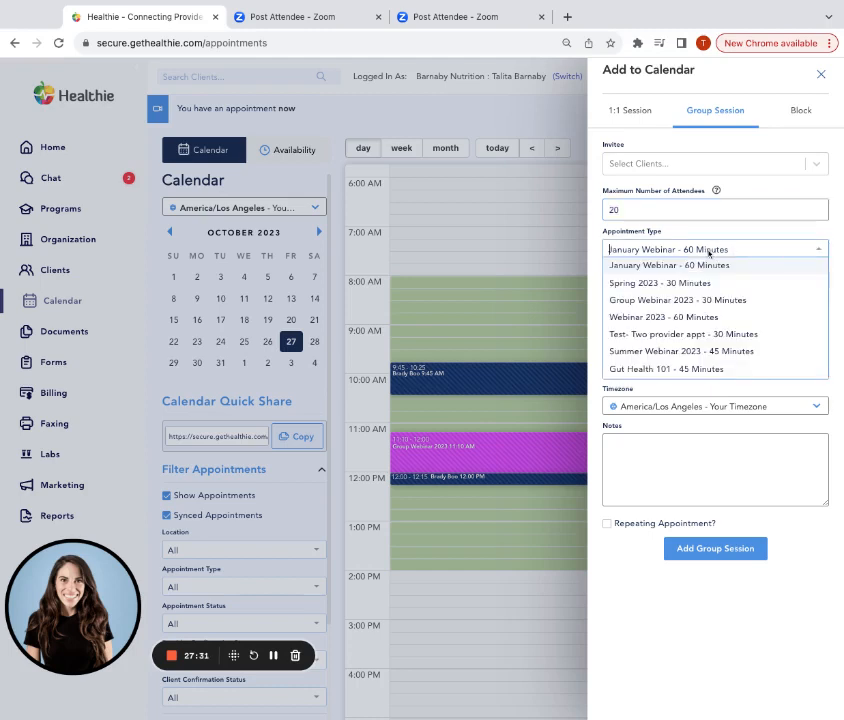
click(738, 302)
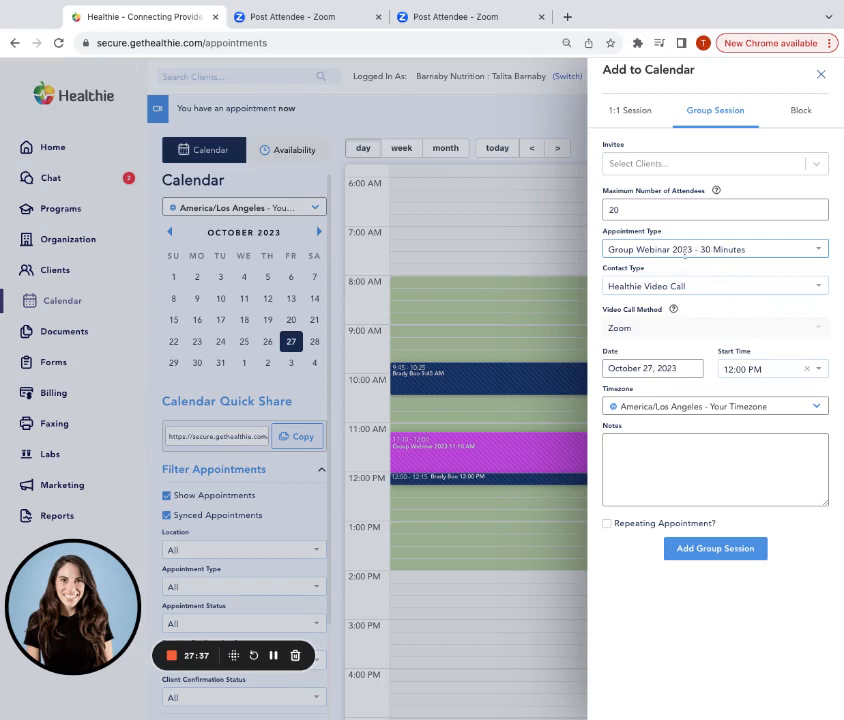
triple_click(604, 268)
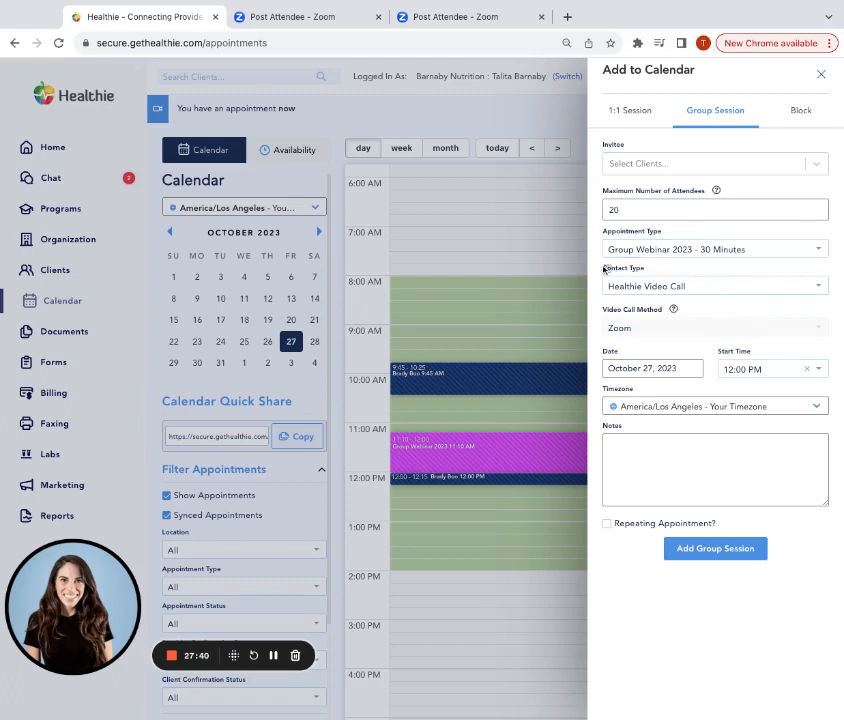
click(673, 286)
click(668, 302)
double_click(689, 332)
click(649, 332)
double_click(649, 332)
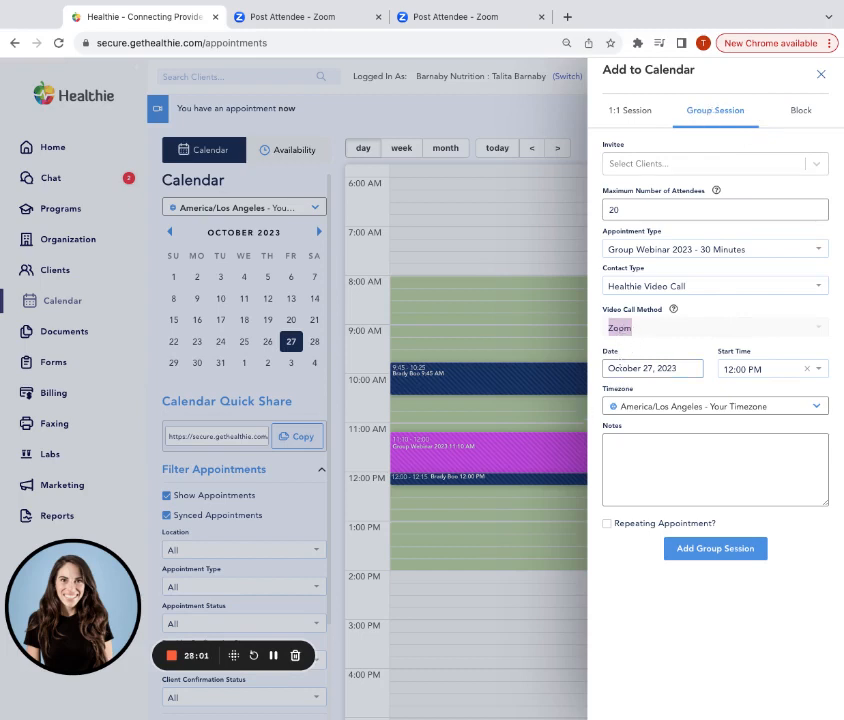
Step: Schedule the group session for November 1, 2023 with a start time of 1:00 PM
click(688, 369)
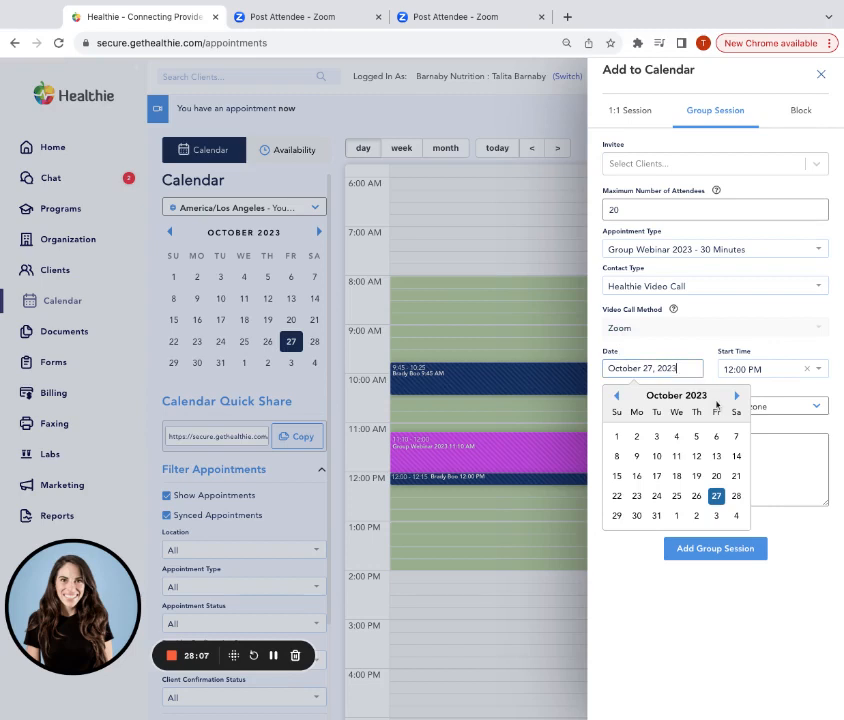
click(675, 515)
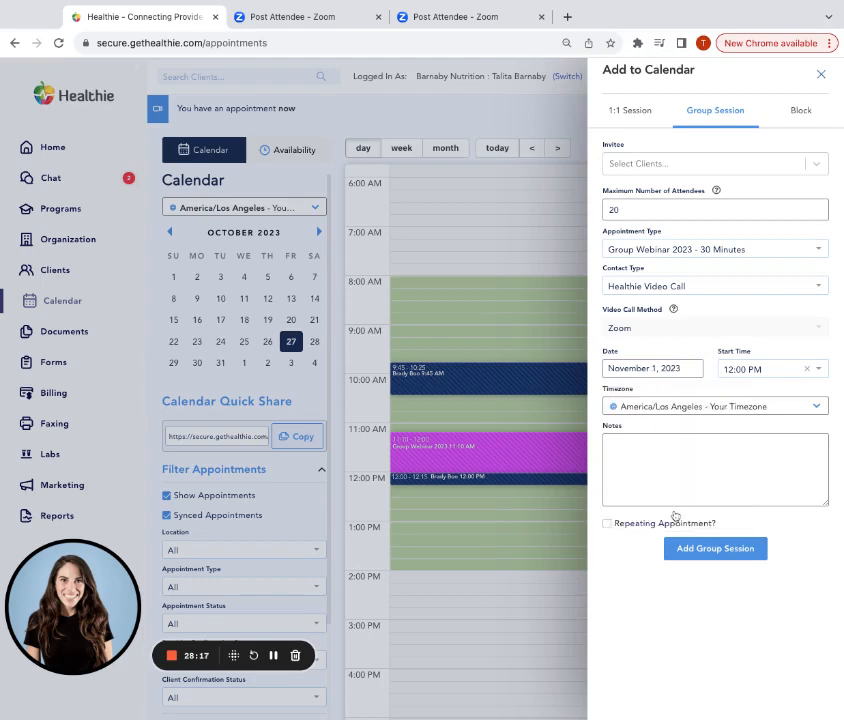
click(779, 373)
scroll(780, 452, down, 3)
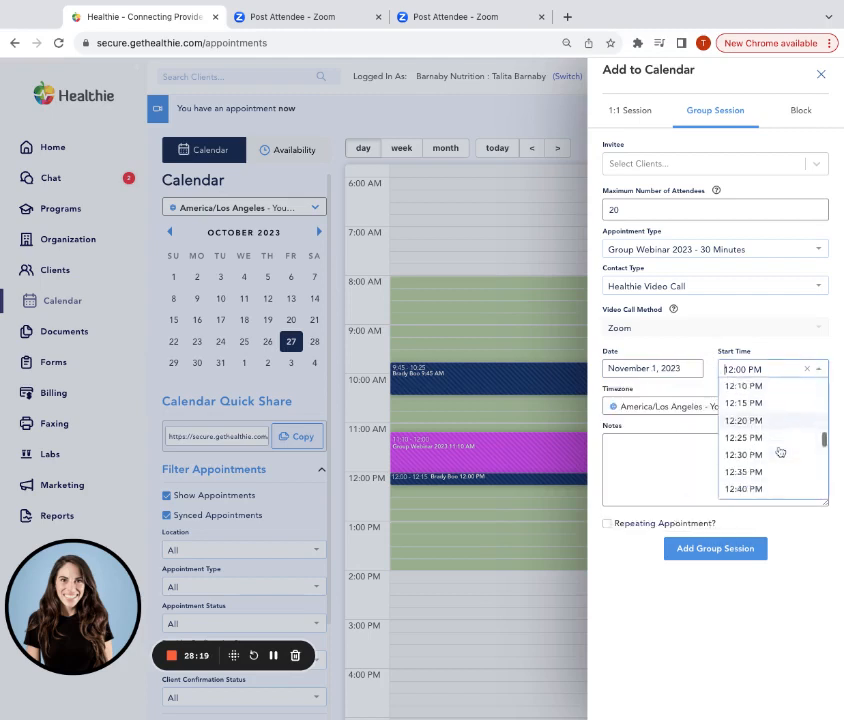
click(772, 439)
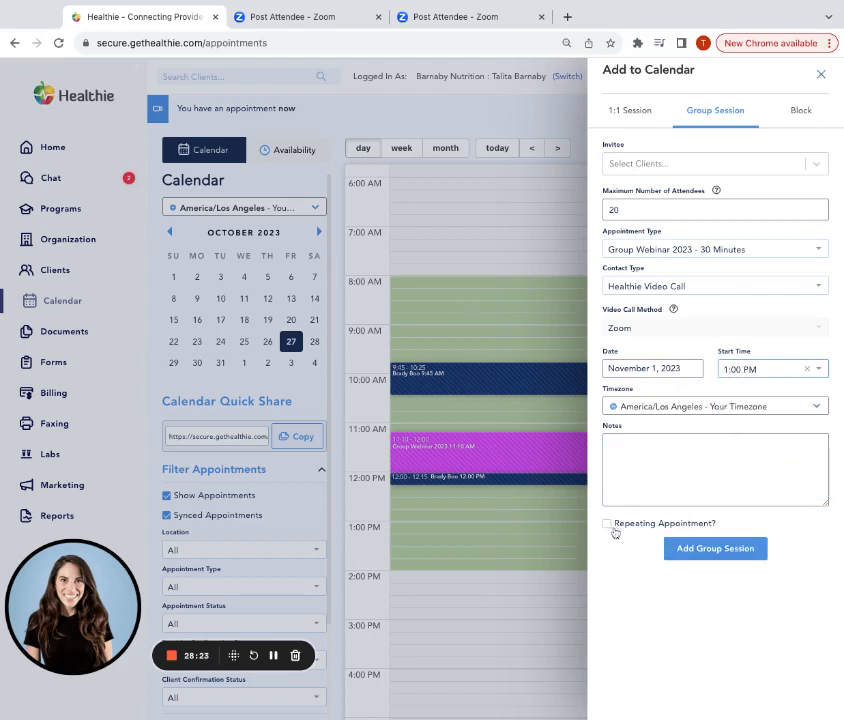
Step: Try a monthly repeat of 5 times with clients auto-registered for the whole series, and turn the repetition off again
click(652, 525)
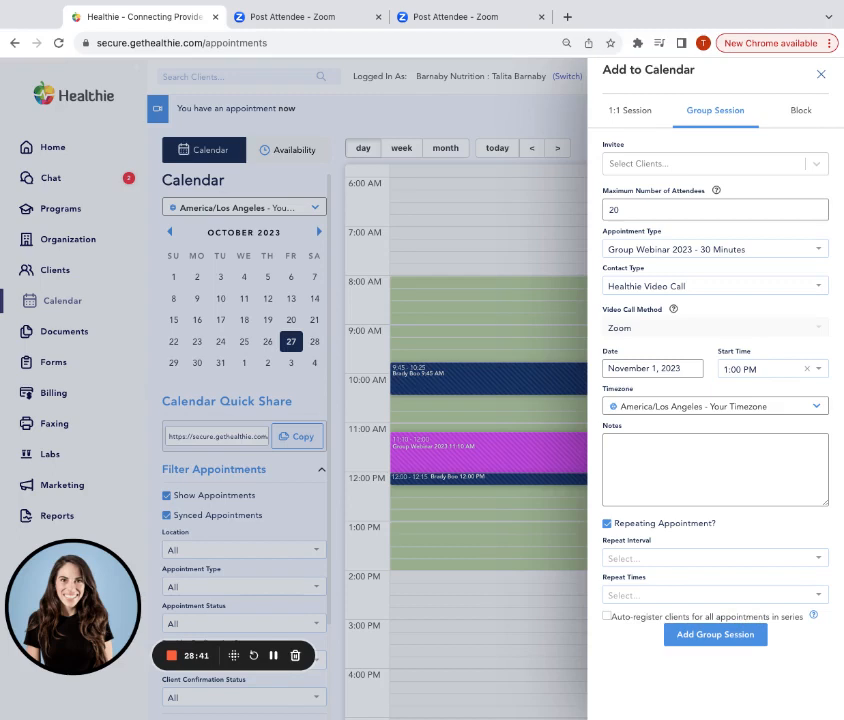
click(713, 557)
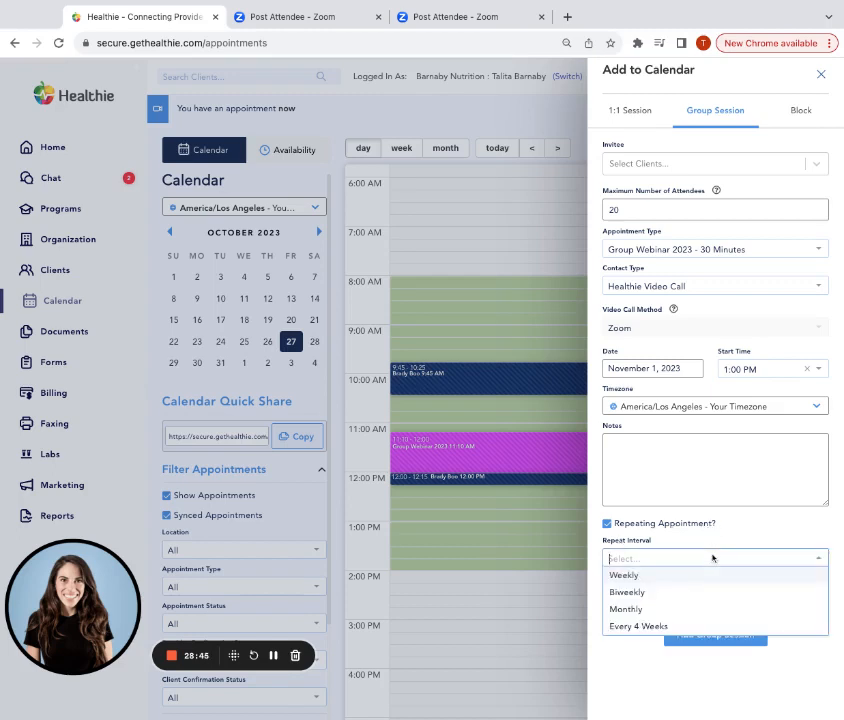
click(652, 608)
click(642, 595)
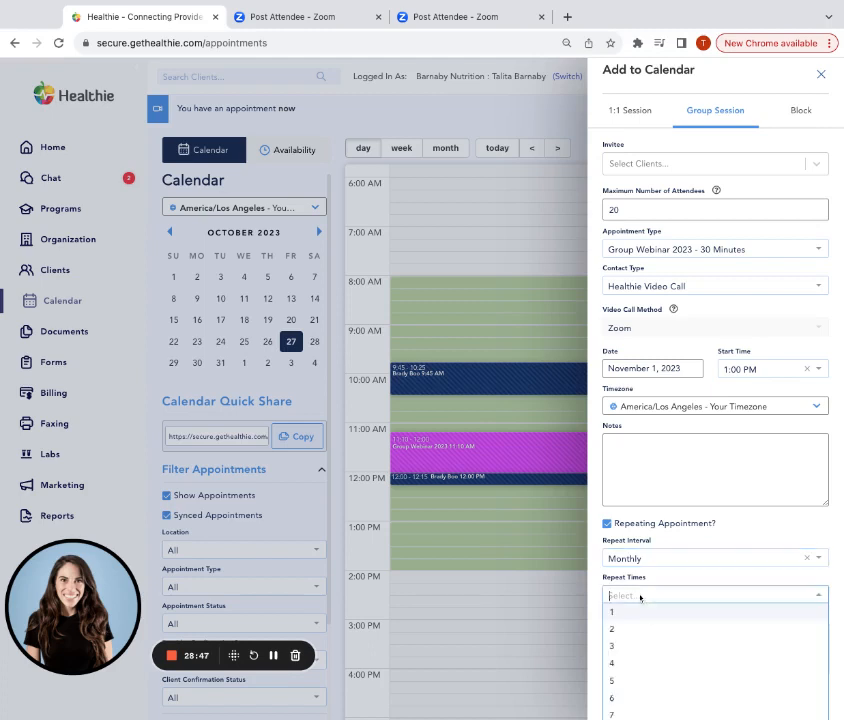
click(659, 680)
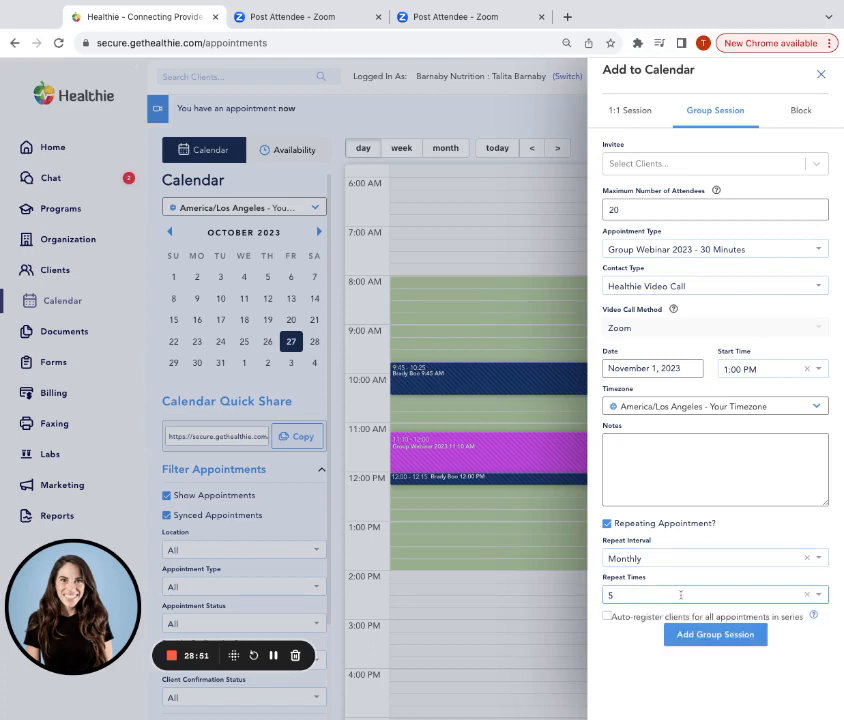
click(621, 619)
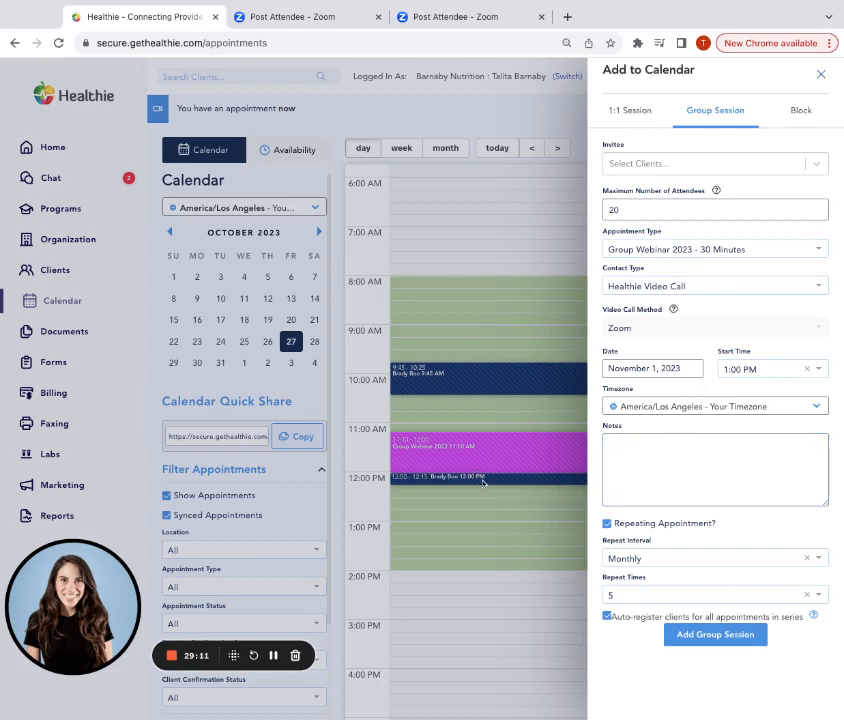
click(660, 595)
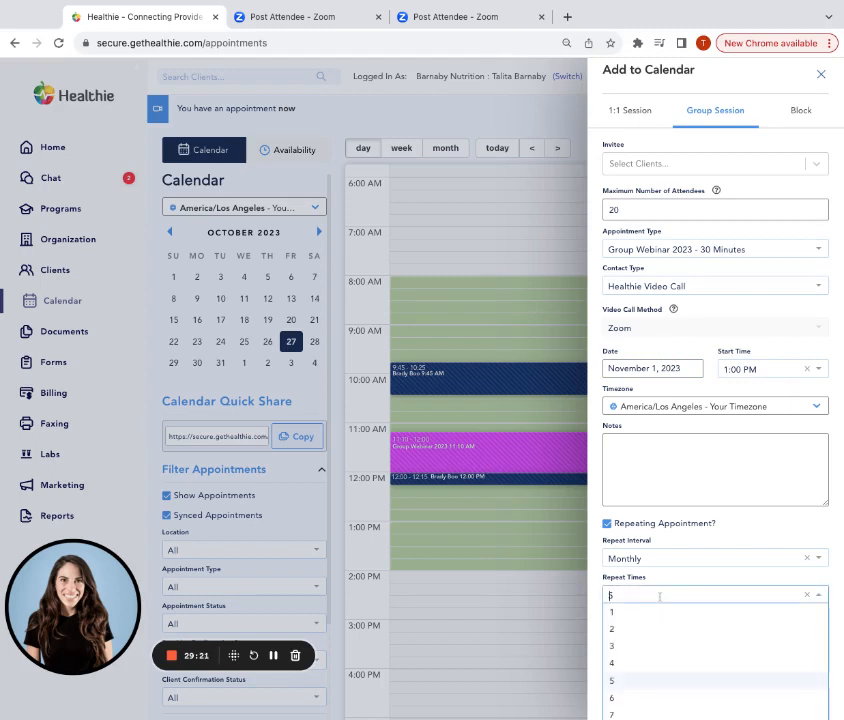
click(616, 680)
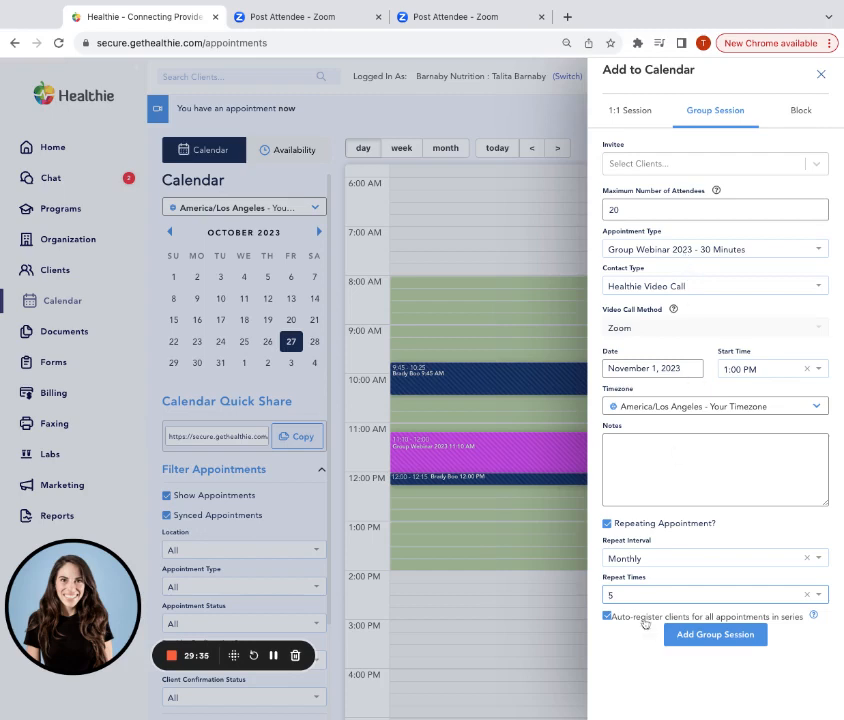
click(635, 542)
click(629, 526)
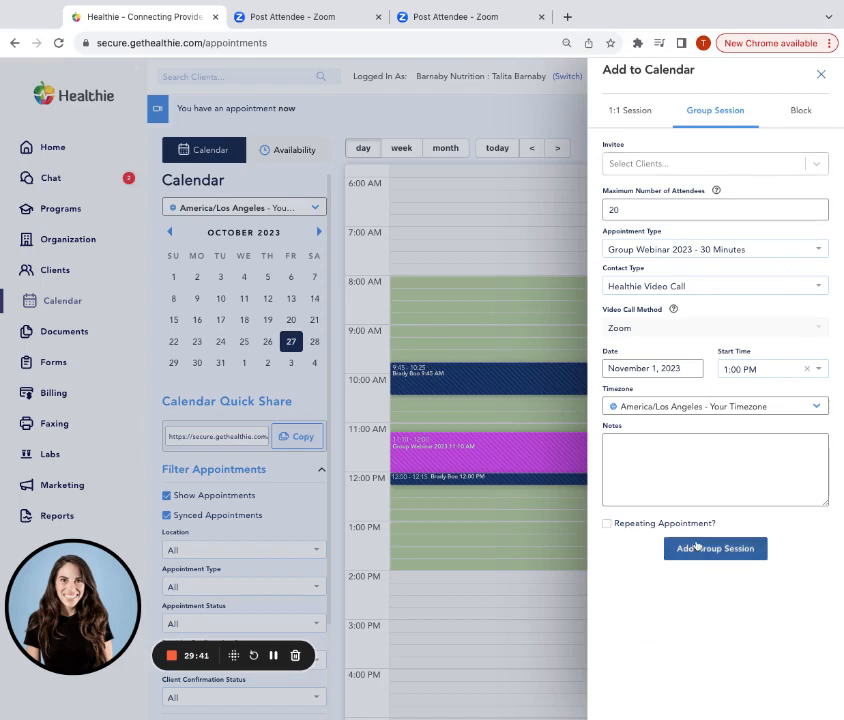
Step: Add the group session to the calendar and review its session details in the November 2023 month view
click(716, 549)
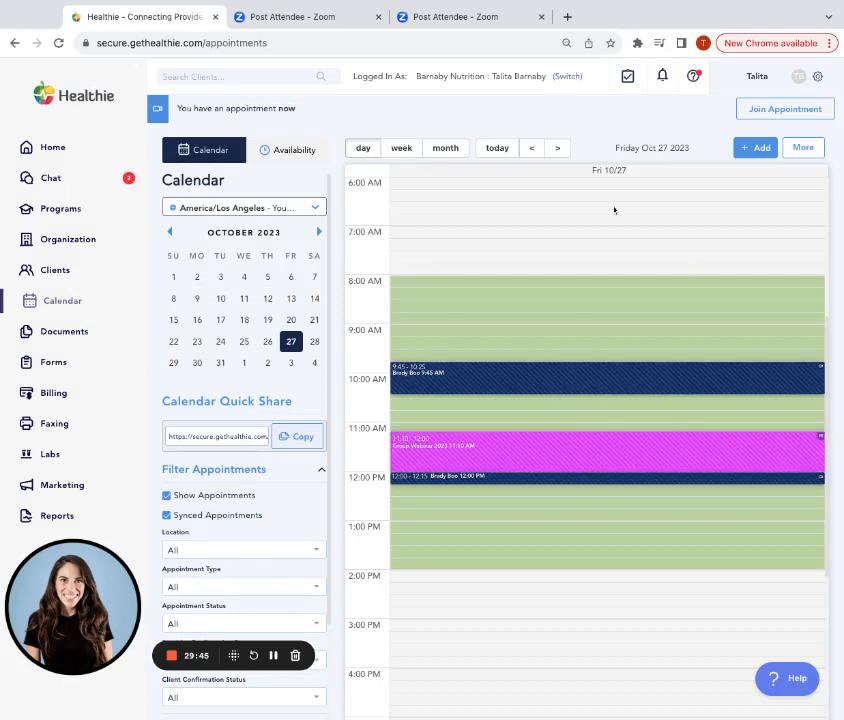
click(450, 152)
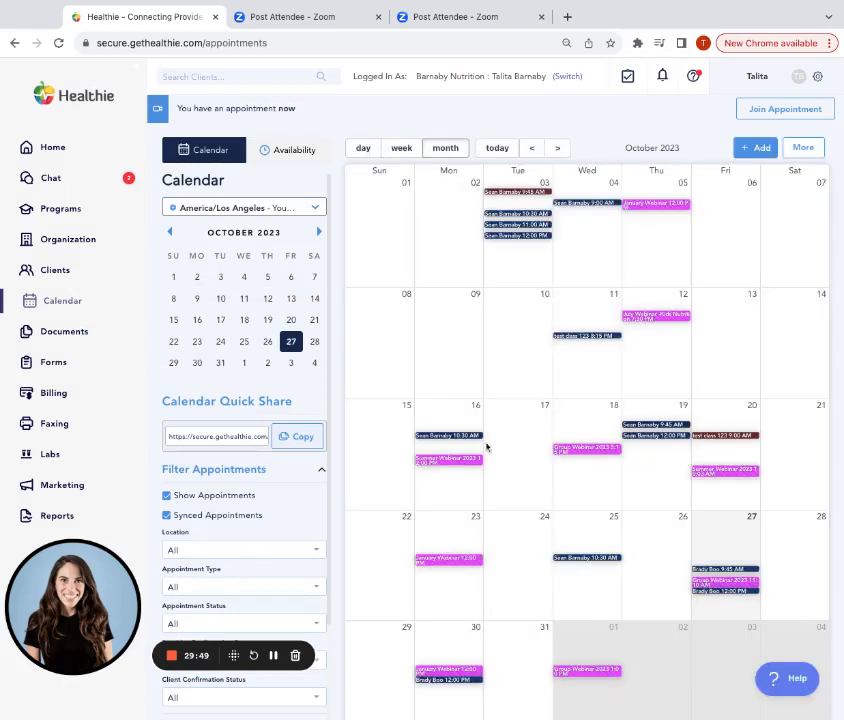
scroll(572, 541, down, 1)
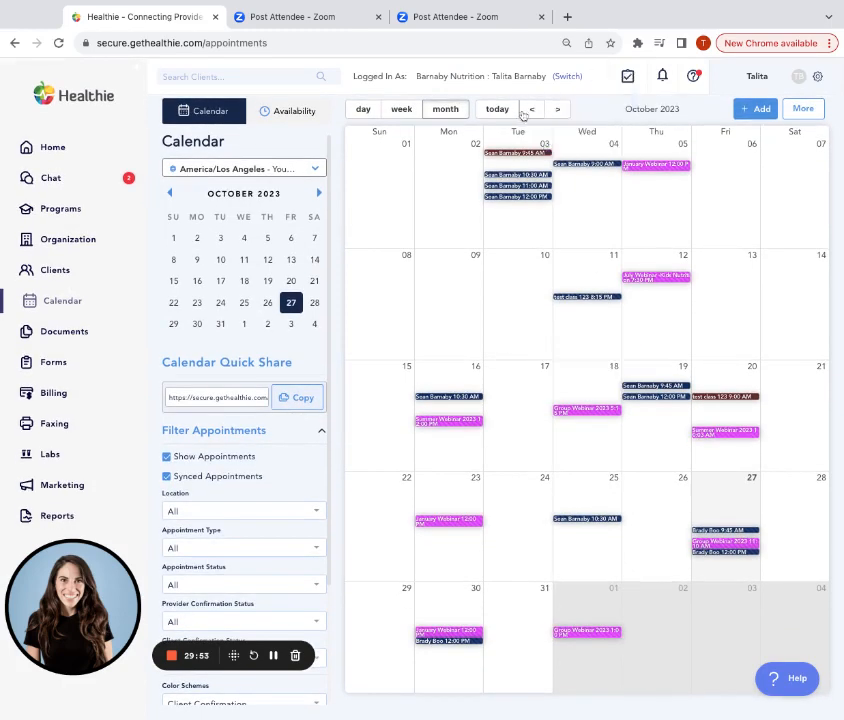
click(560, 113)
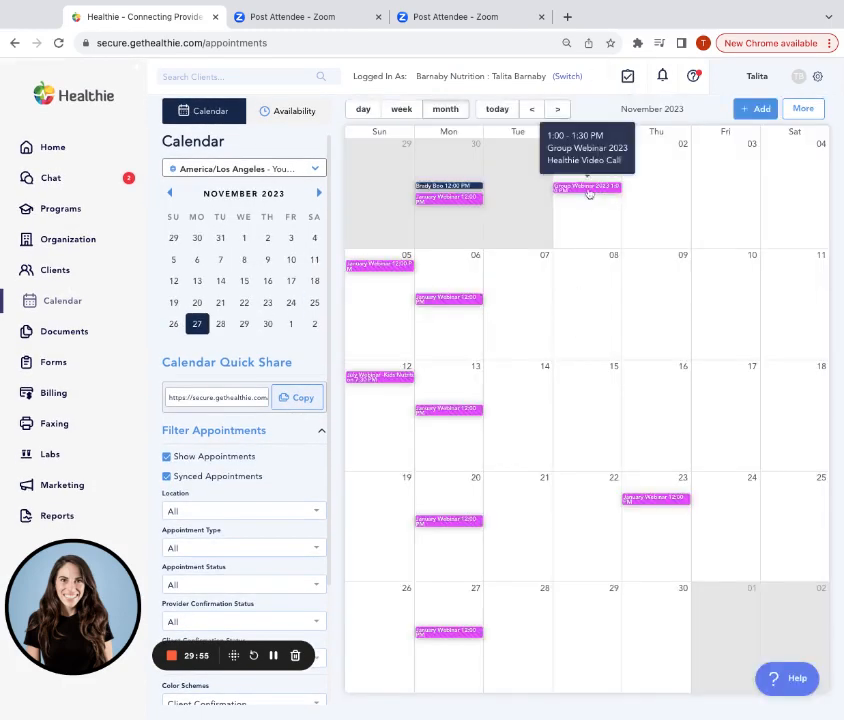
click(588, 190)
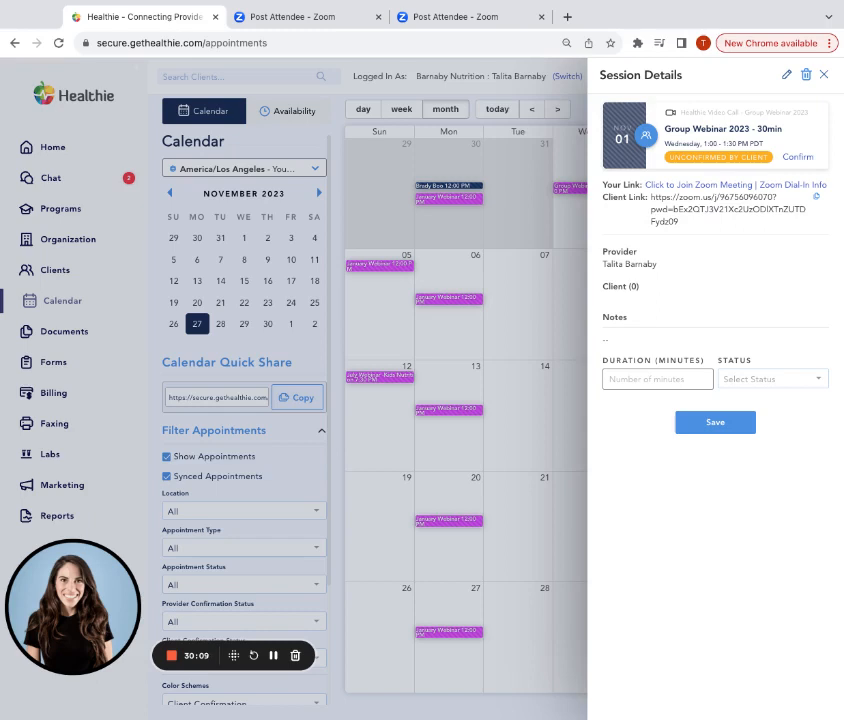
click(823, 74)
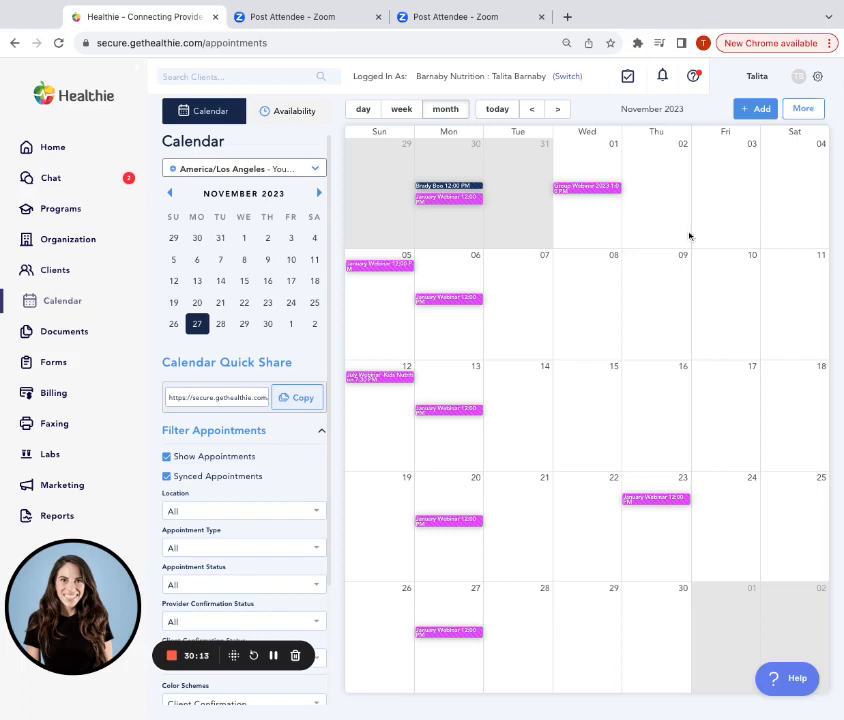
Step: Open the share and embed options for appointments and turn off the all-providers and all-locations selections
click(806, 110)
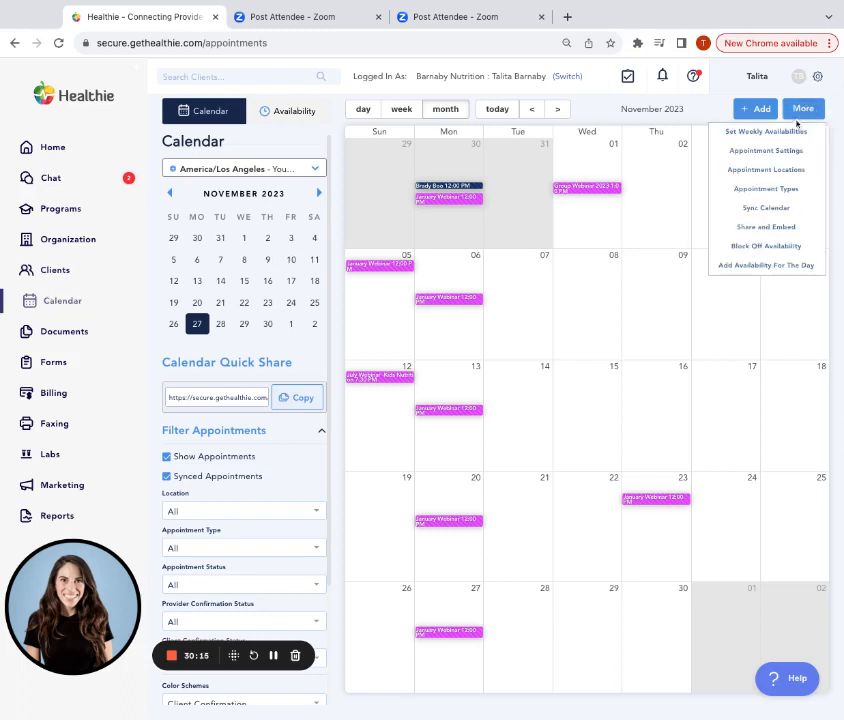
click(777, 230)
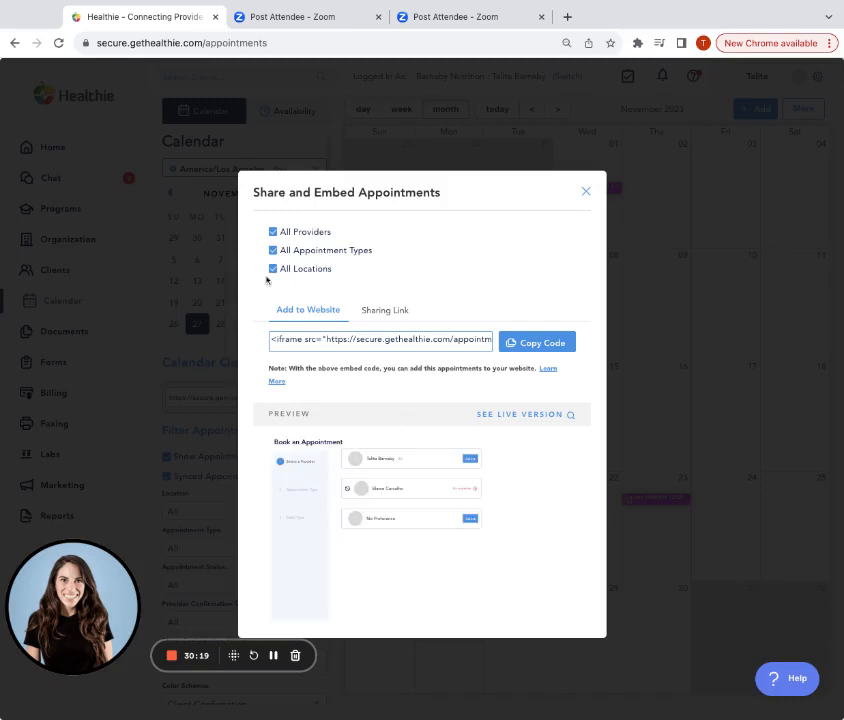
click(309, 231)
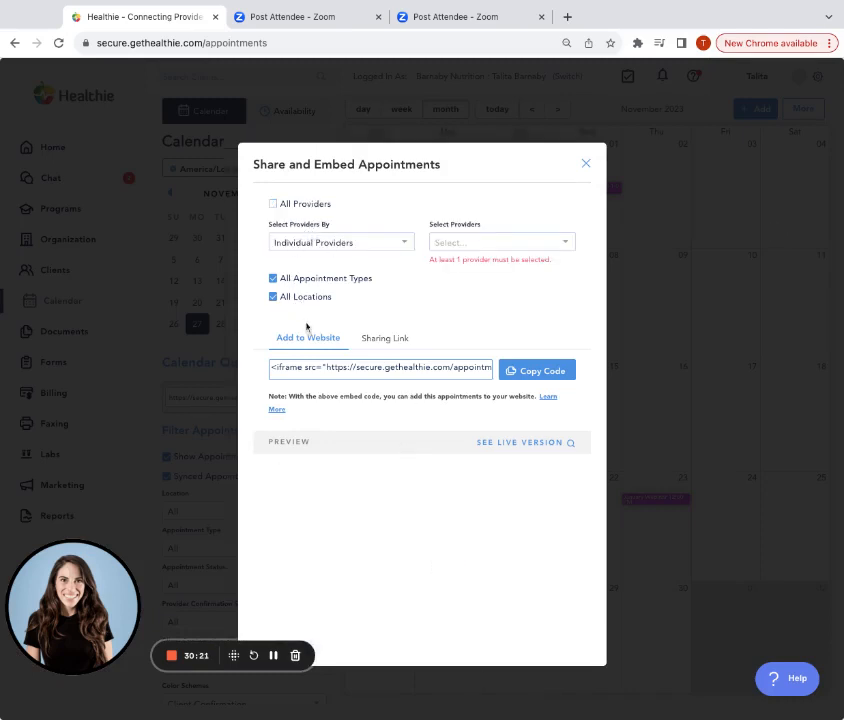
click(290, 297)
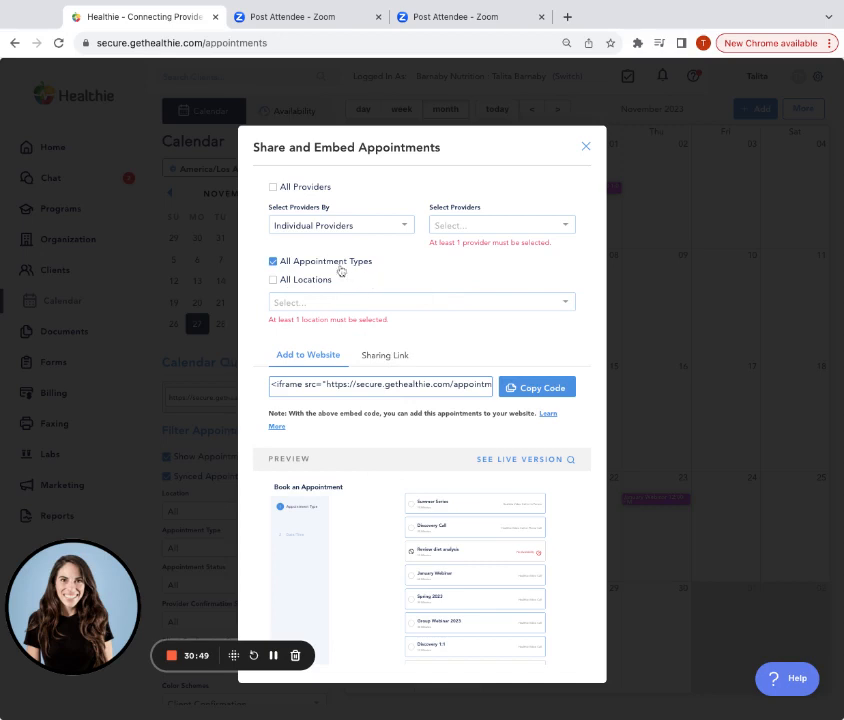
Step: Limit the shared appointment types to Group Webinar 2023 instead of all appointment types
click(293, 263)
click(430, 266)
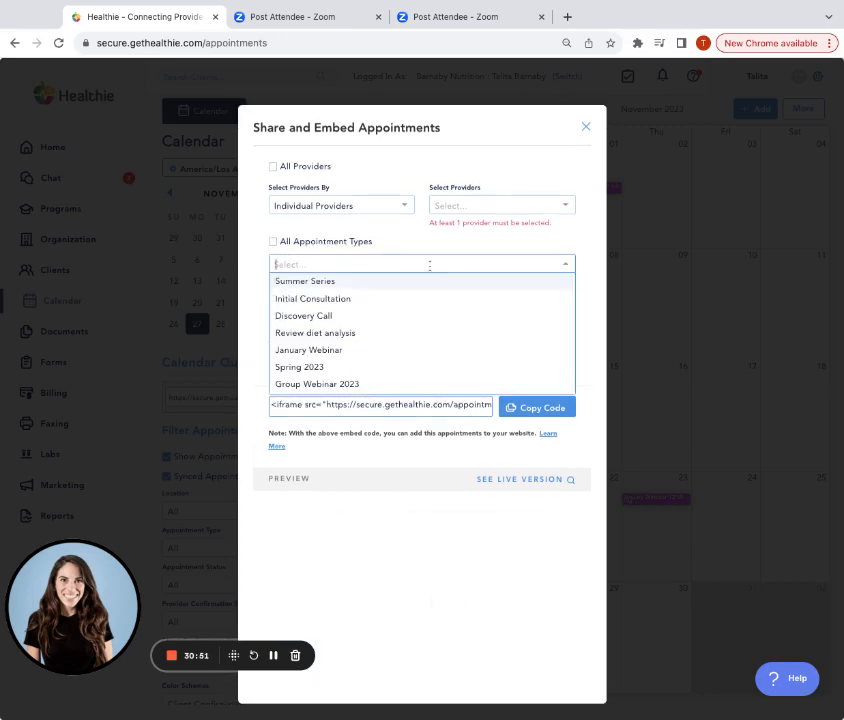
scroll(430, 352, down, 1)
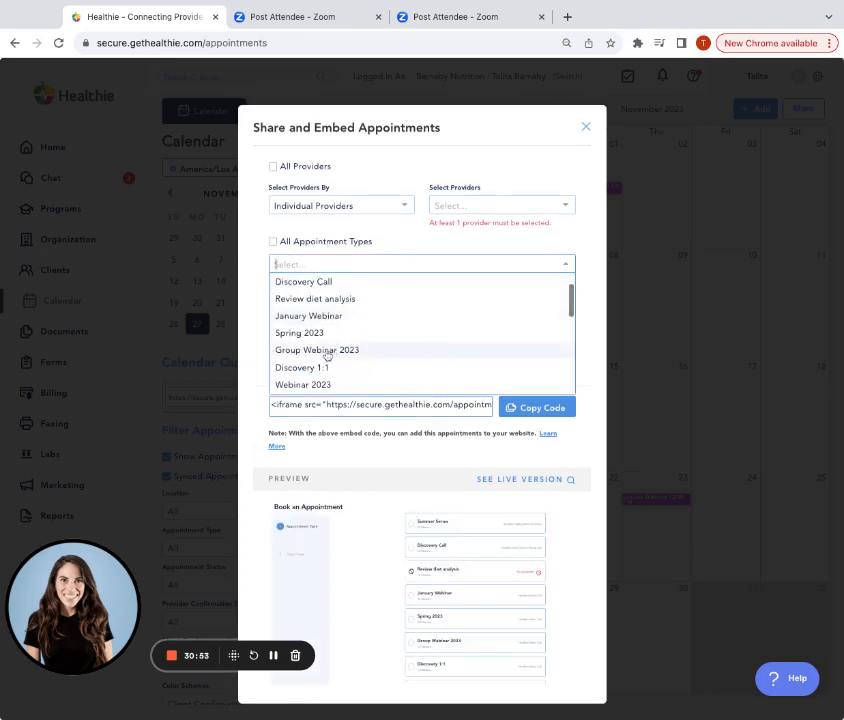
click(403, 350)
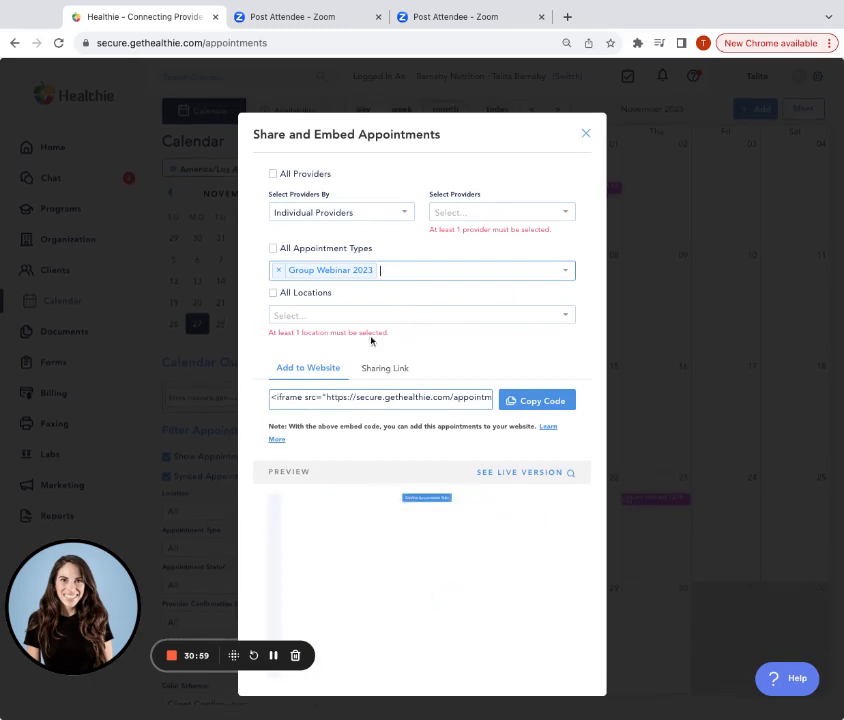
Step: Restrict the shared booking to the logged-in individual provider and include all locations
click(302, 174)
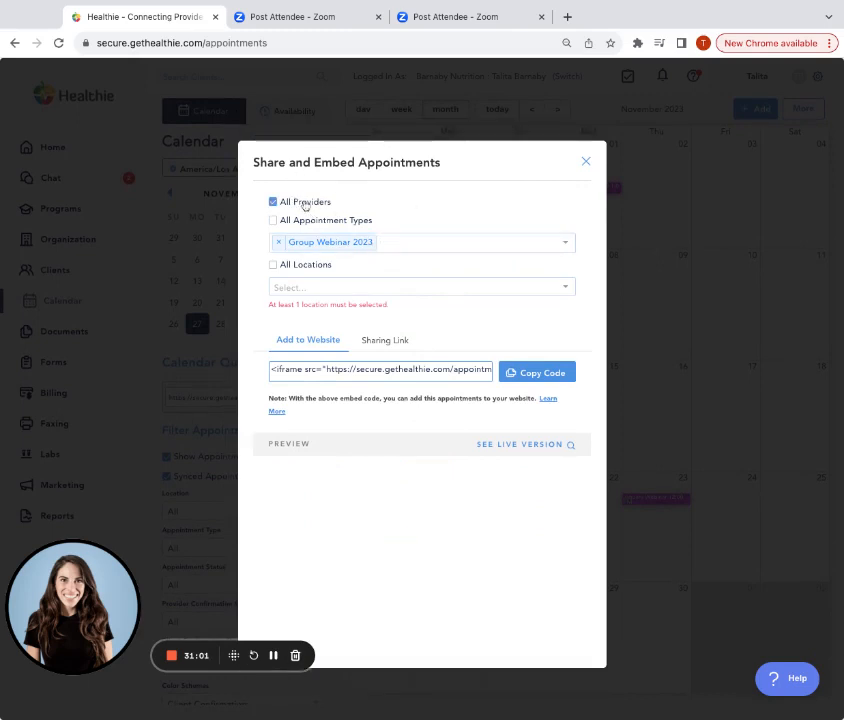
click(305, 205)
click(467, 220)
click(471, 230)
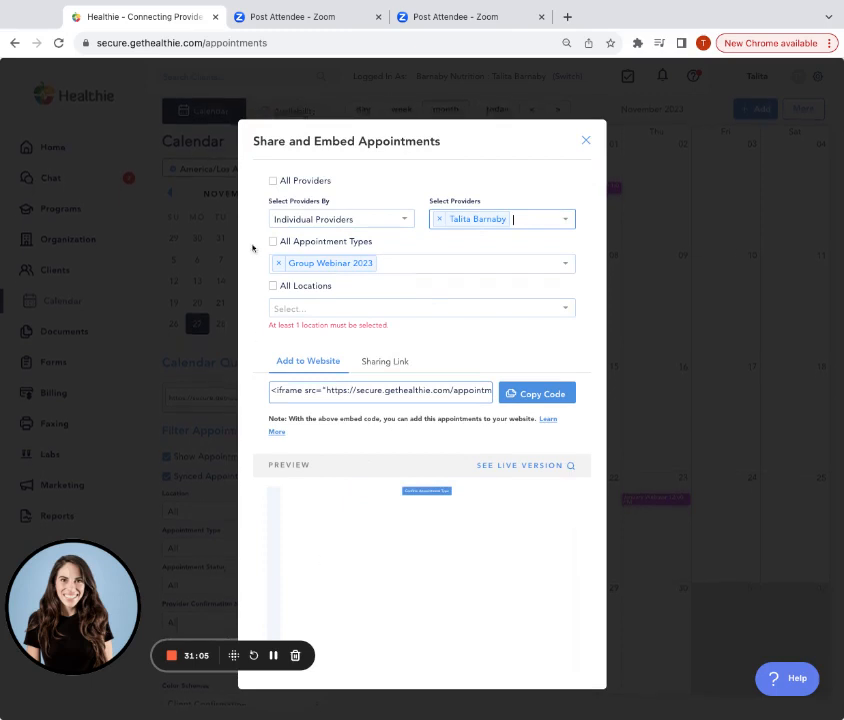
click(309, 288)
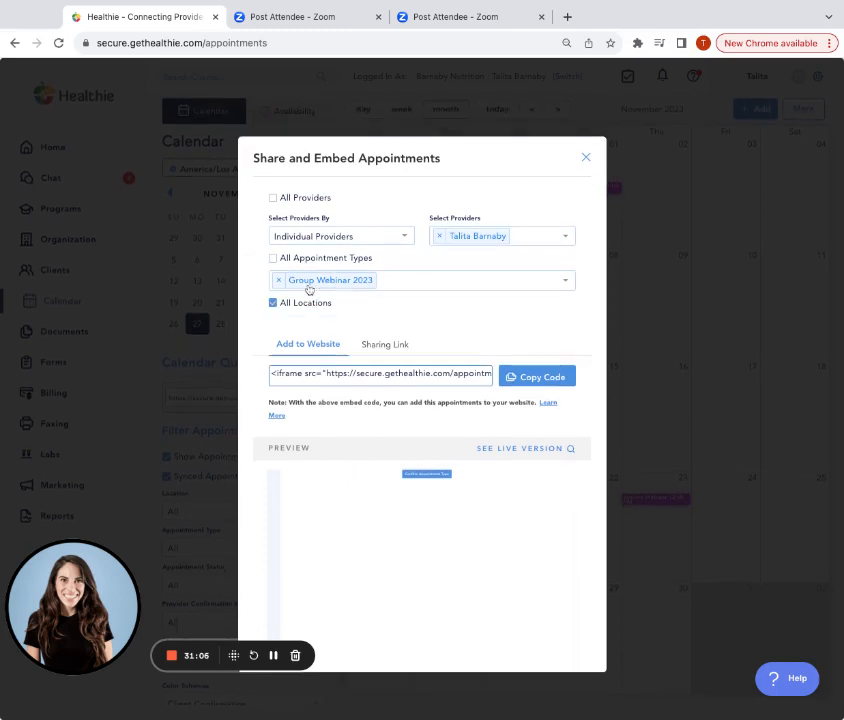
Step: Open the live version of the booking page and confirm Group Webinar 2023 as the appointment type
click(542, 452)
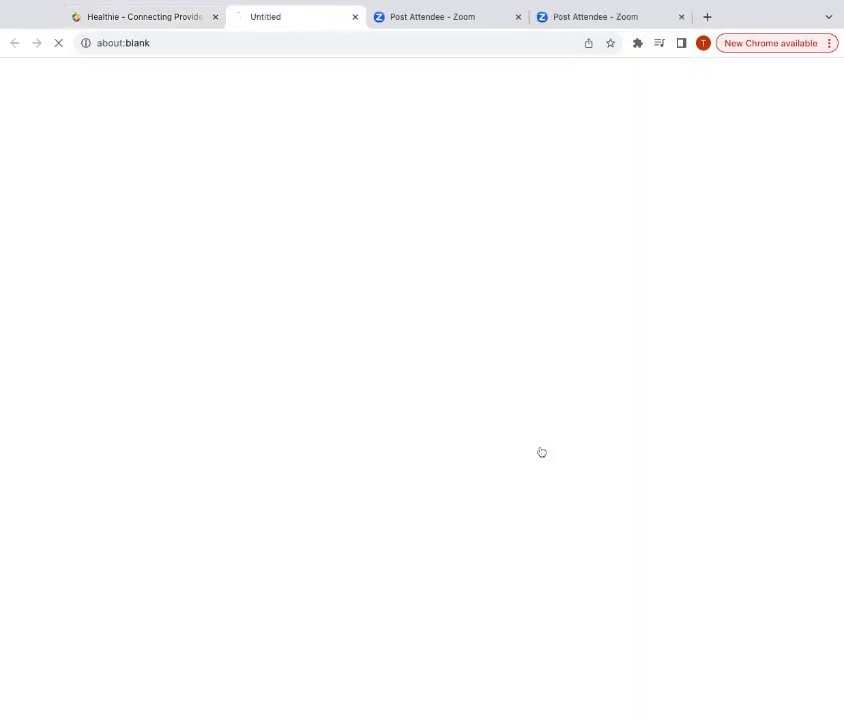
click(250, 43)
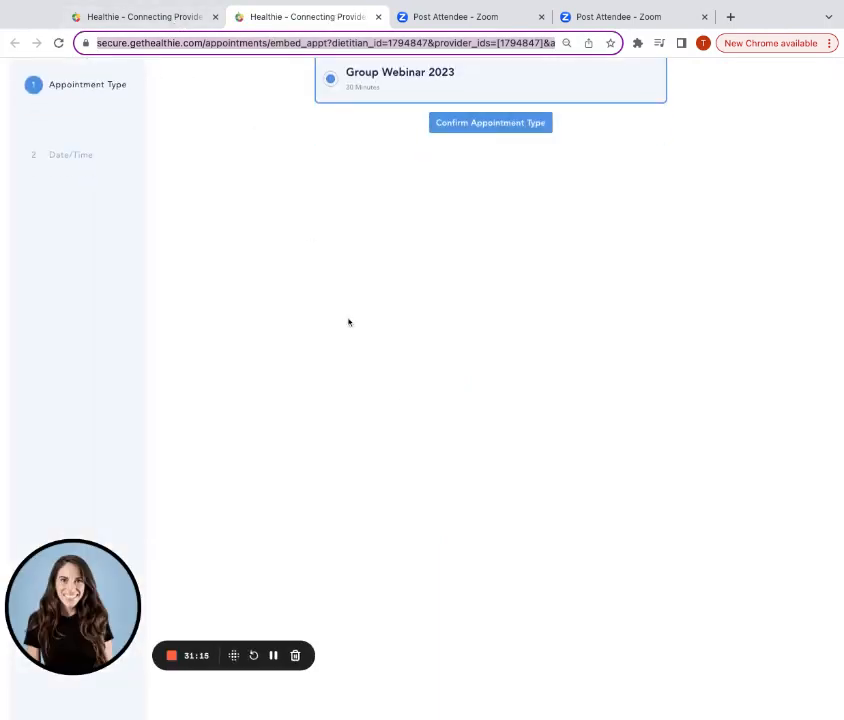
scroll(437, 377, up, 2)
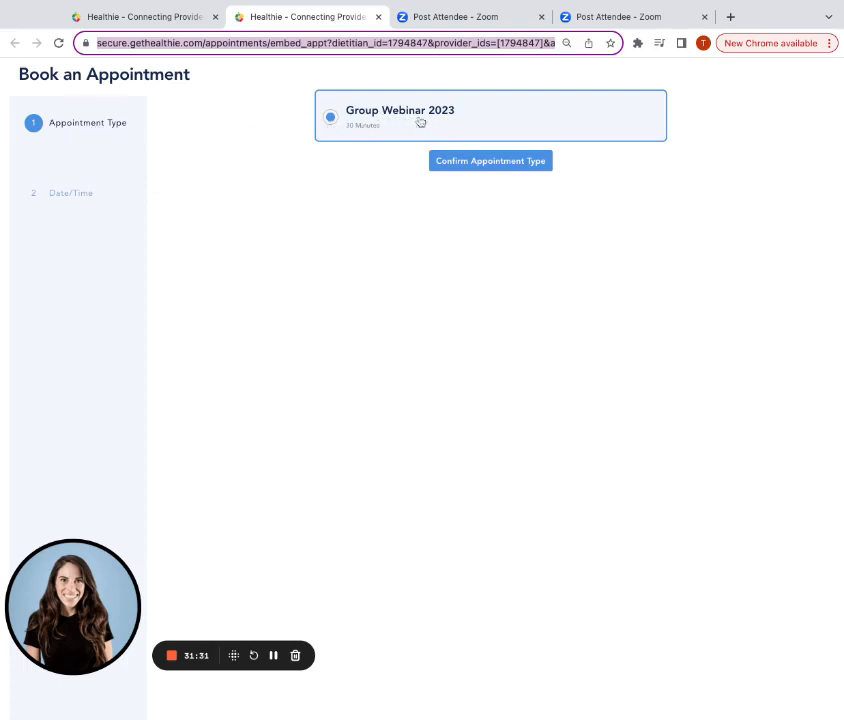
click(526, 165)
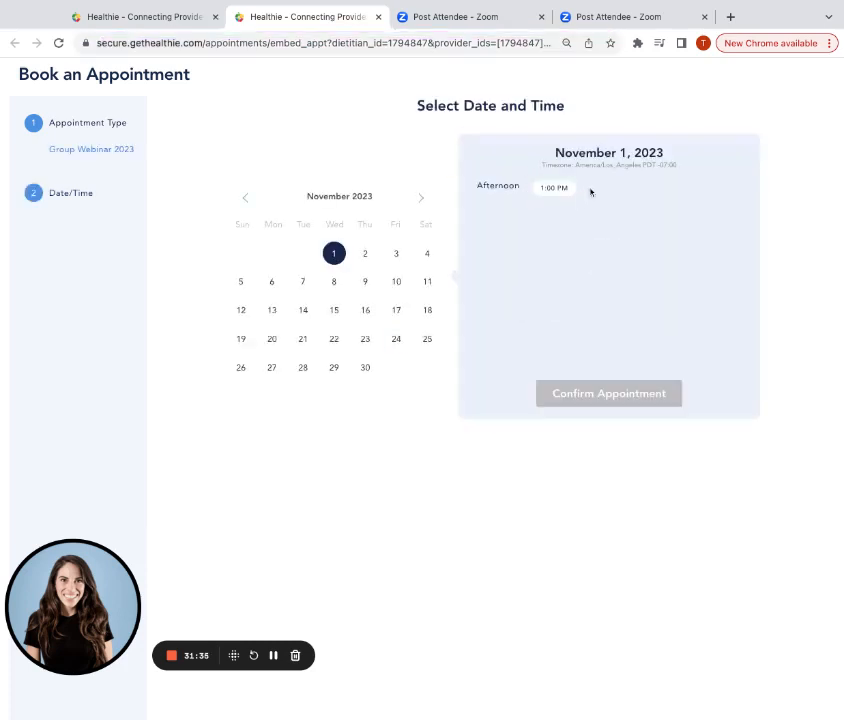
Step: Try to book the 1:00 PM slot on November 1, 2023 from the live booking page
triple_click(551, 153)
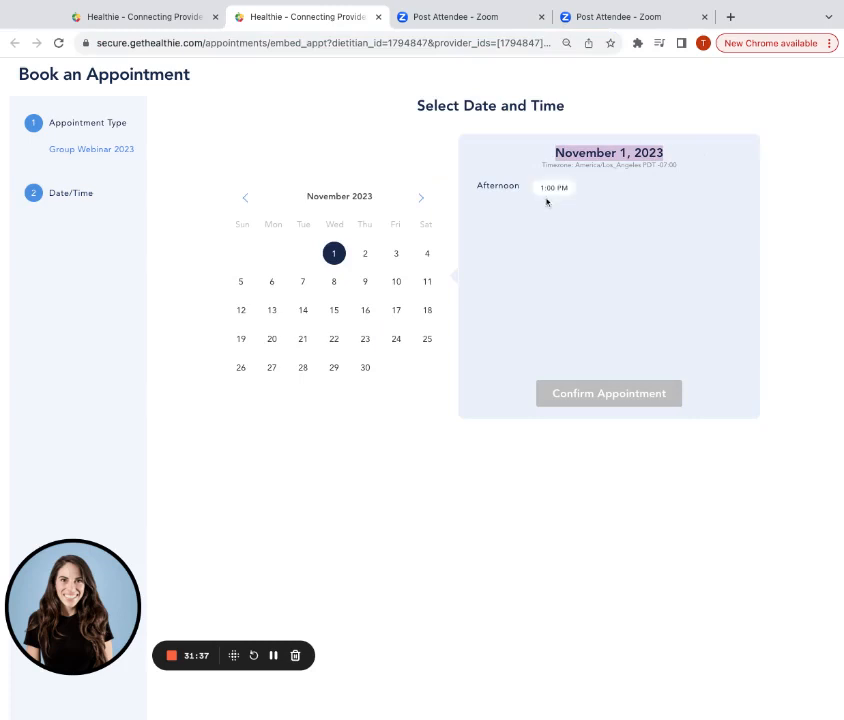
click(550, 194)
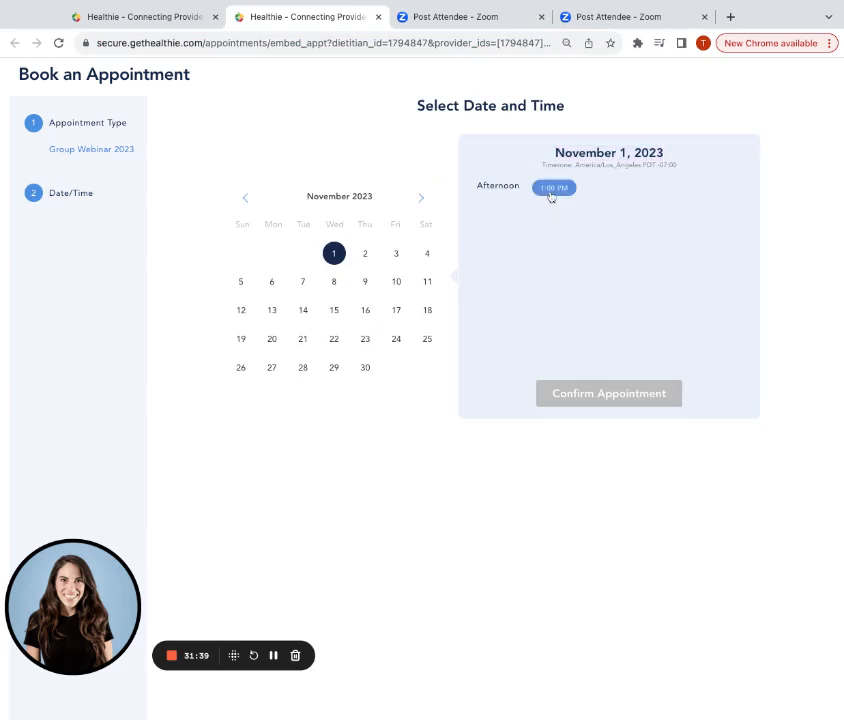
click(585, 398)
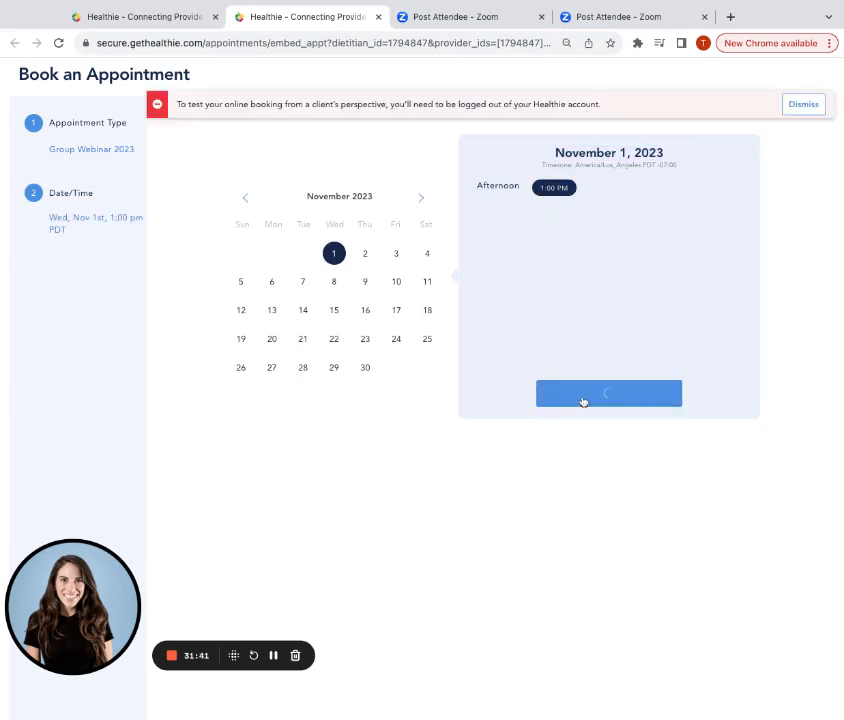
drag(180, 103, 606, 105)
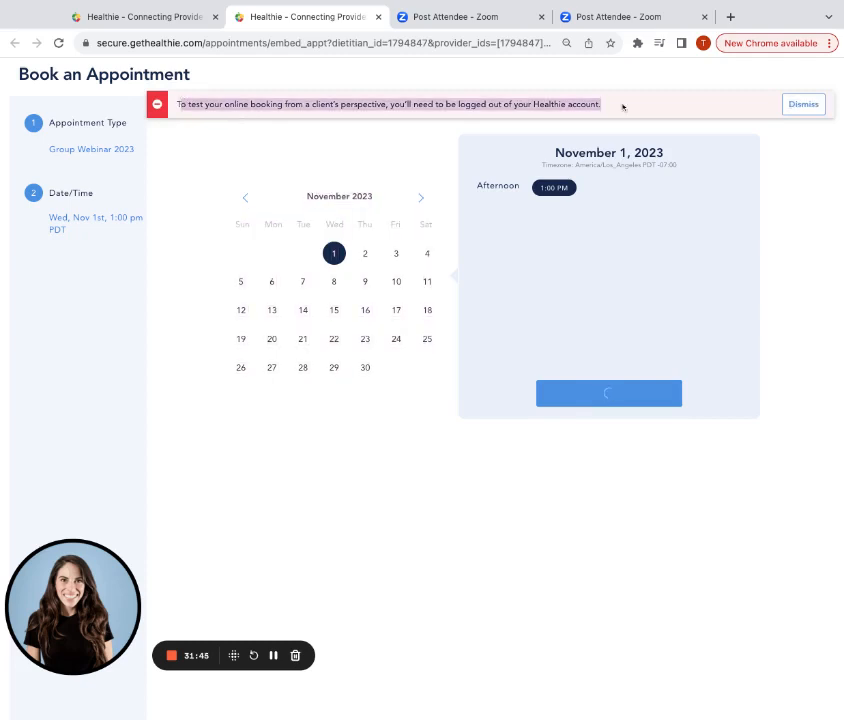
Step: Return to the provider account and close the share and embed options to get back to the calendar
click(168, 20)
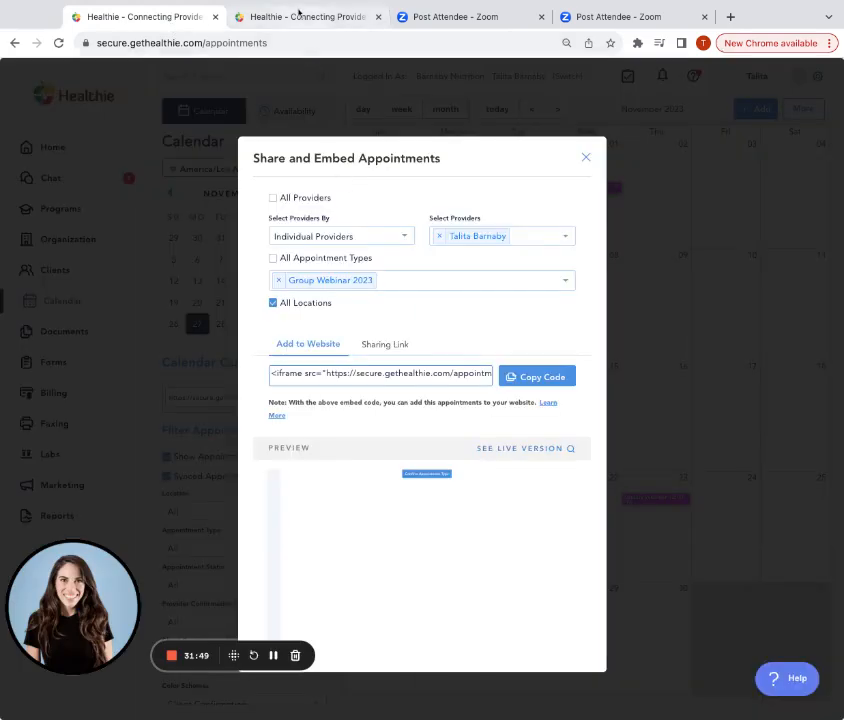
click(307, 20)
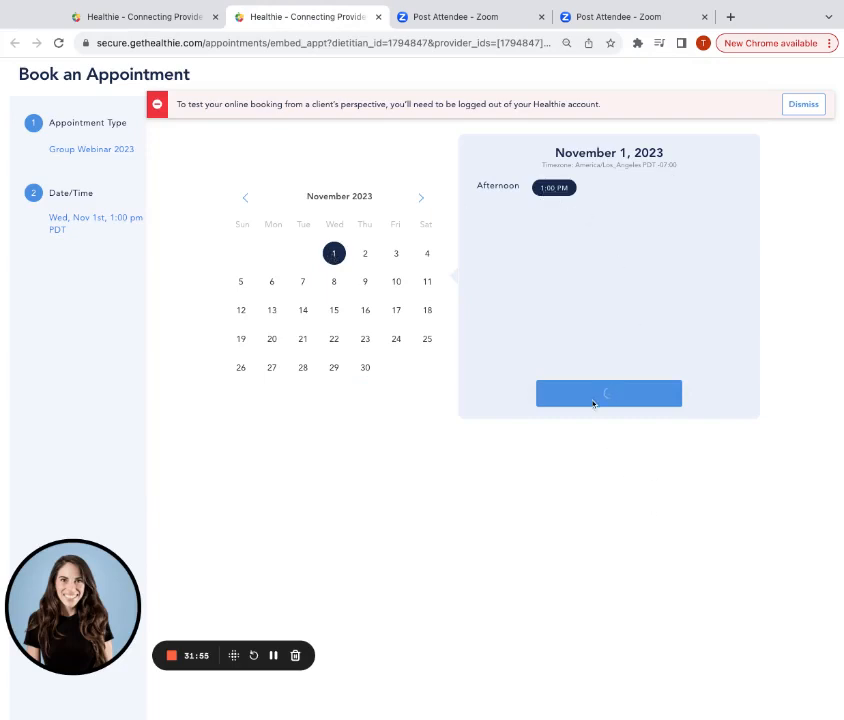
click(160, 18)
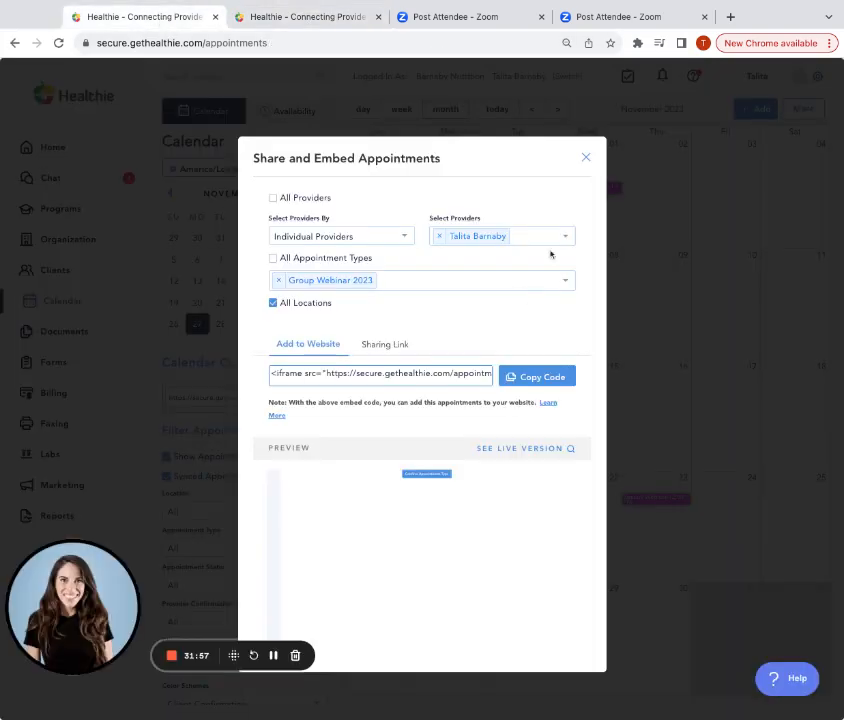
click(585, 160)
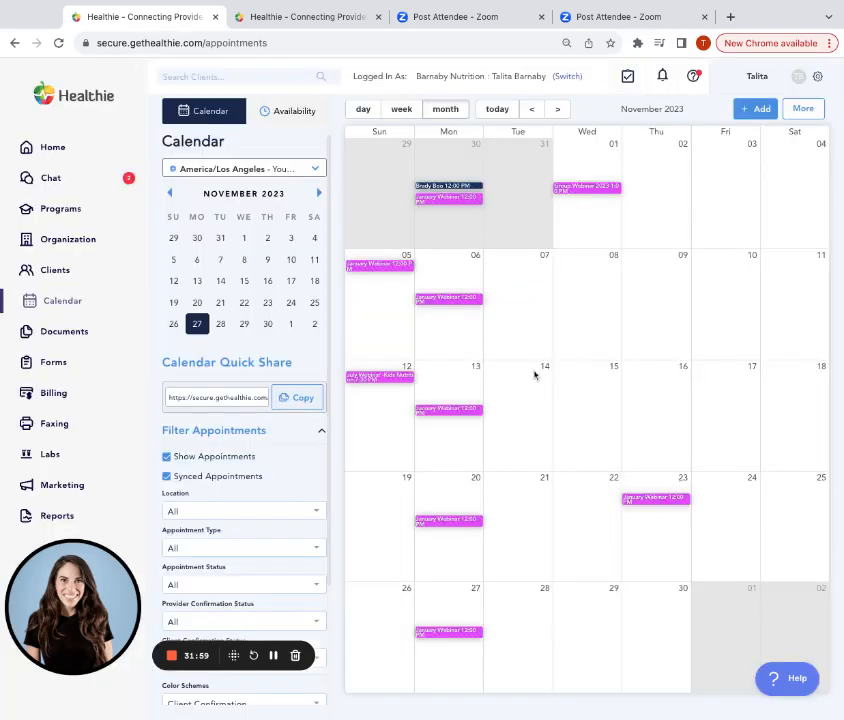
Step: Review the November 1 group webinar's session details and client list, and compare the session with the live booking page
click(603, 188)
drag(604, 286, 636, 285)
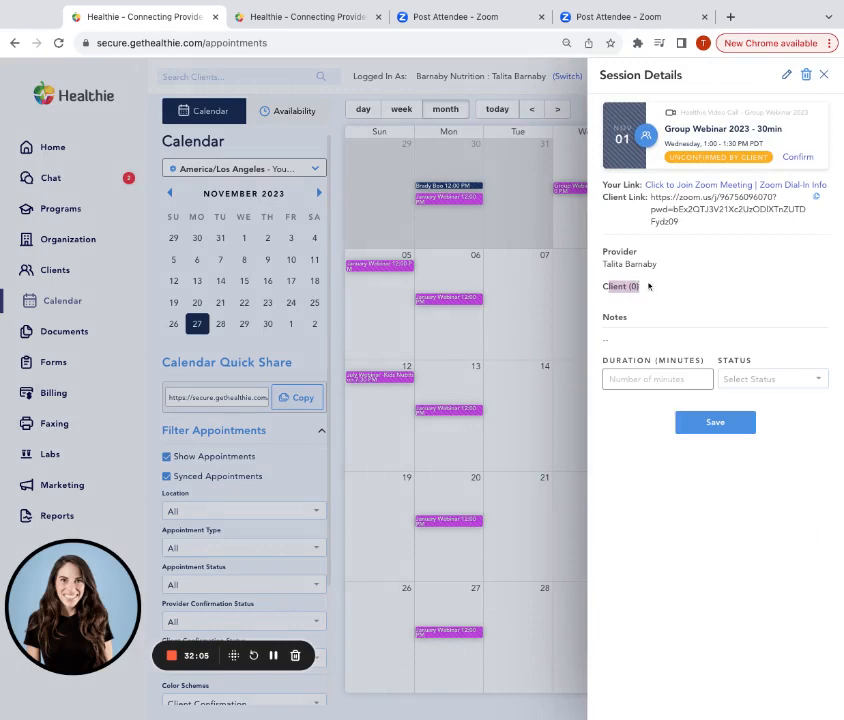
click(636, 287)
click(823, 74)
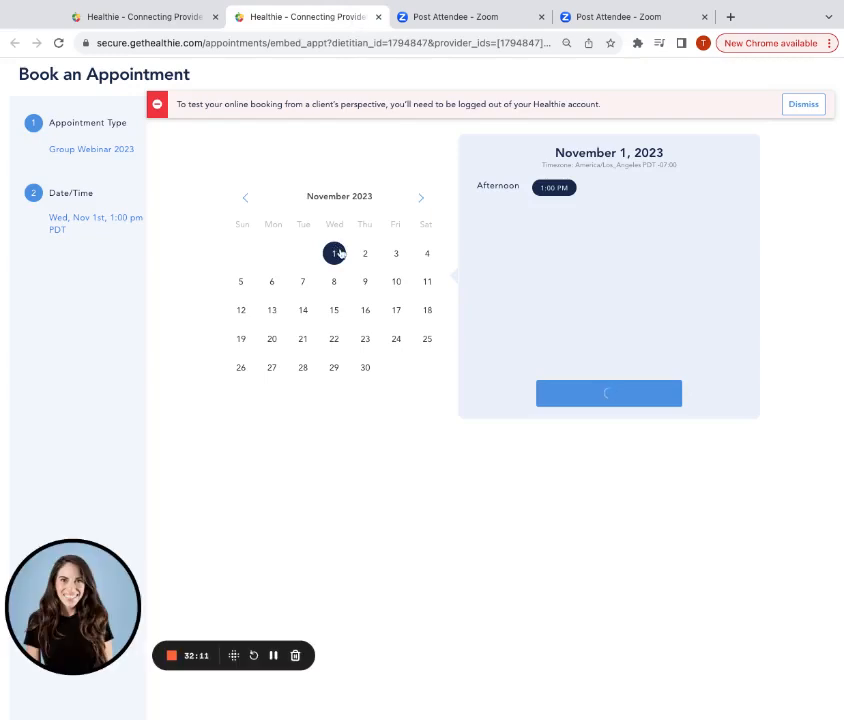
click(112, 17)
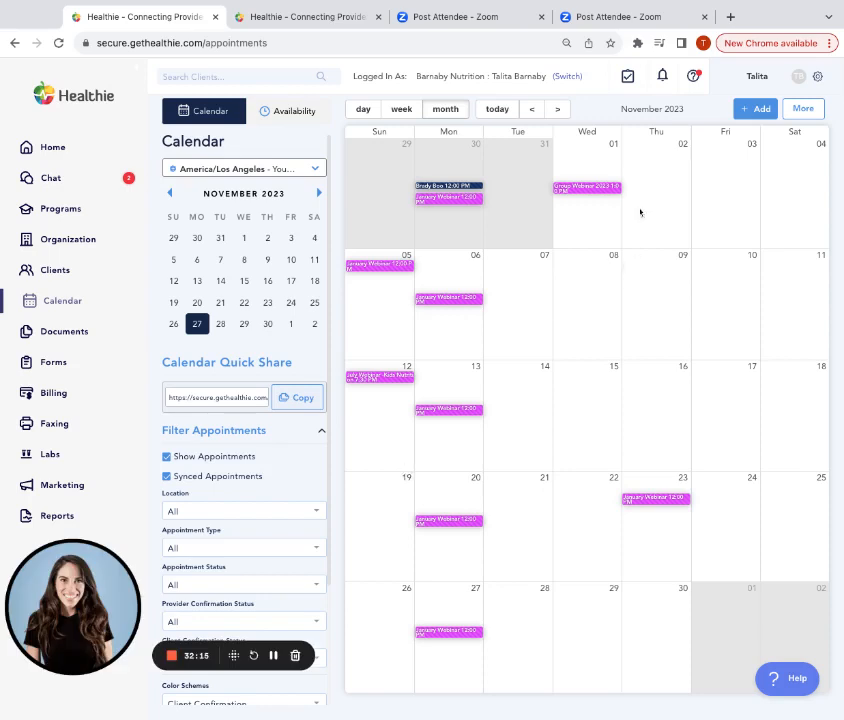
mouse_move(588, 194)
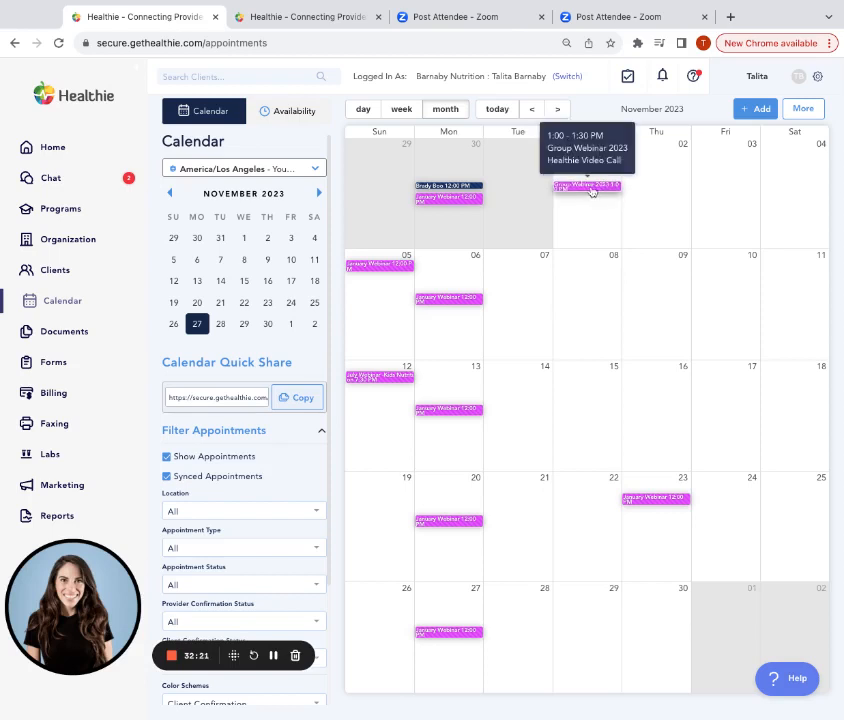
Step: Start a new client package under billing and title it Group Webinar
click(56, 394)
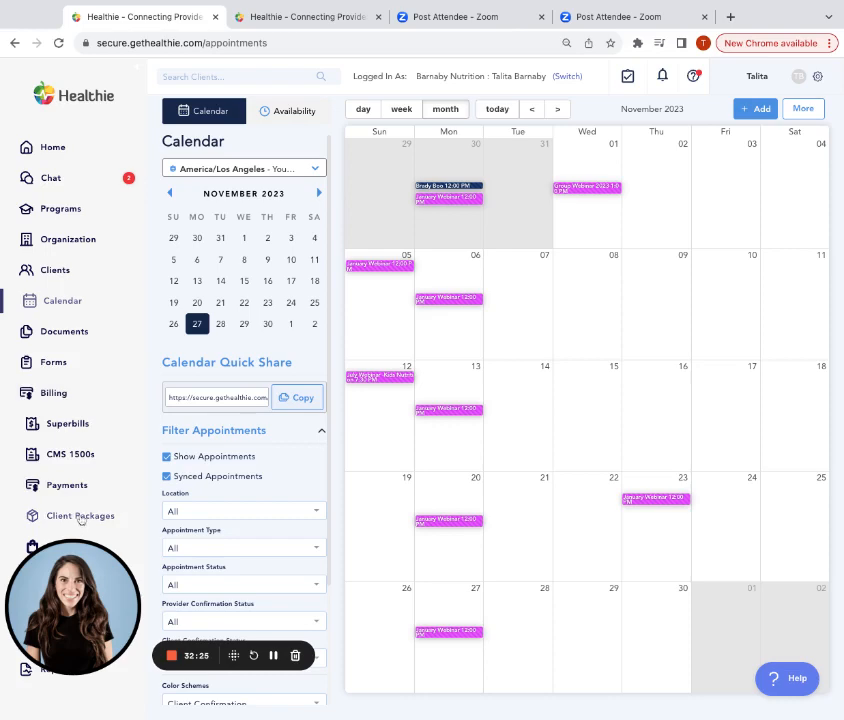
click(80, 516)
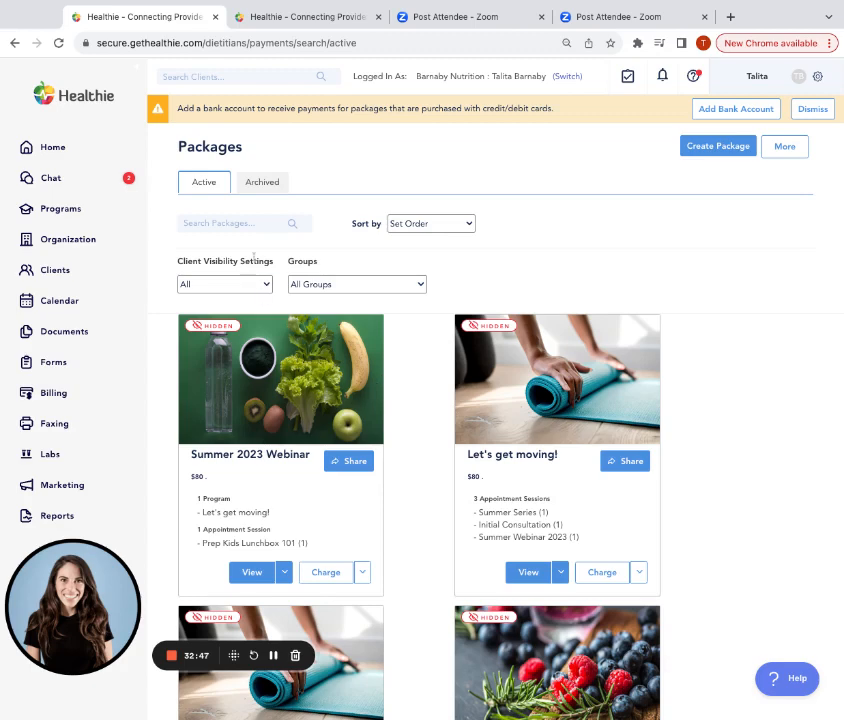
click(704, 151)
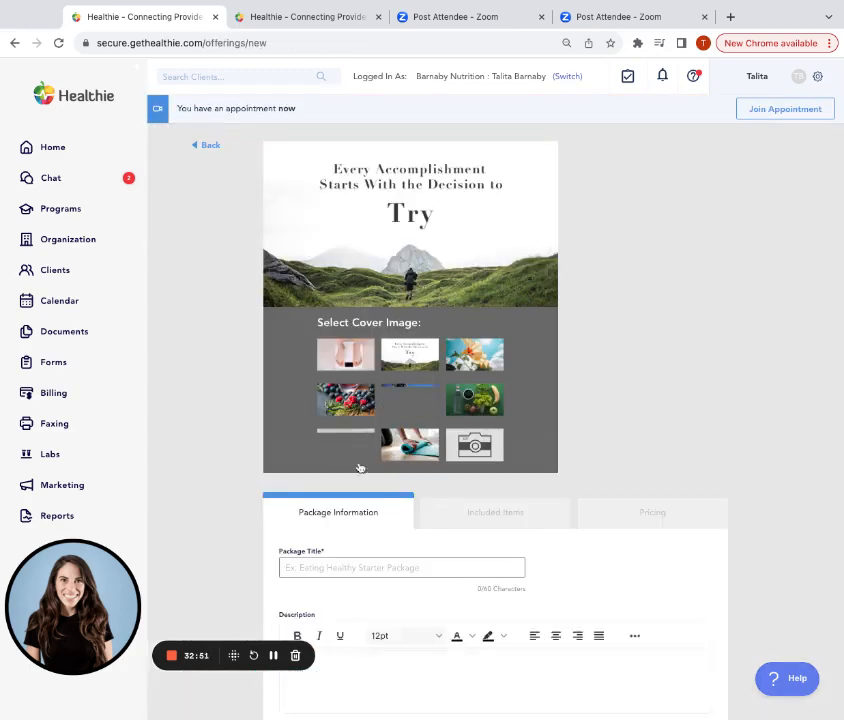
click(356, 566)
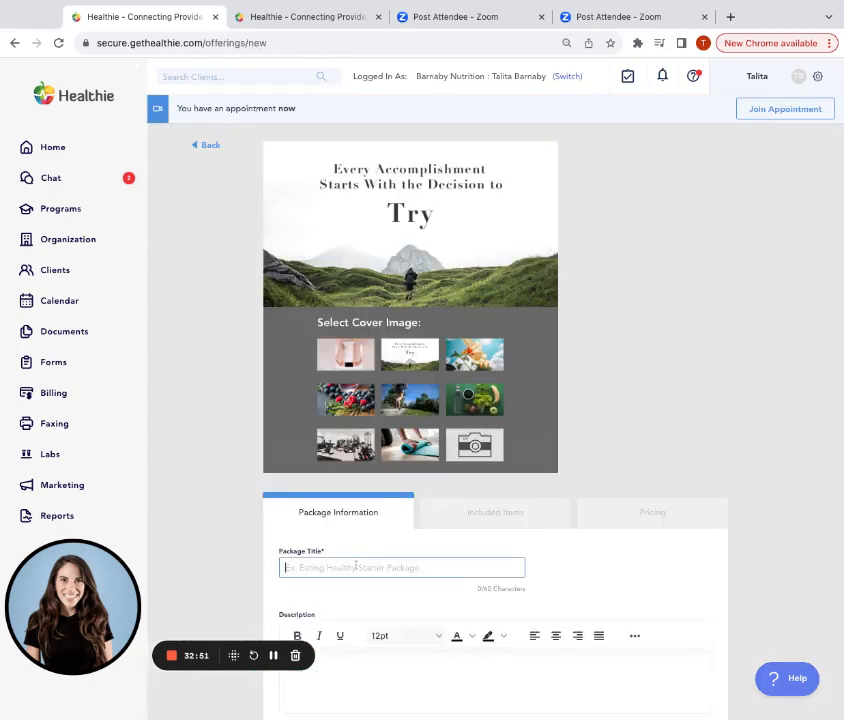
text(Group Web)
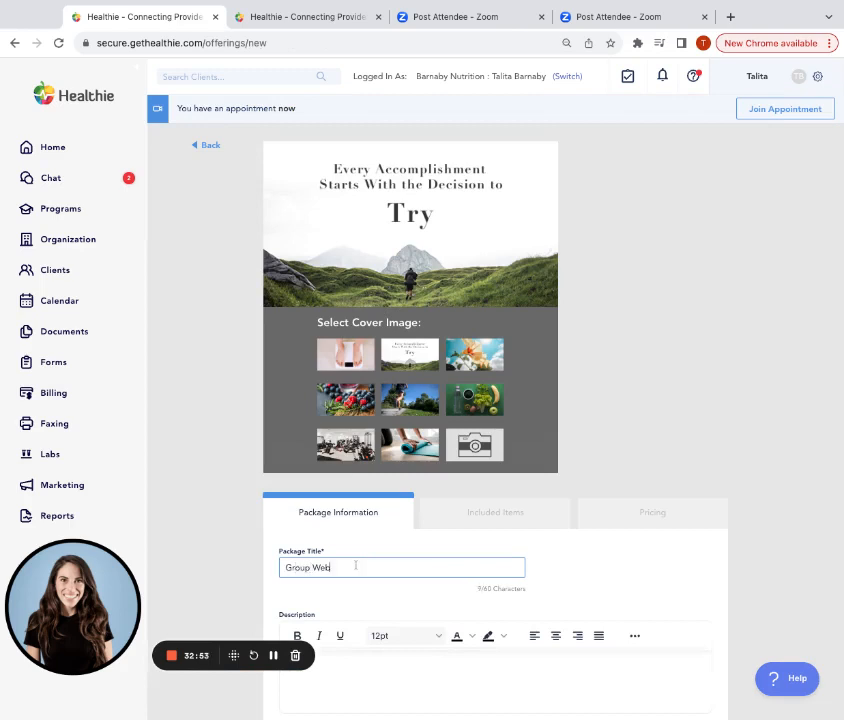
text(inar)
scroll(387, 454, down, 5)
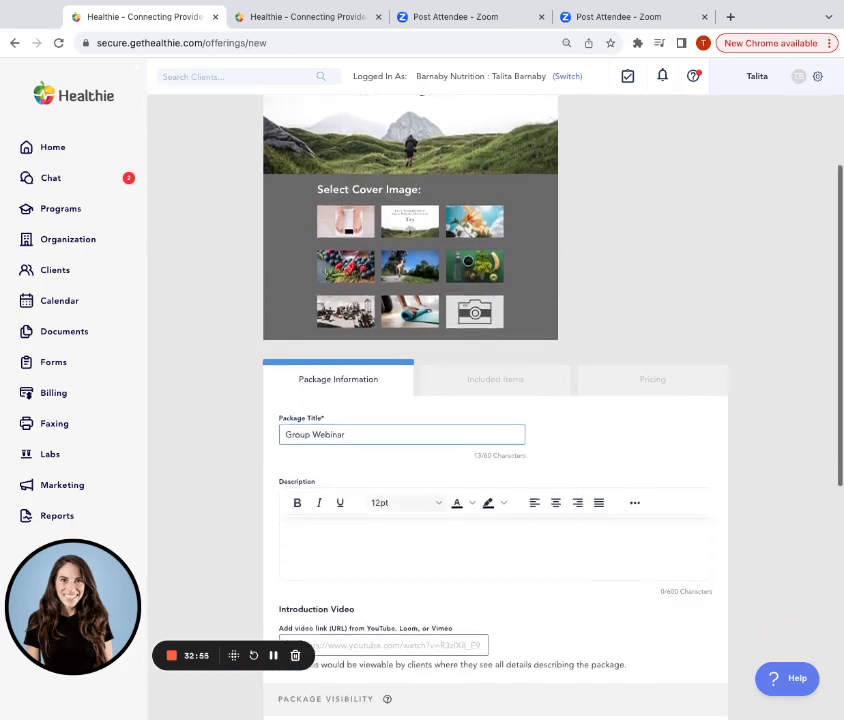
Step: Fill the package description with five placeholder lines, each containing 1
click(387, 454)
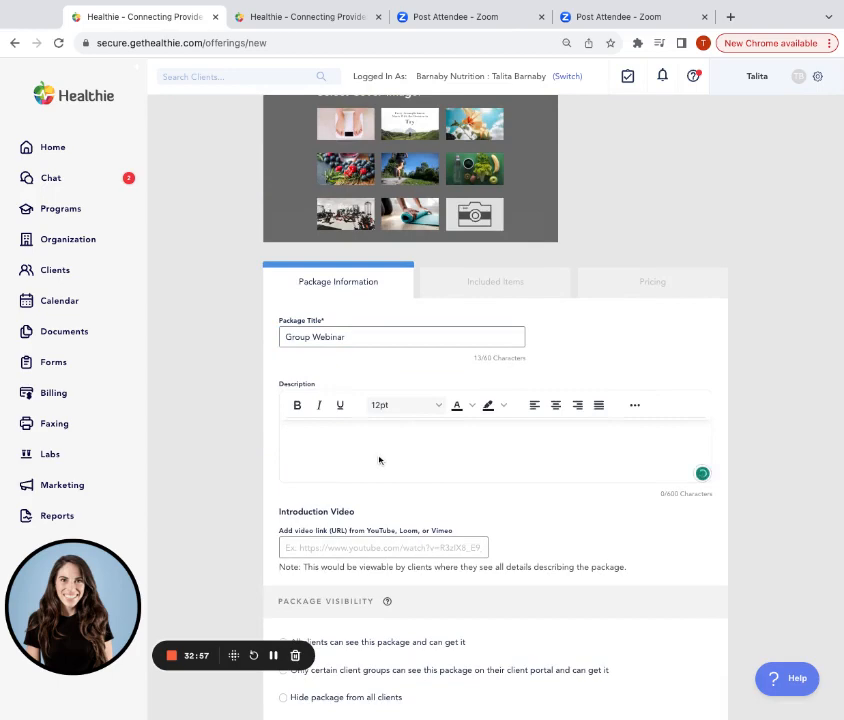
text(1)
key(Return)
text(1)
key(Return)
text(1)
key(Return)
text(1)
key(Return)
text(1)
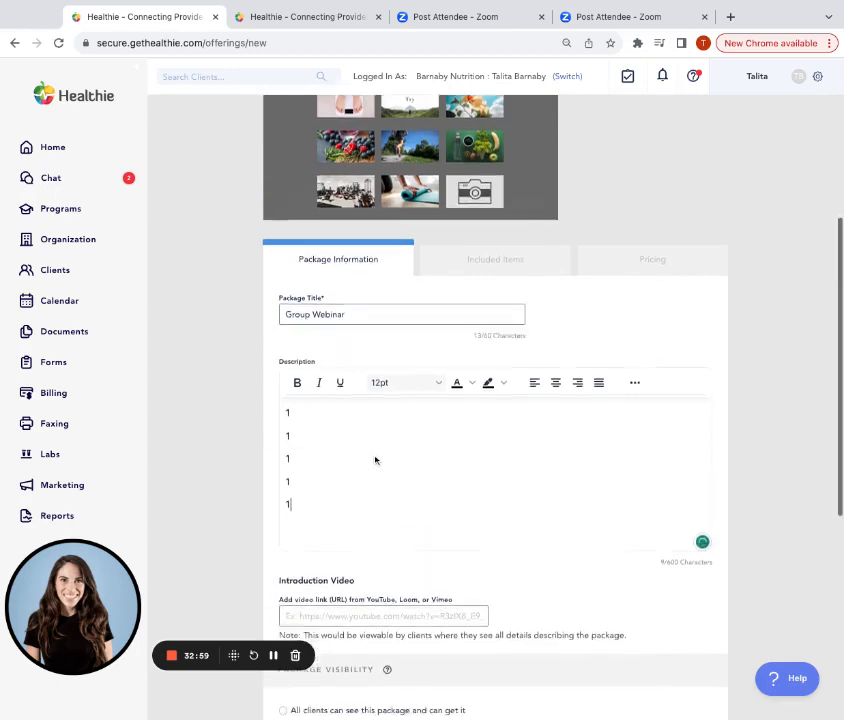
scroll(375, 460, down, 5)
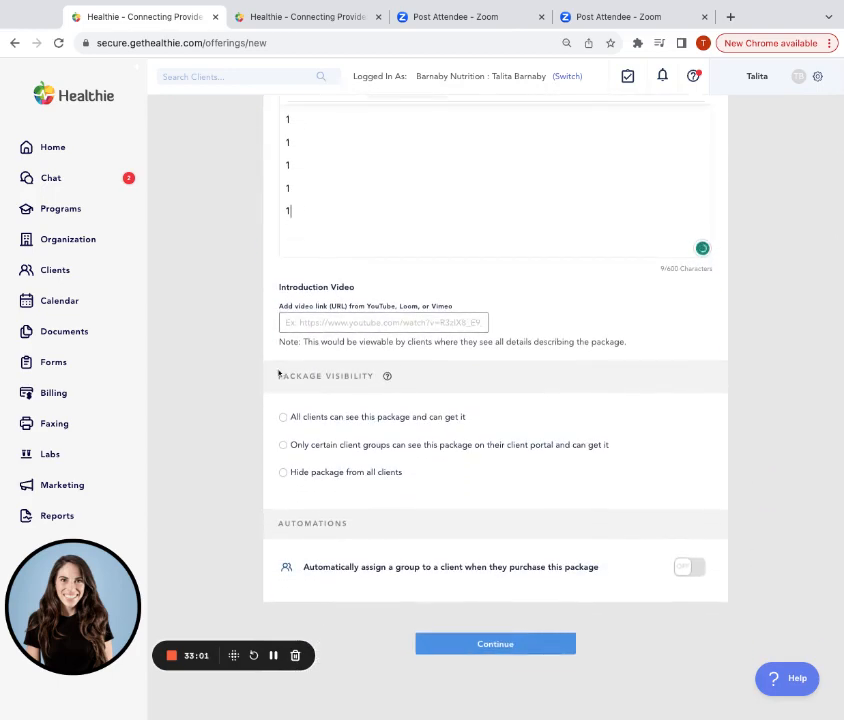
Step: Set the package visibility so that all clients can see the package and get it
drag(274, 376, 475, 376)
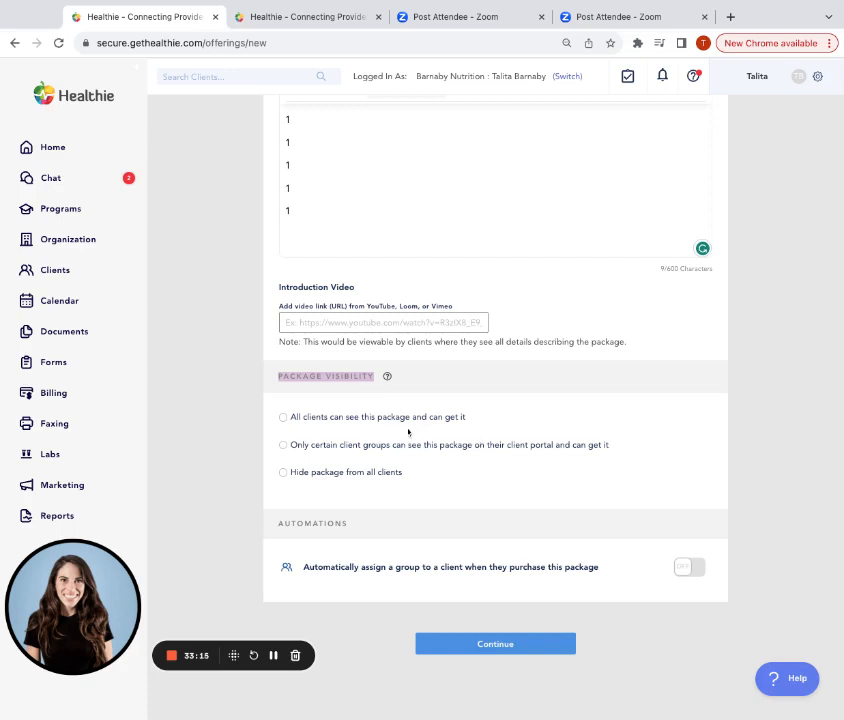
click(335, 418)
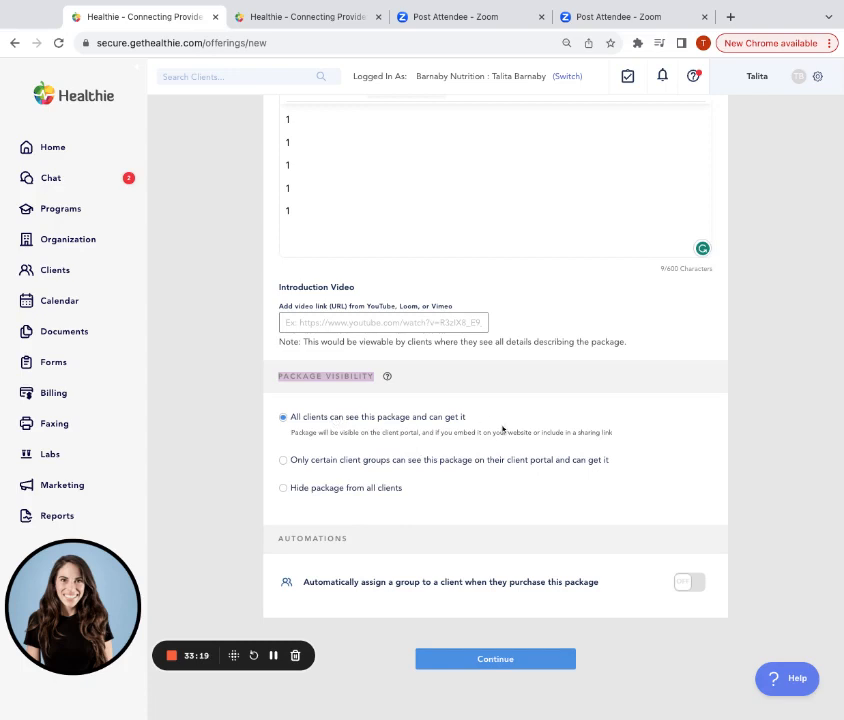
drag(290, 551, 575, 588)
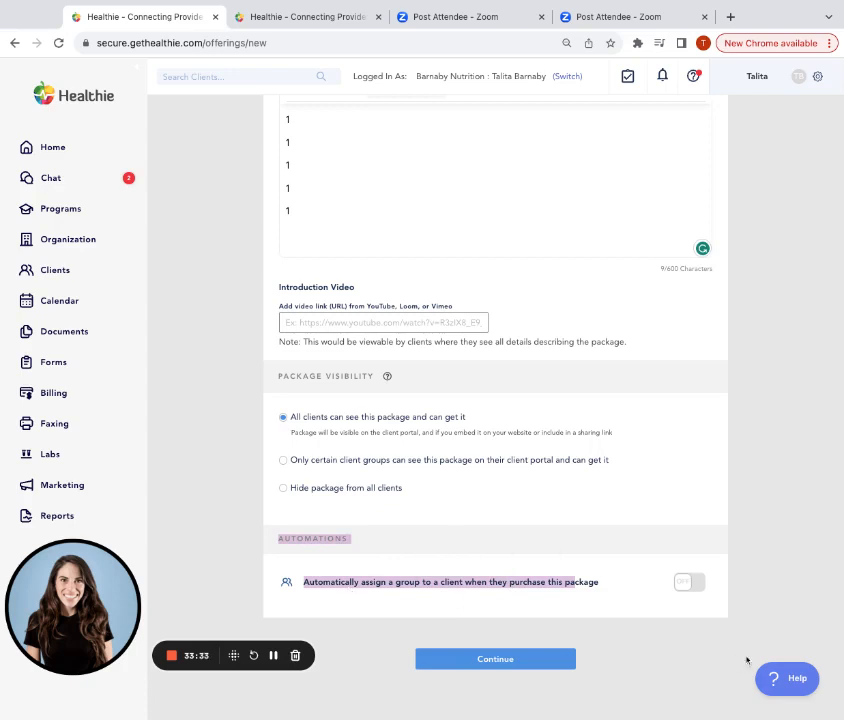
click(690, 583)
scroll(440, 570, down, 2)
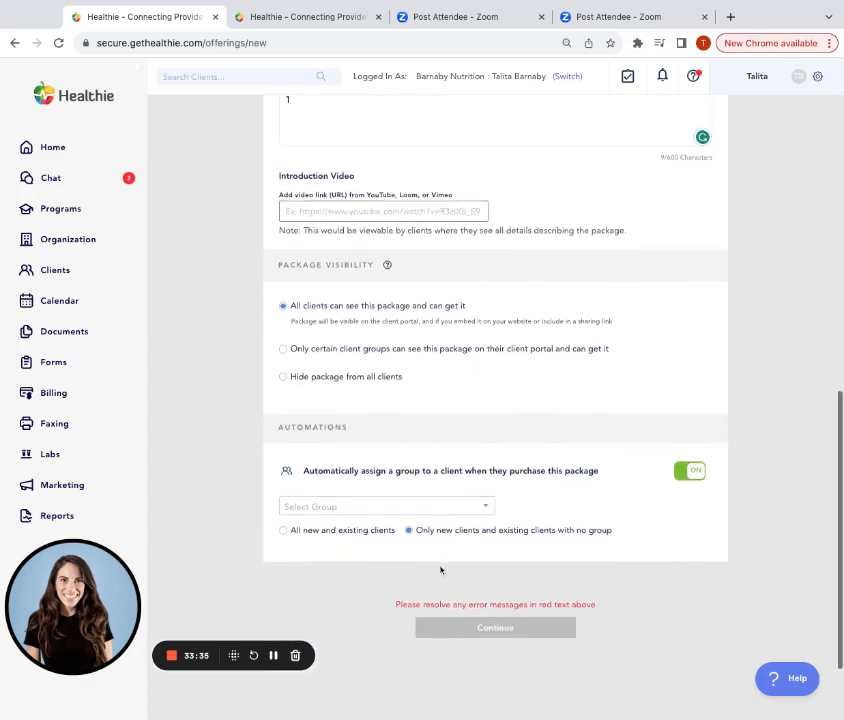
click(418, 501)
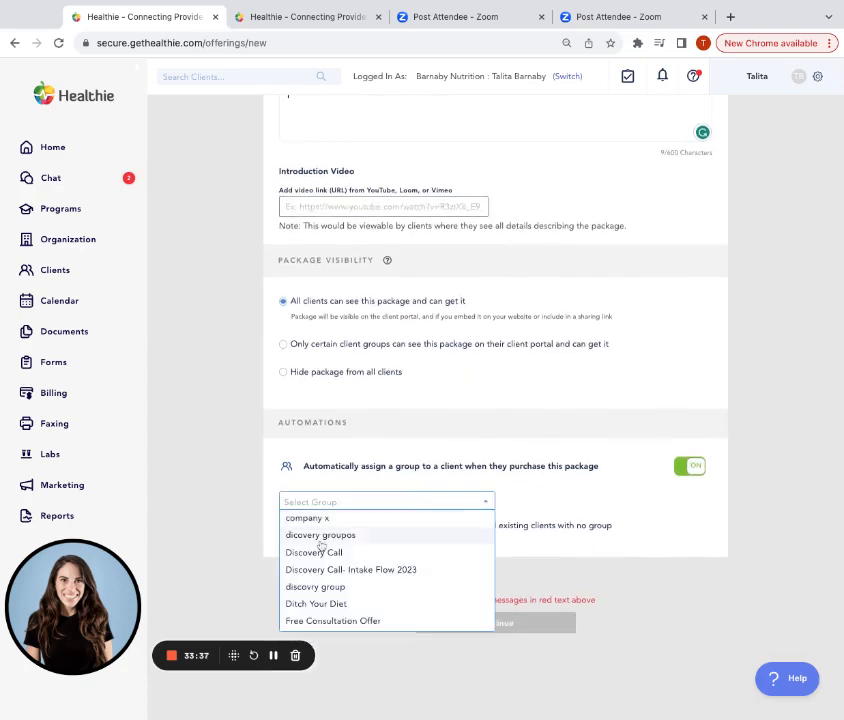
click(274, 656)
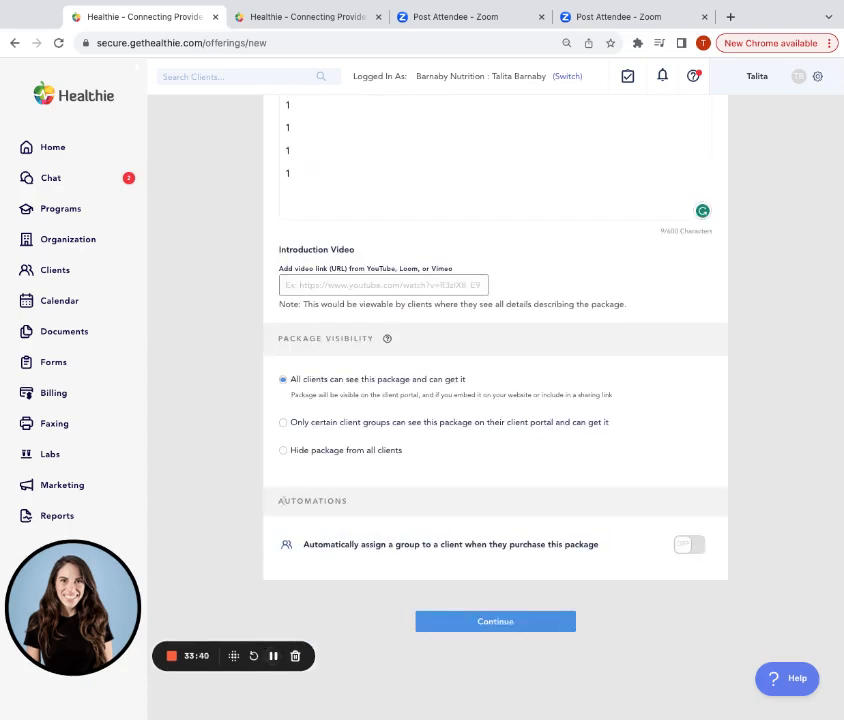
Step: Enable the automation that assigns a group to a client when they purchase this package
drag(284, 501, 350, 502)
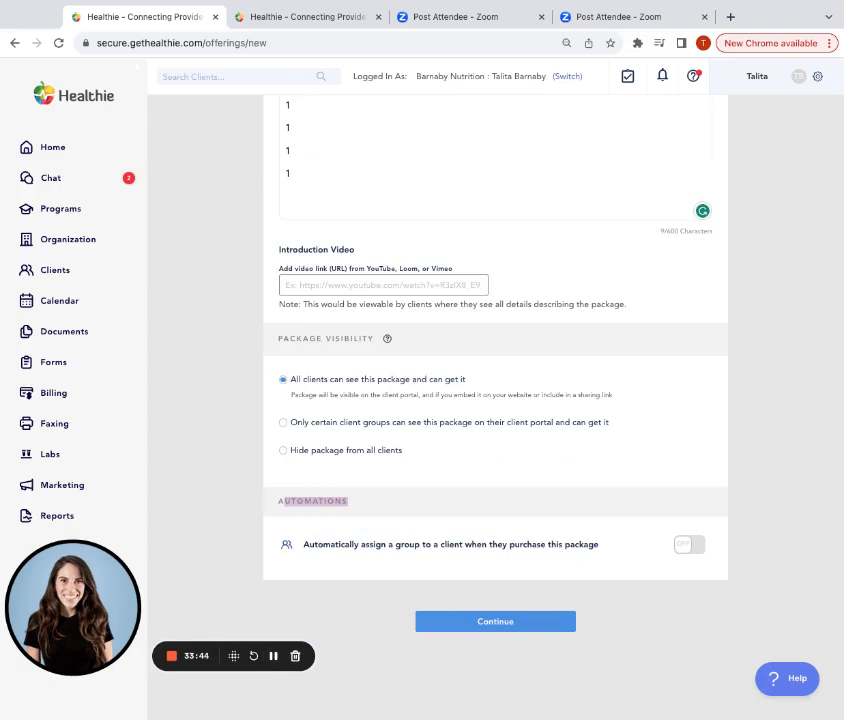
drag(303, 544, 600, 544)
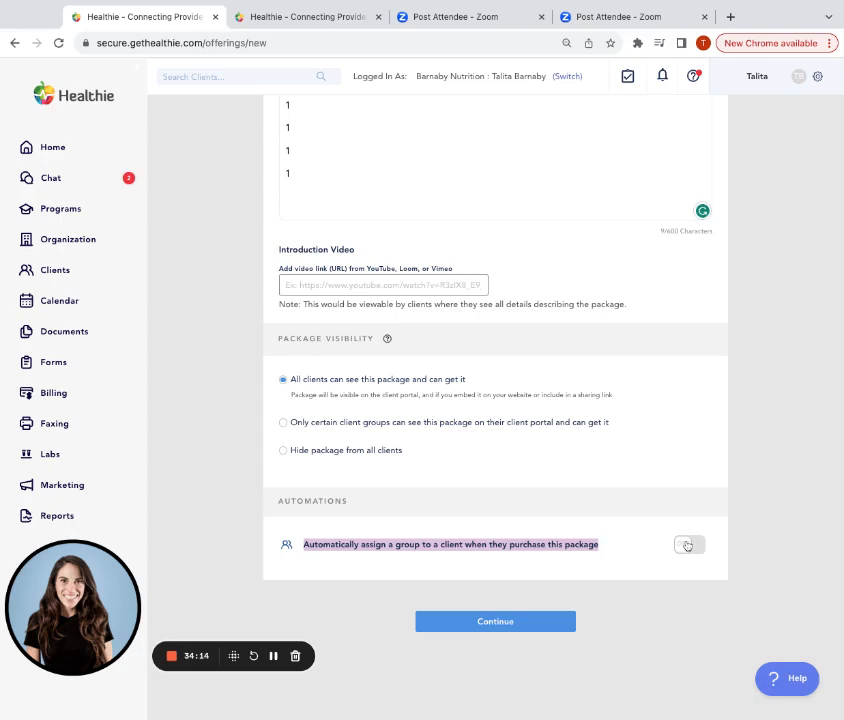
scroll(687, 545, up, 2)
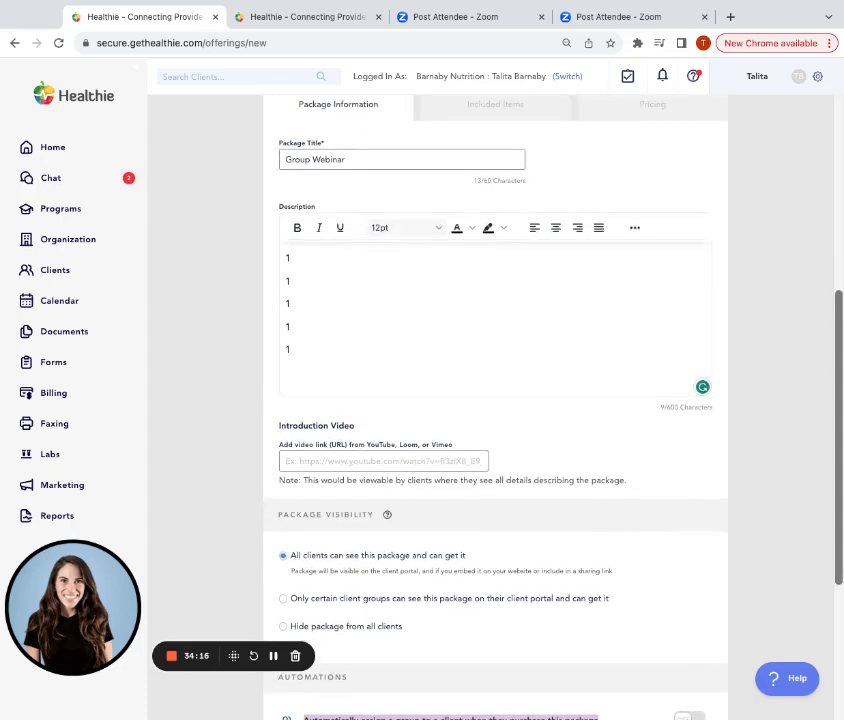
scroll(689, 592, down, 2)
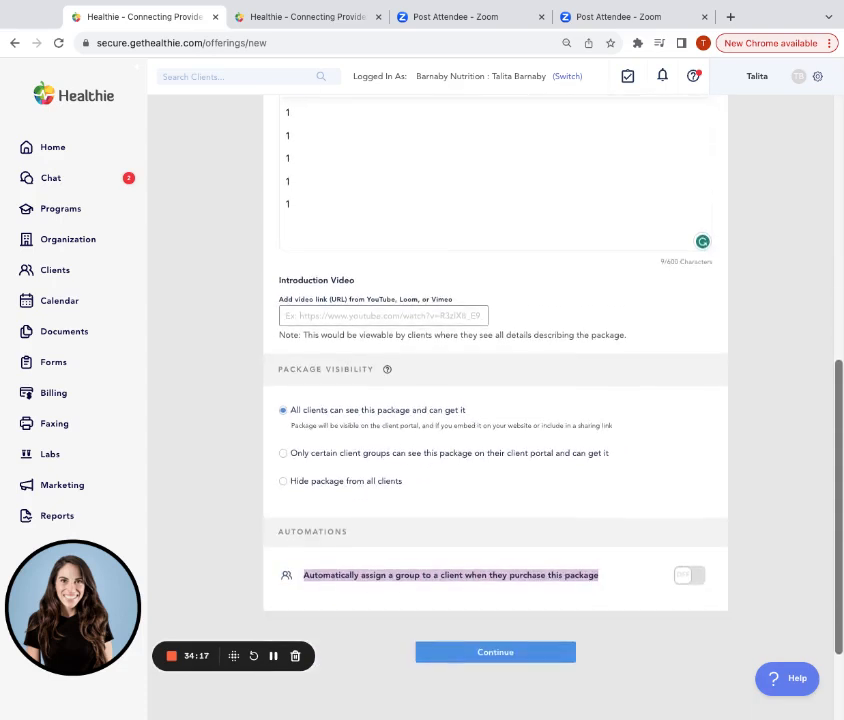
click(688, 582)
scroll(688, 588, up, 3)
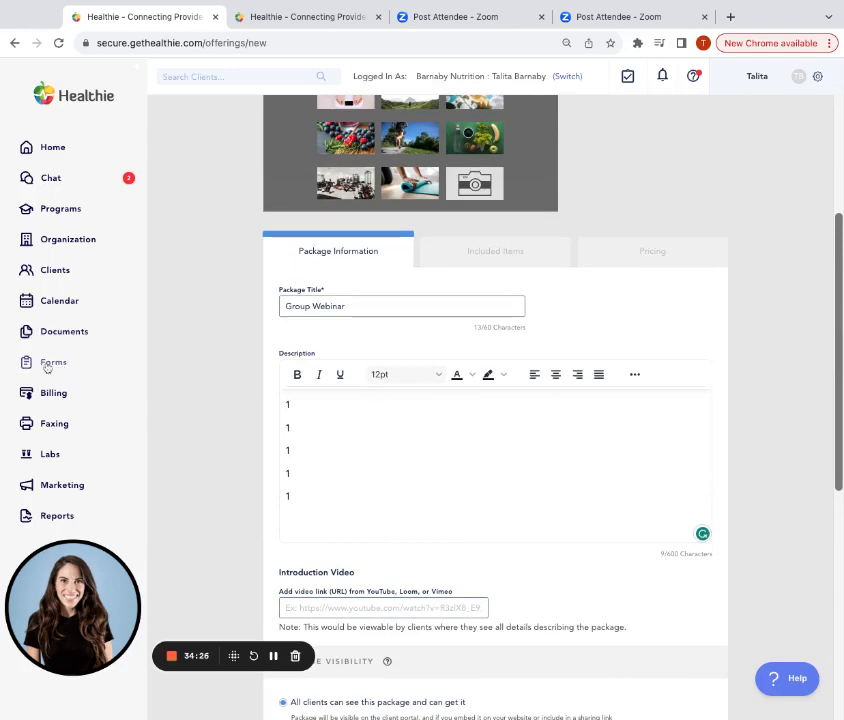
scroll(486, 426, down, 3)
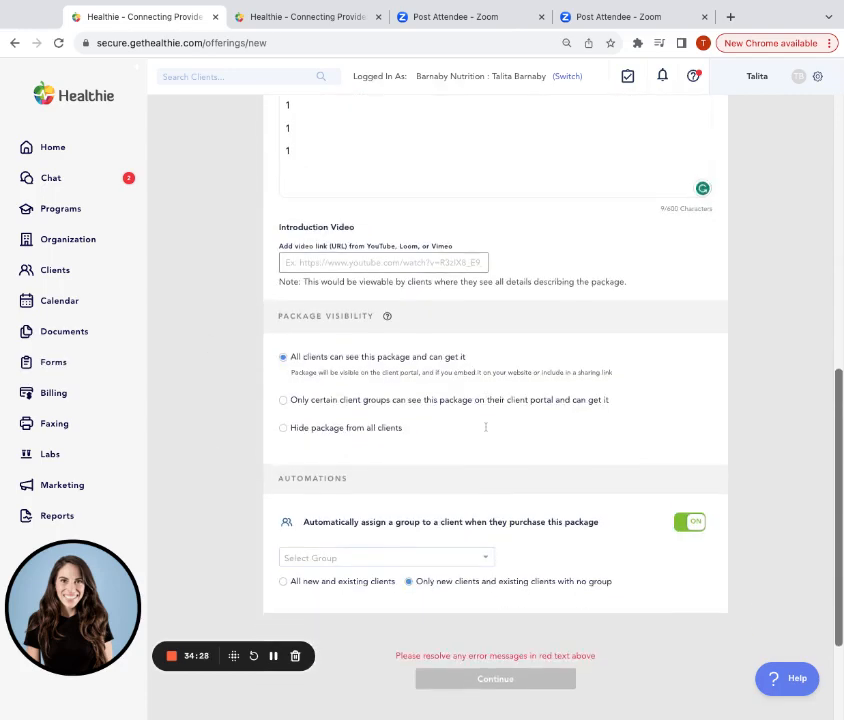
Step: Choose discovry group as the automatically assigned group and continue to the package's included items
click(447, 558)
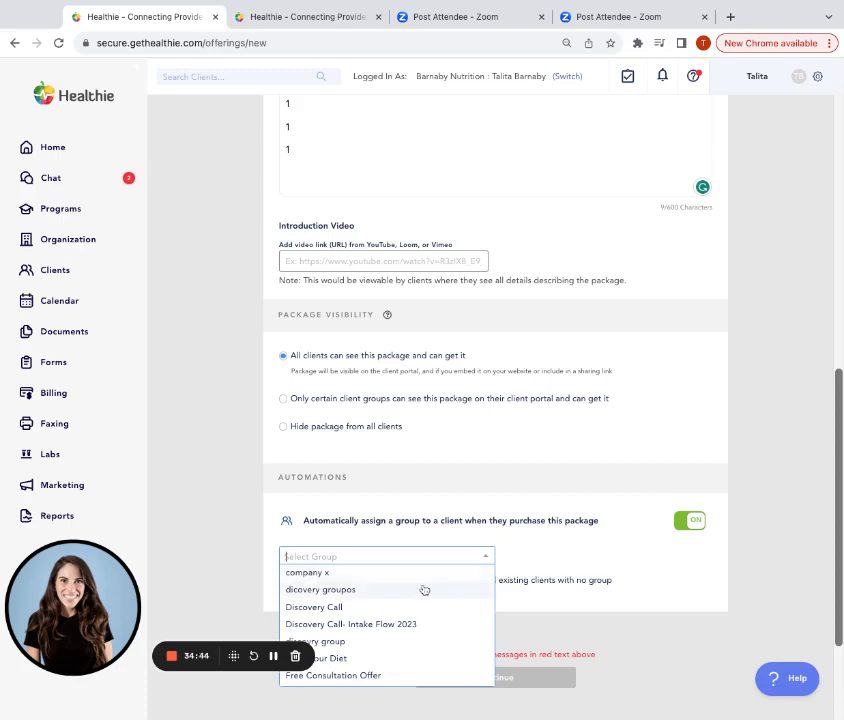
scroll(424, 590, down, 3)
scroll(424, 590, down, 3)
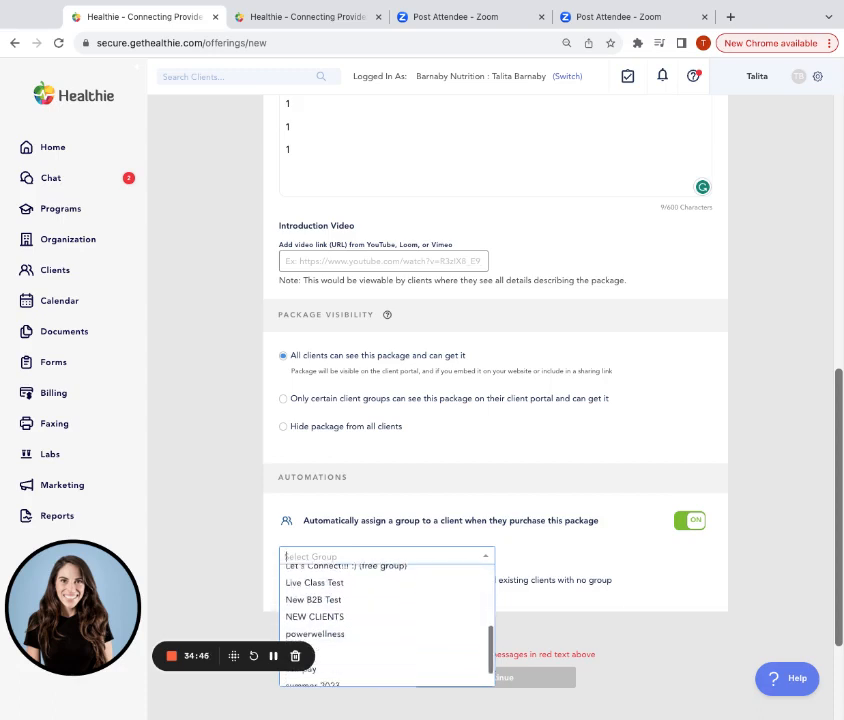
scroll(424, 590, up, 1)
scroll(424, 590, down, 5)
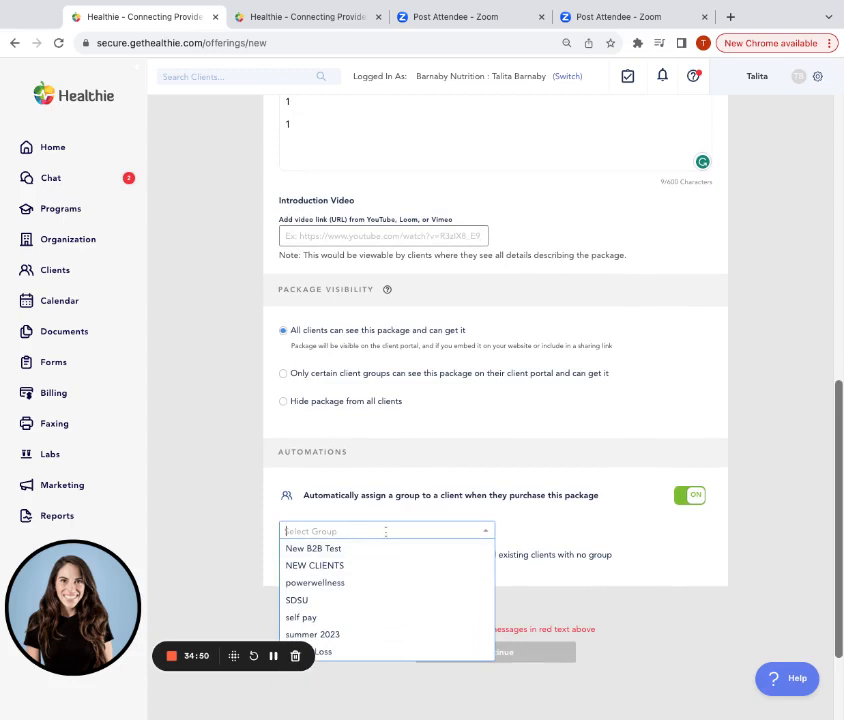
scroll(386, 532, up, 1)
scroll(369, 630, up, 5)
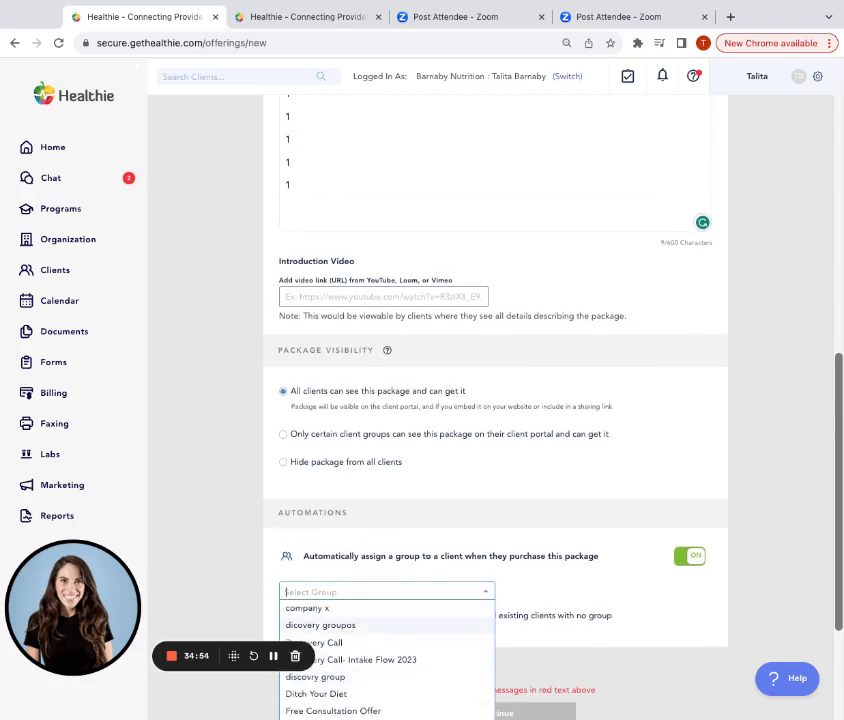
click(362, 678)
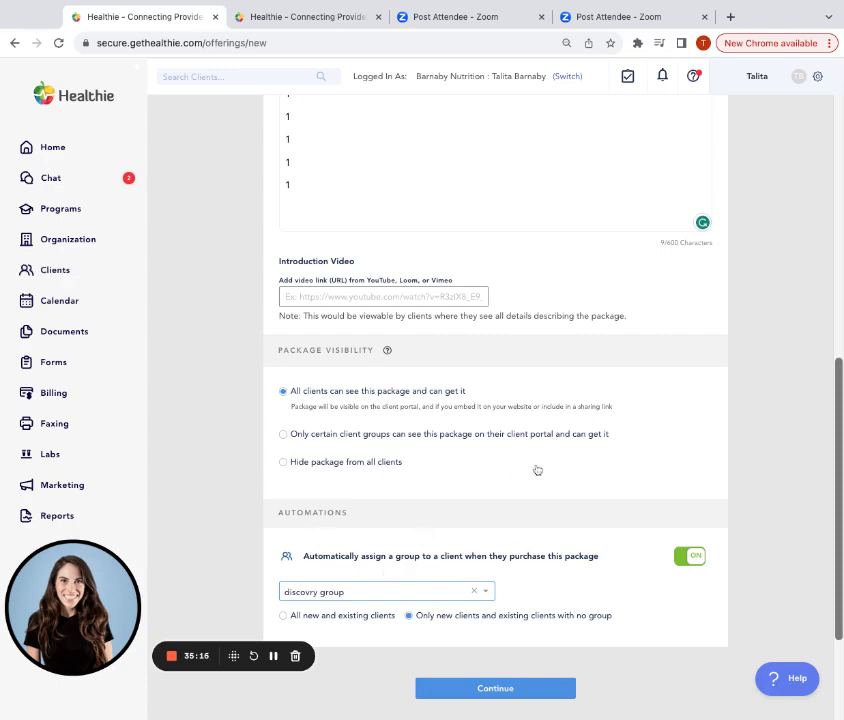
click(476, 692)
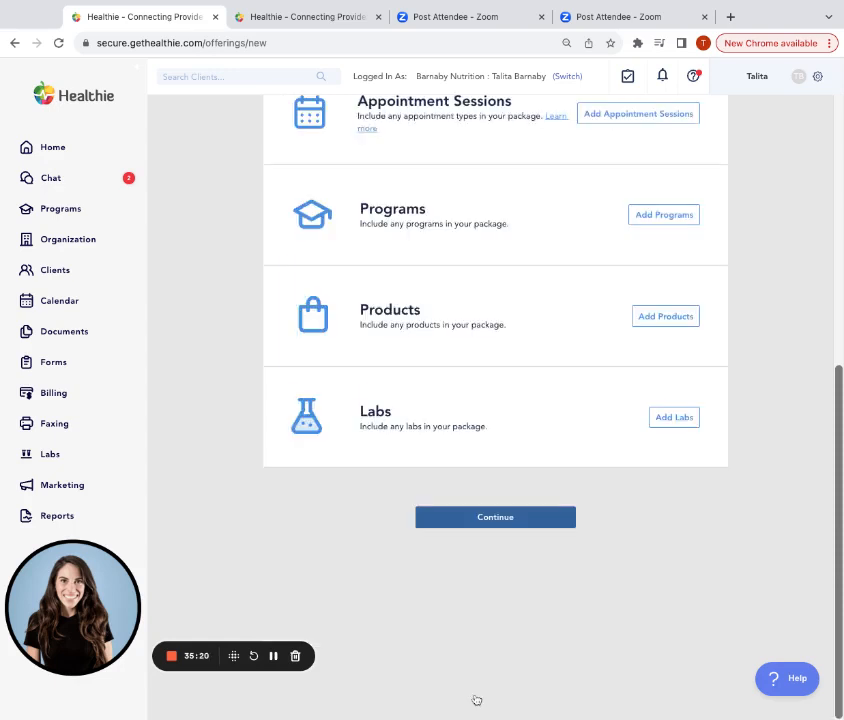
Step: Add appointment sessions to the package, including 1 Group Webinar 2023 session with its renewal disabled
scroll(443, 438, up, 3)
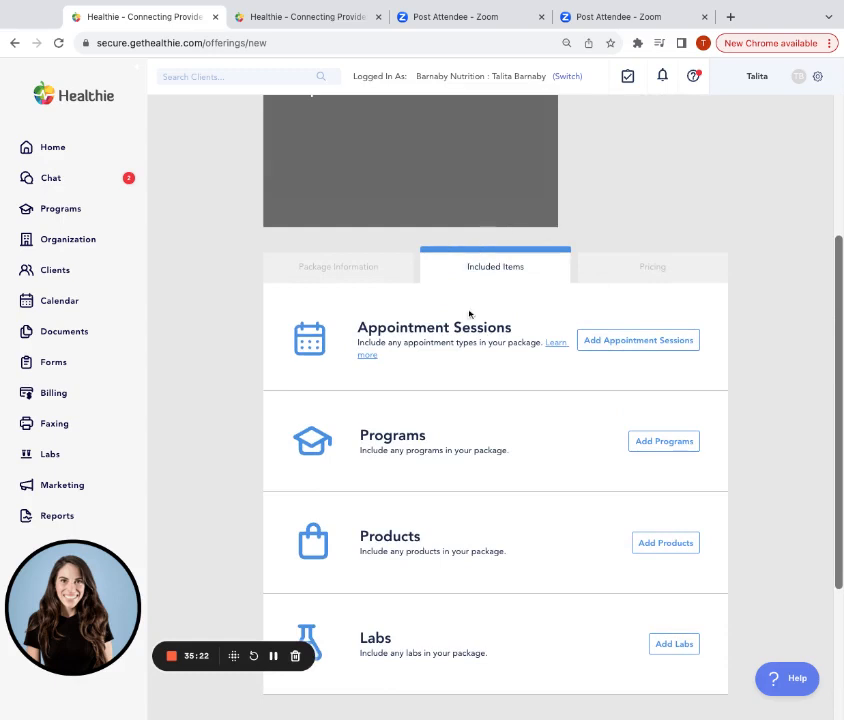
click(604, 342)
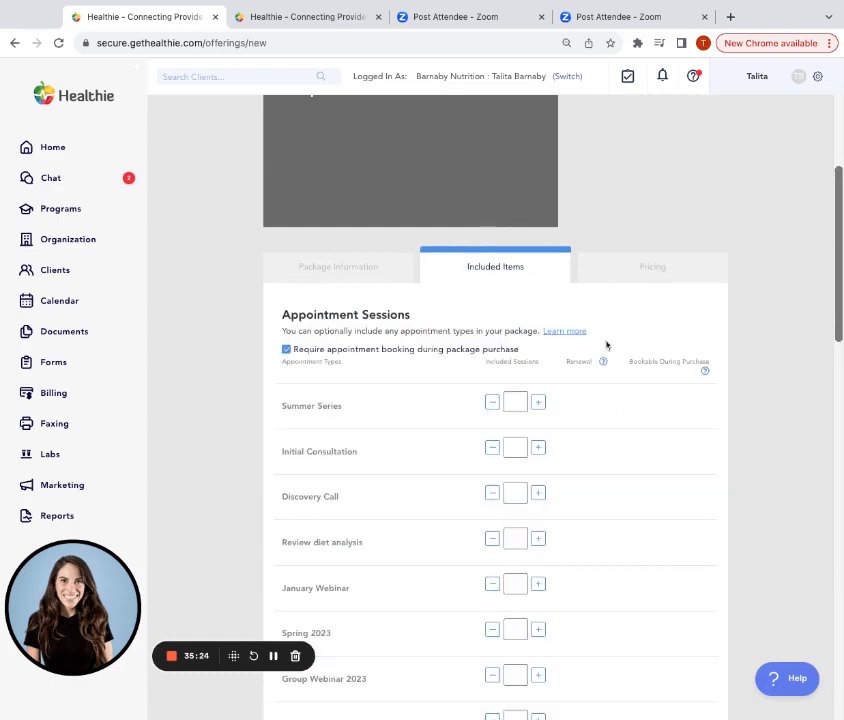
scroll(445, 490, down, 2)
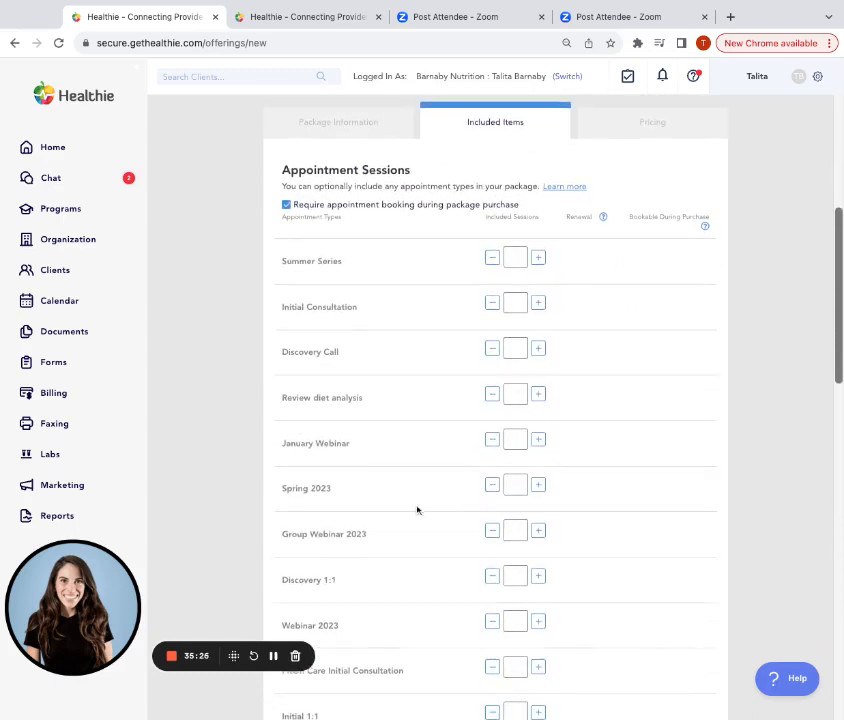
drag(282, 534, 381, 539)
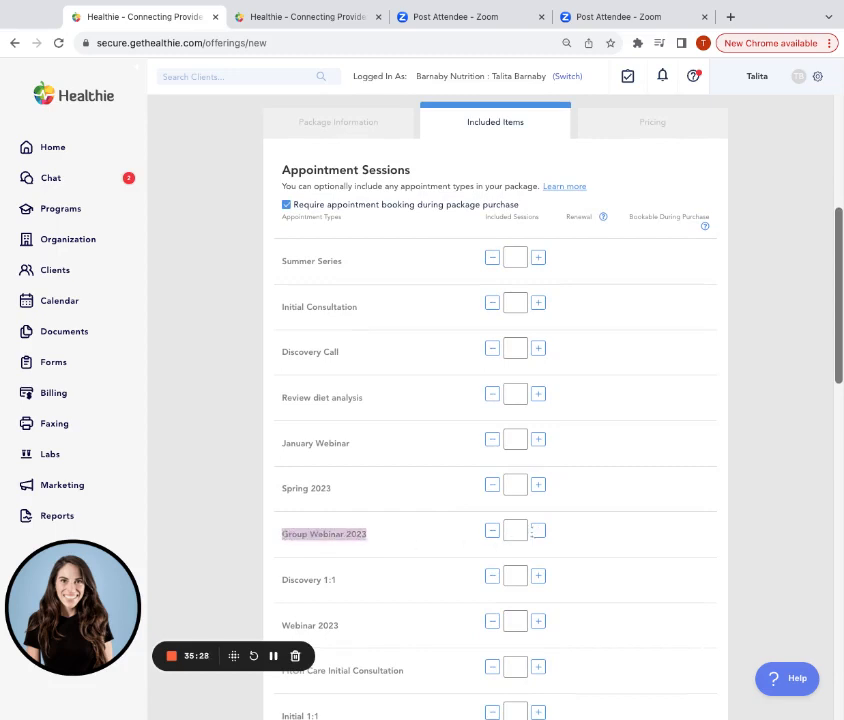
click(538, 531)
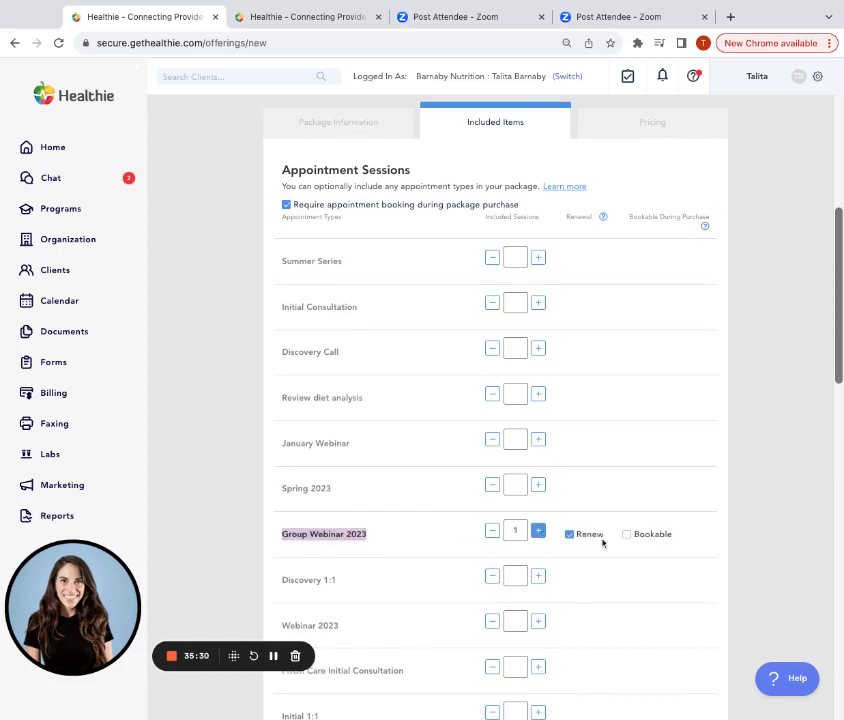
click(581, 538)
click(300, 207)
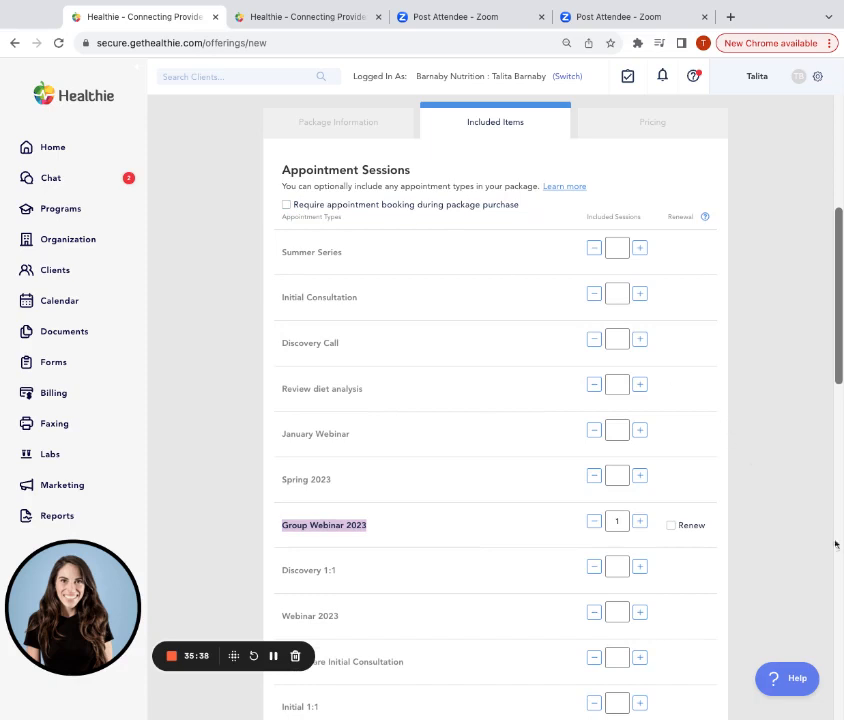
click(276, 657)
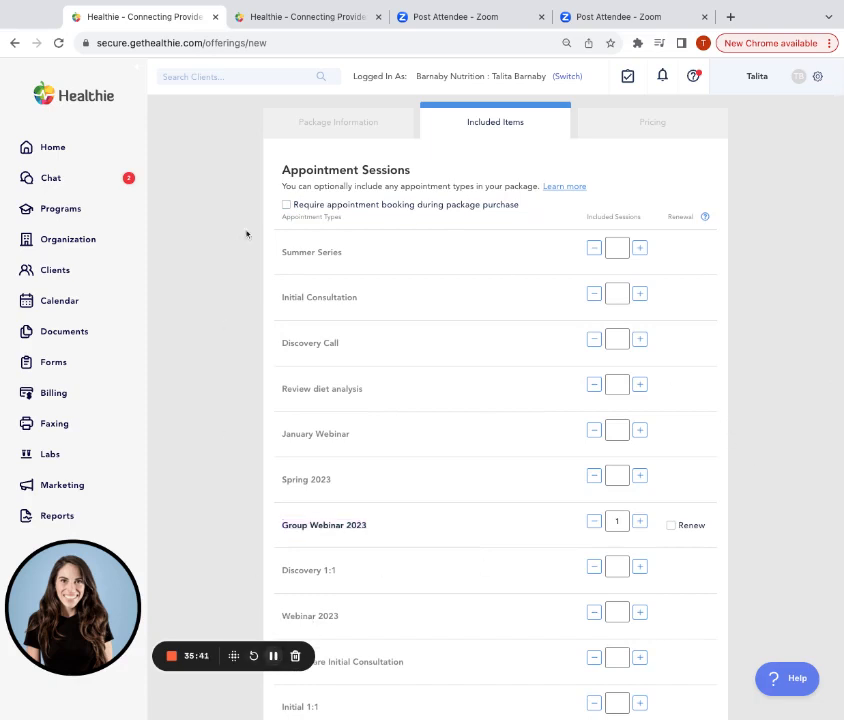
click(325, 206)
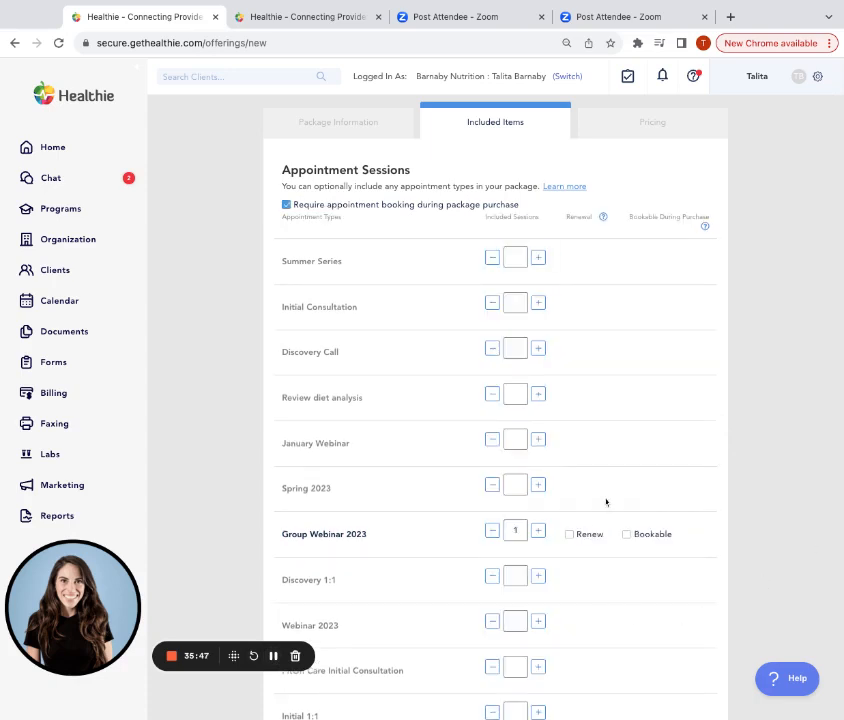
Step: Make the Group Webinar 2023 session bookable during package purchase
click(627, 535)
scroll(734, 484, down, 5)
scroll(734, 484, down, 5)
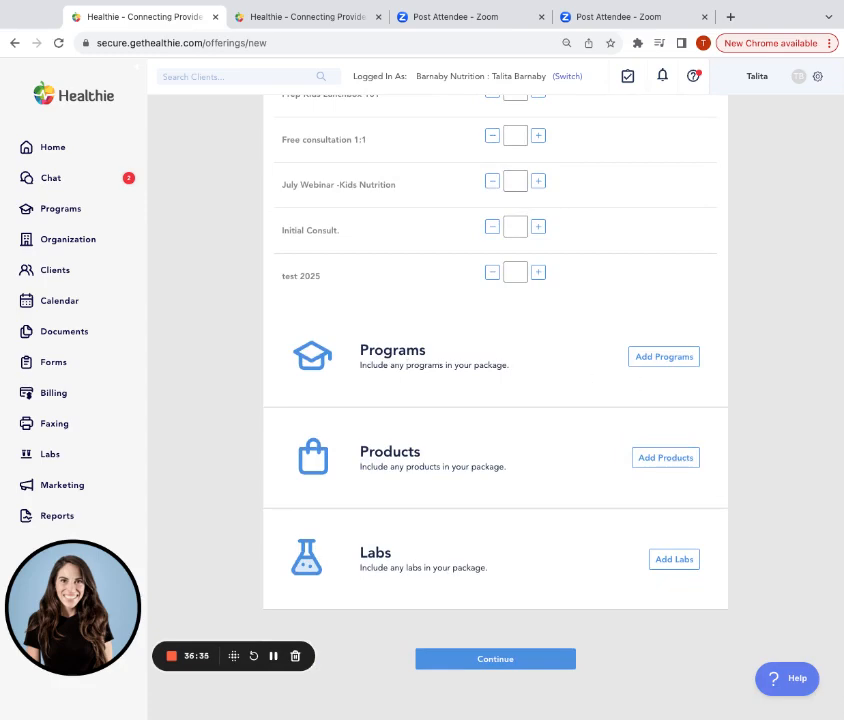
scroll(676, 385, up, 10)
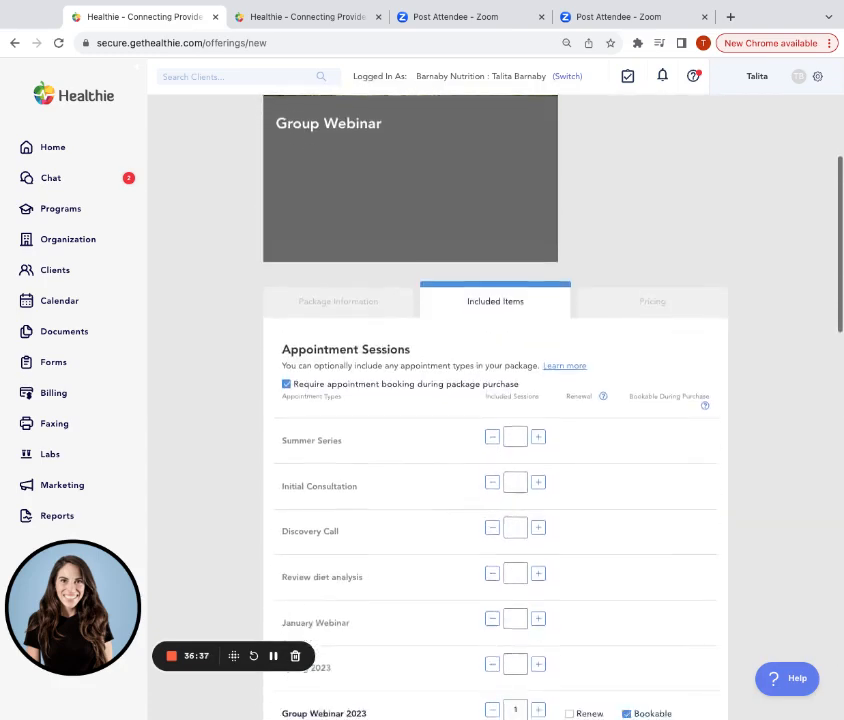
Step: Add the programs section to the package and view the selectable programs without choosing one
scroll(606, 548, down, 9)
scroll(606, 548, down, 1)
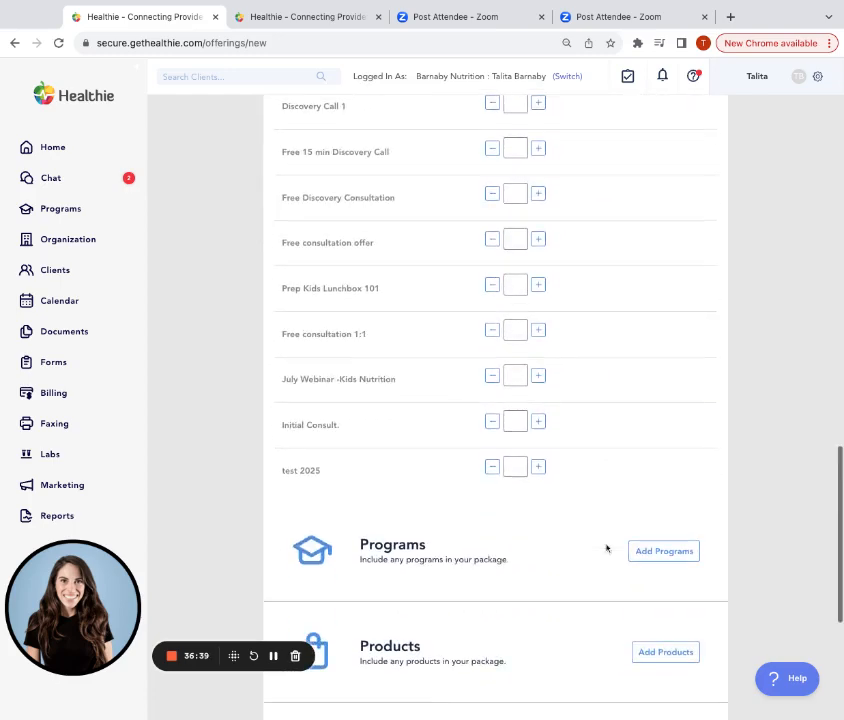
scroll(536, 561, down, 2)
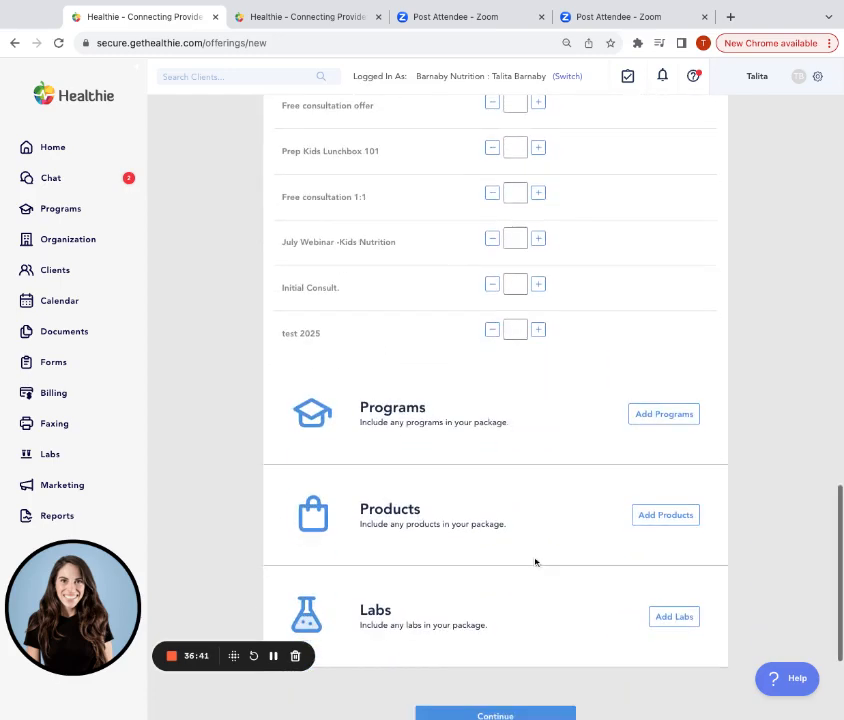
click(664, 423)
click(449, 420)
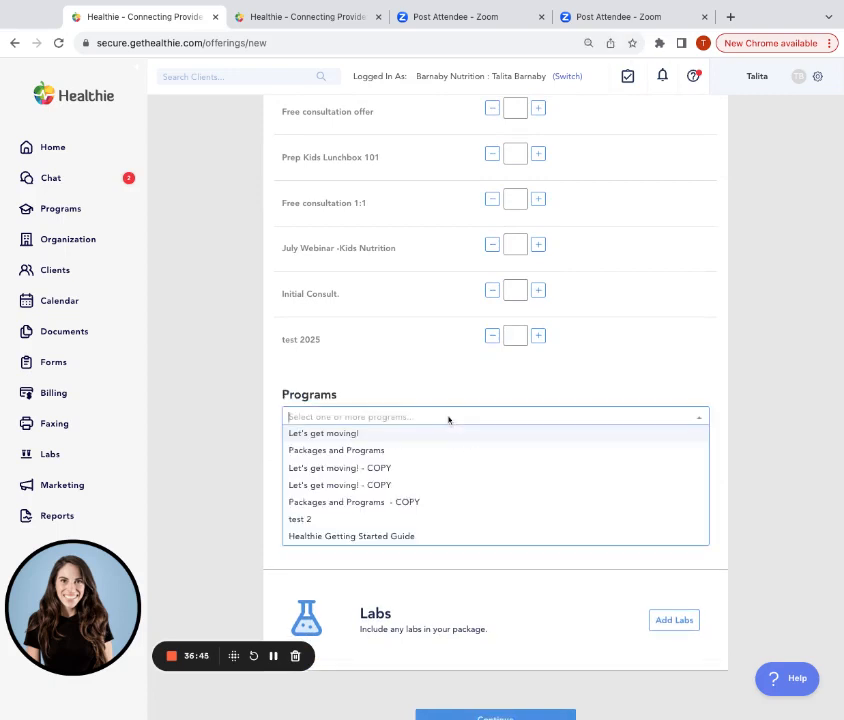
click(585, 393)
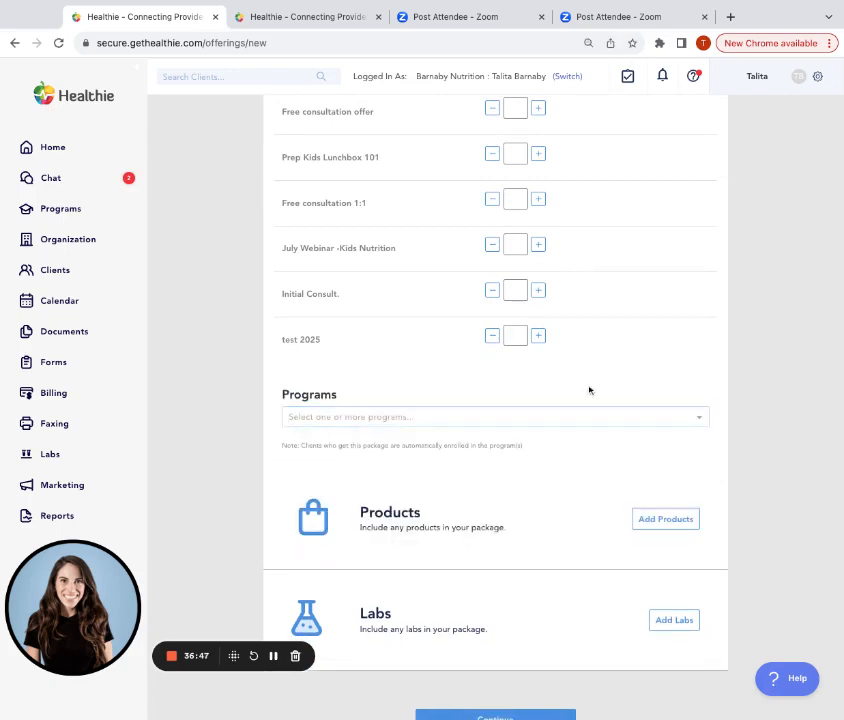
Step: Recheck the included Group Webinar 2023 session and continue to the package's pricing
scroll(589, 390, up, 10)
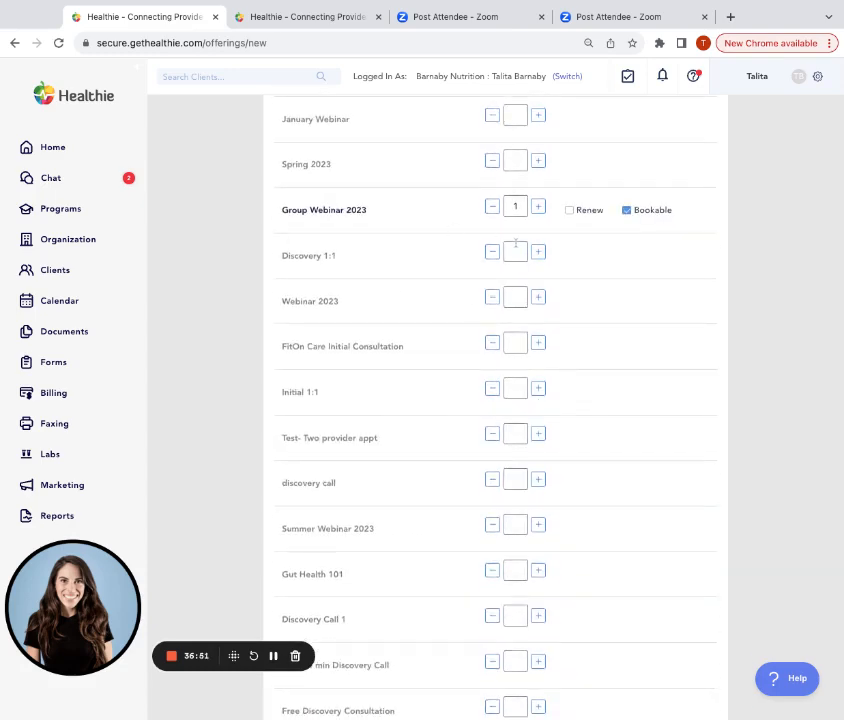
scroll(513, 245, down, 11)
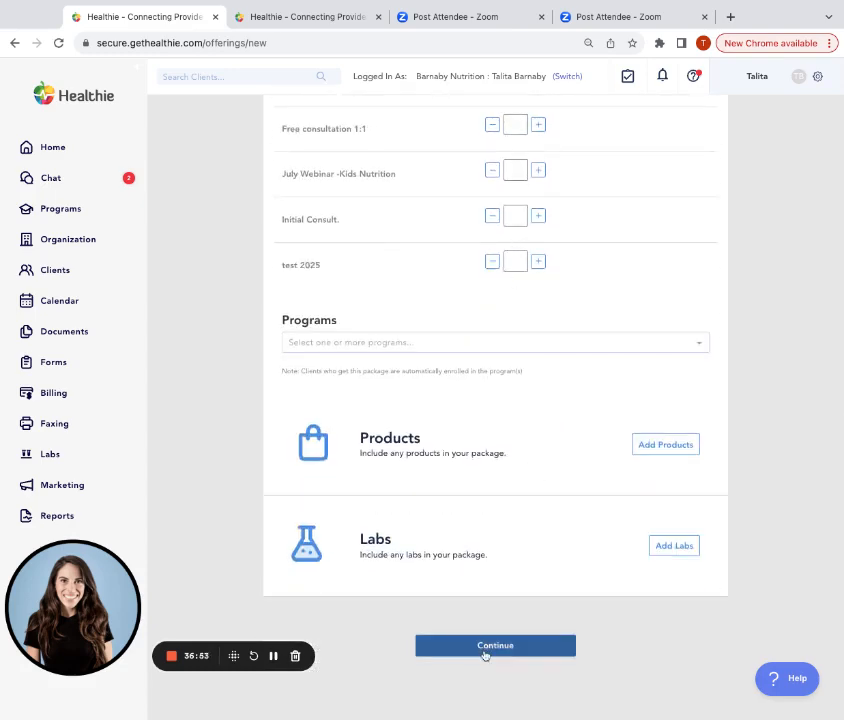
click(485, 650)
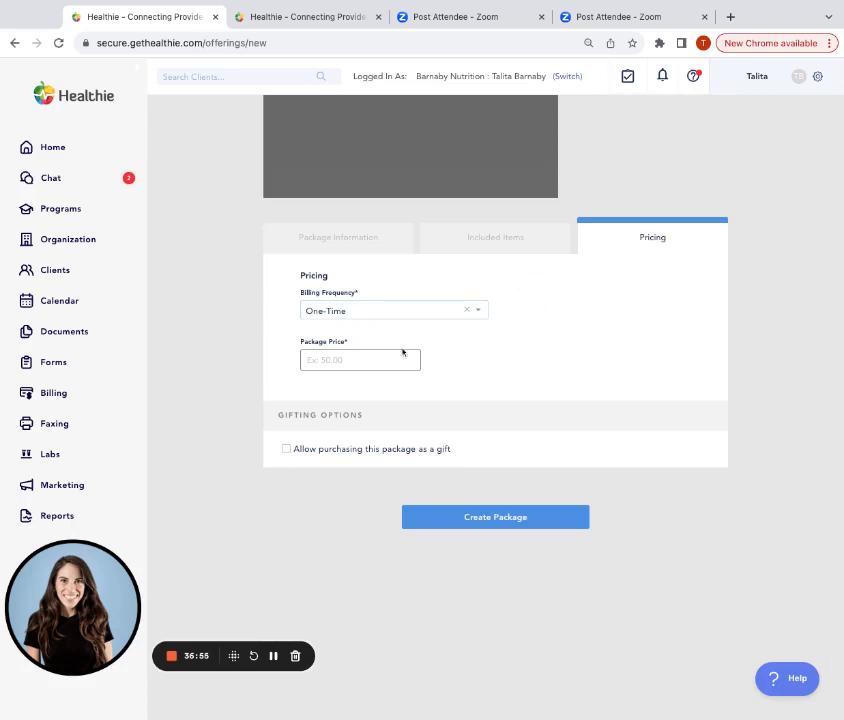
Step: Review the billing frequency options, keep One-Time and set the package price to 80
click(377, 311)
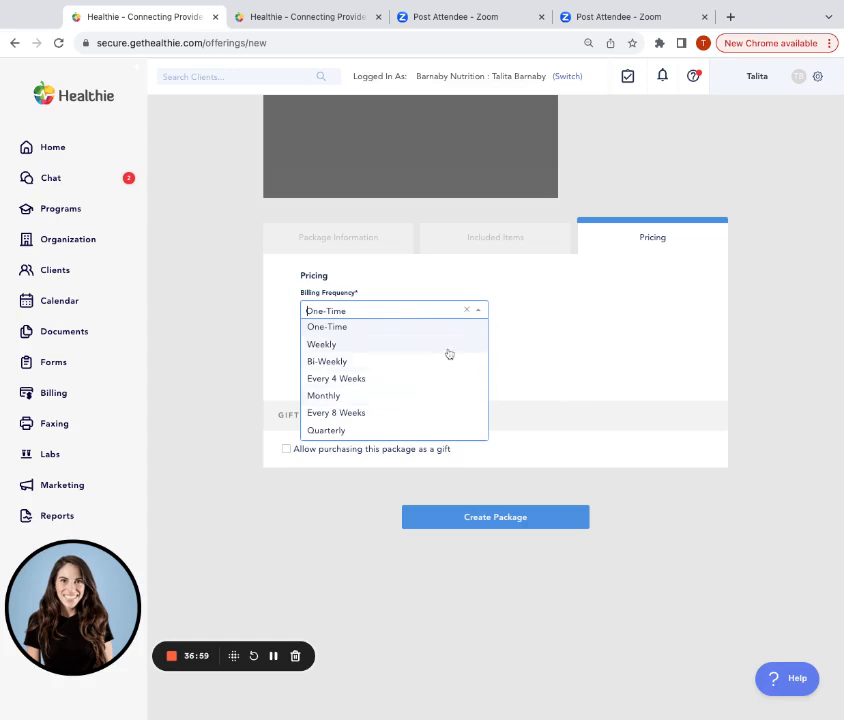
click(603, 299)
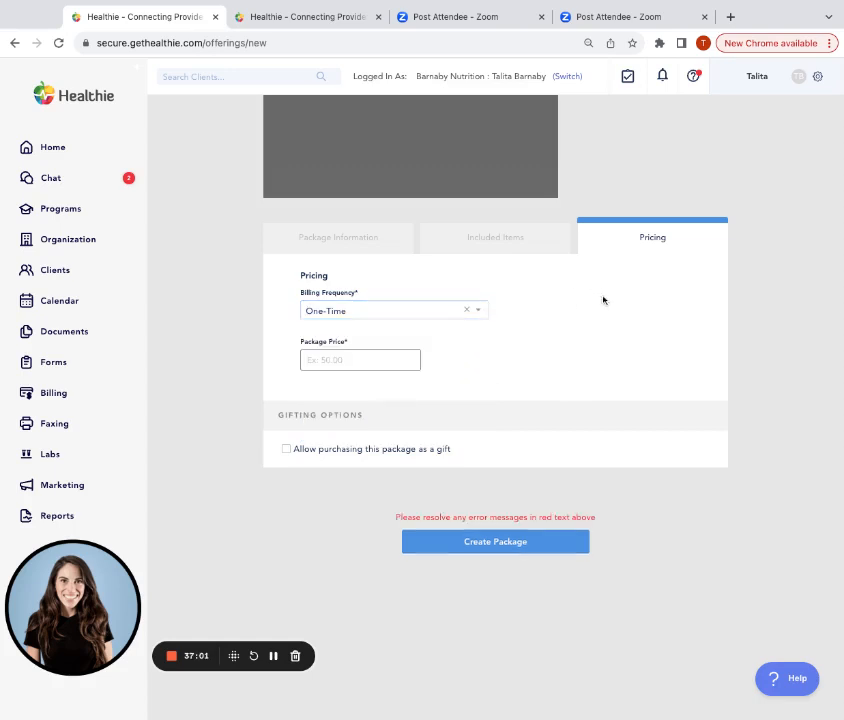
click(349, 359)
text(80)
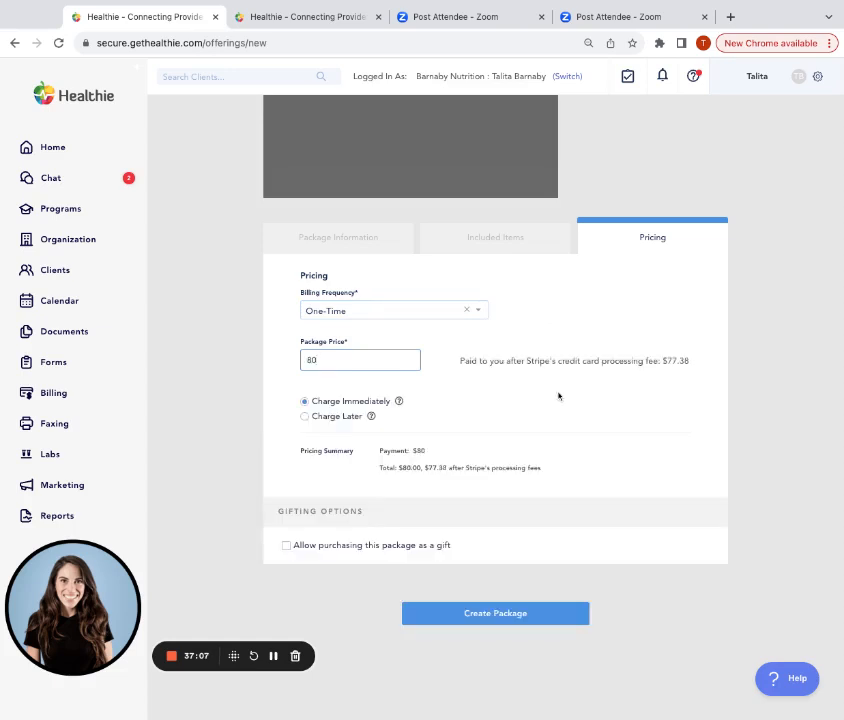
click(309, 330)
click(430, 310)
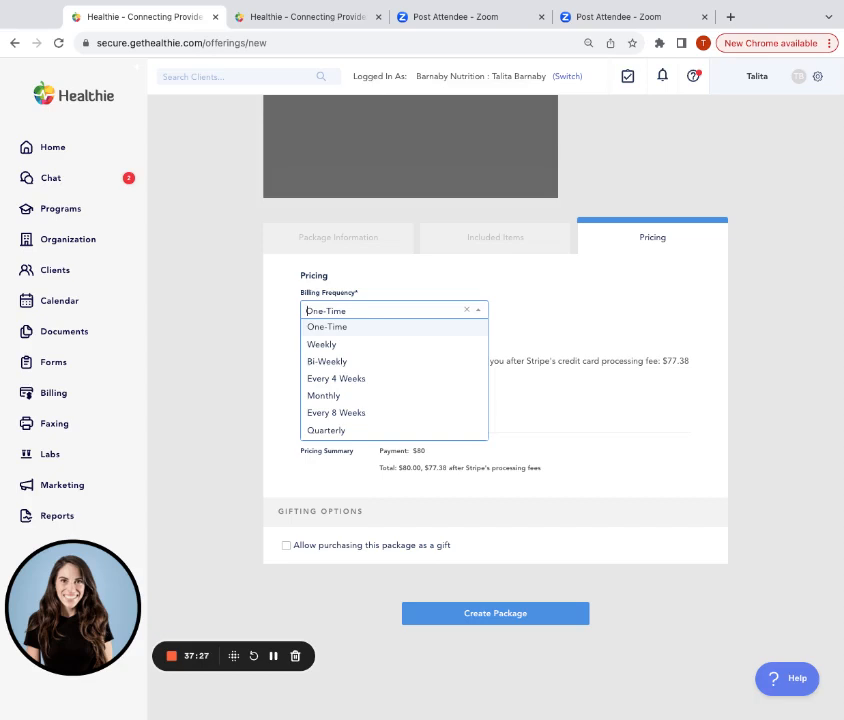
click(505, 280)
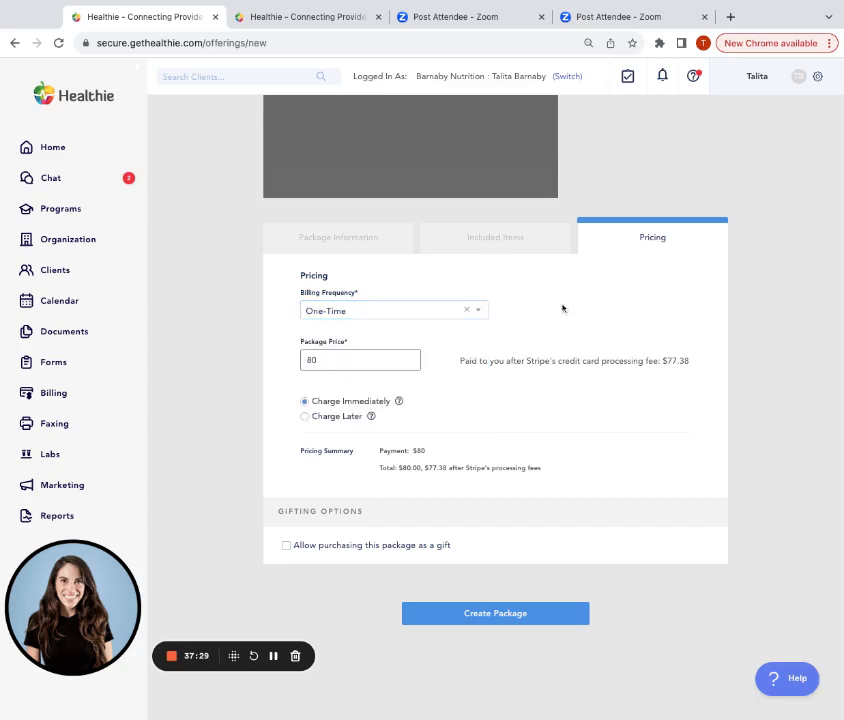
Step: Review the package information, including the title, description, client visibility and group automation settings
click(338, 237)
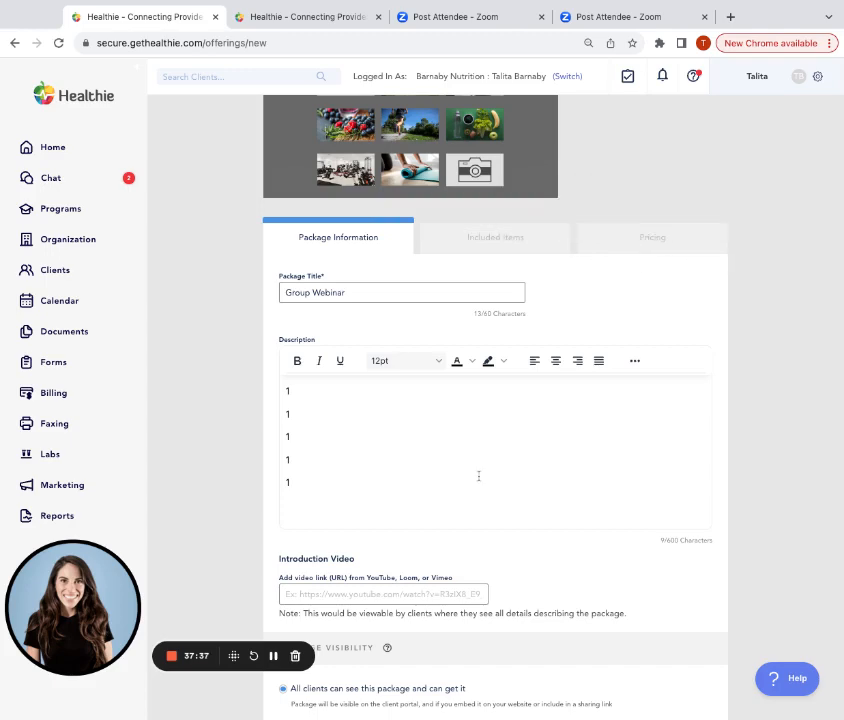
scroll(479, 475, down, 4)
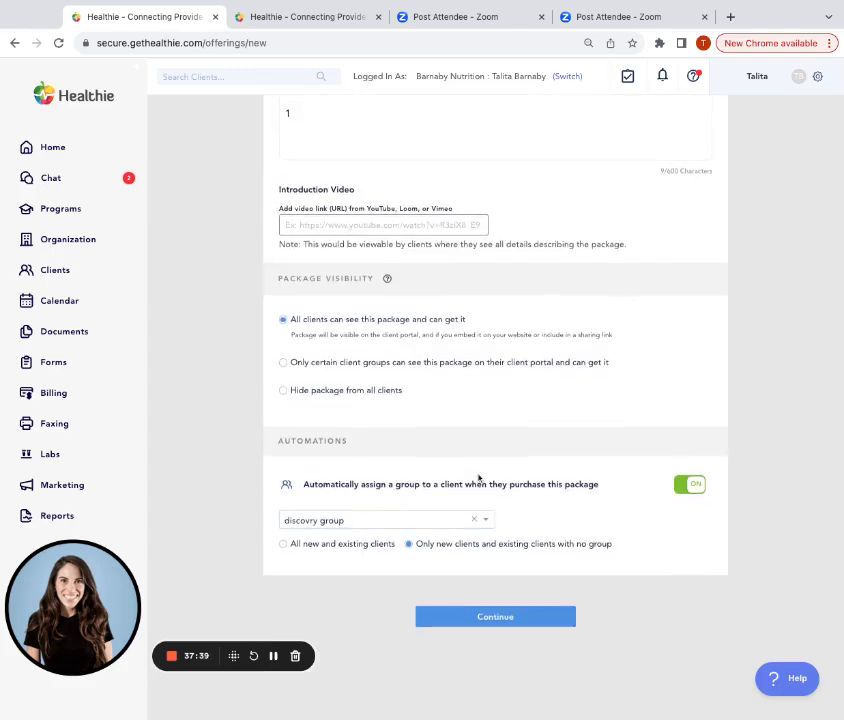
scroll(533, 380, up, 5)
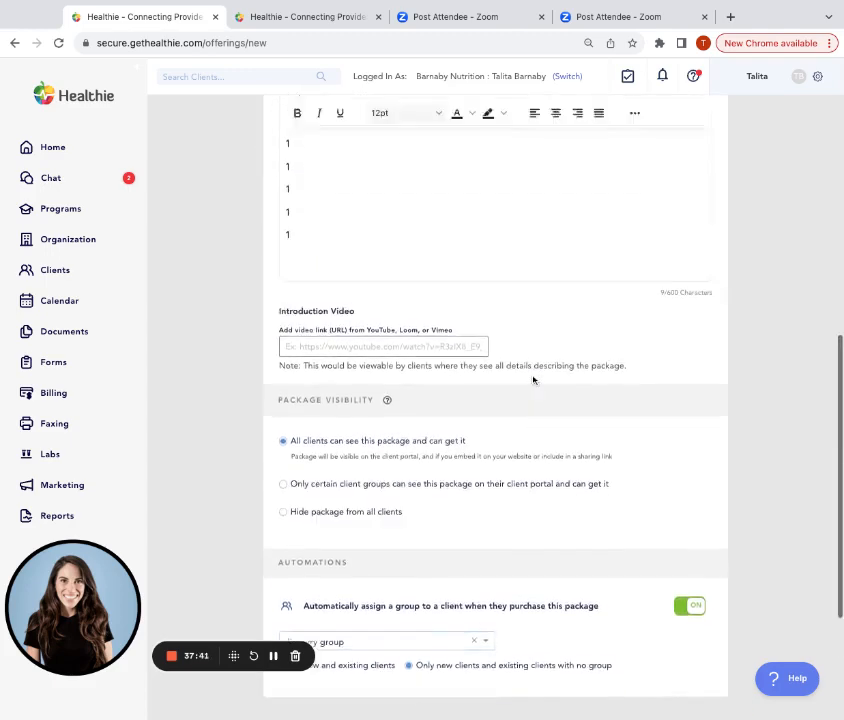
scroll(533, 380, up, 1)
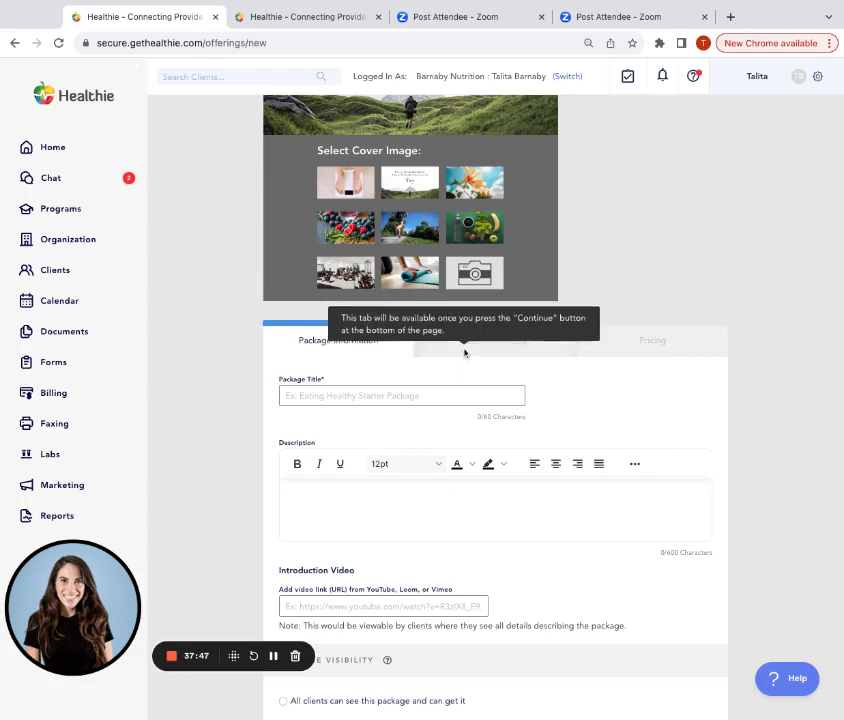
click(412, 398)
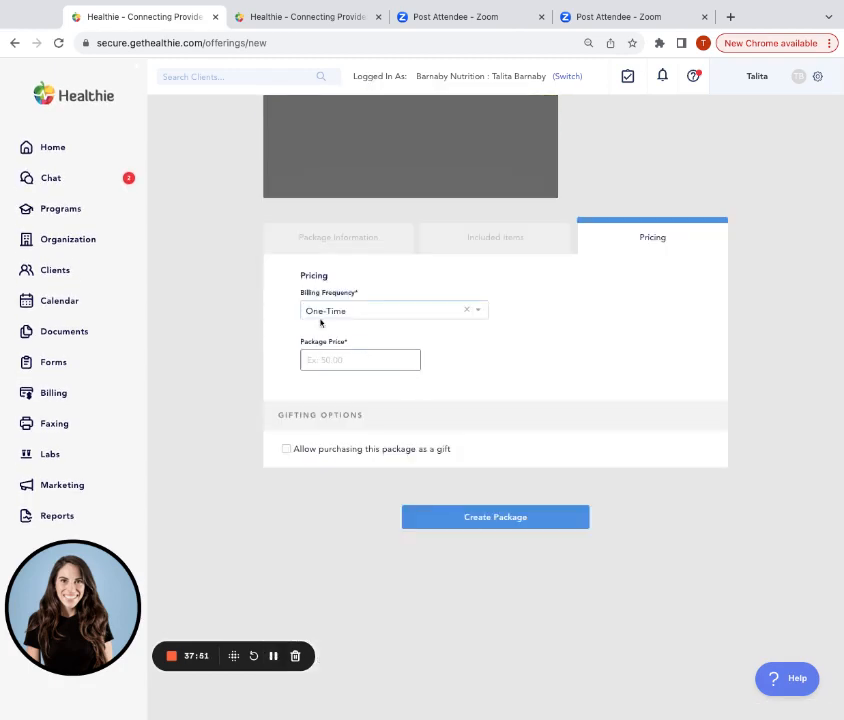
Step: Set the package's billing frequency to Monthly with 6 billing periods
click(359, 311)
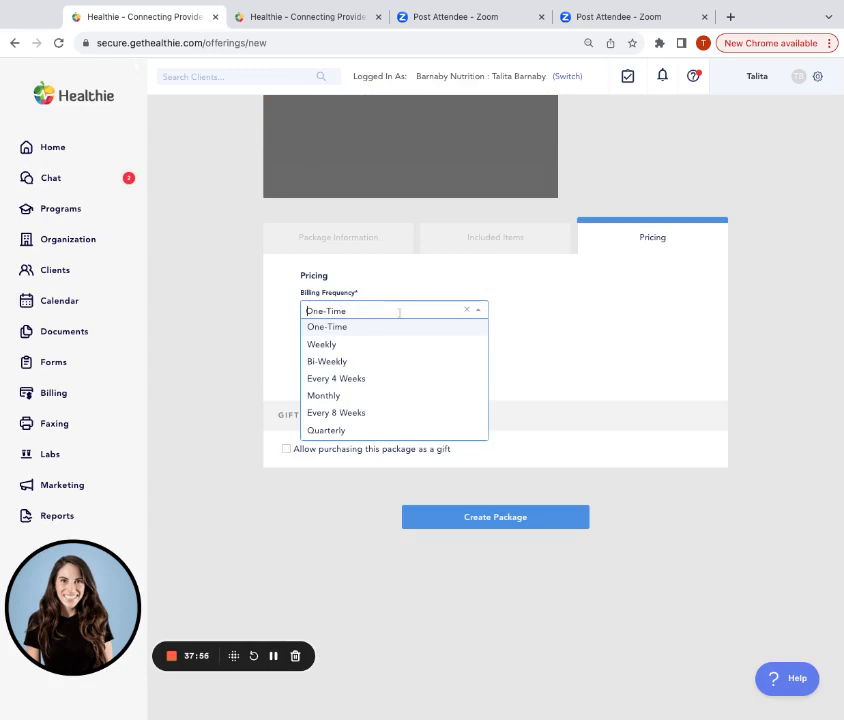
click(393, 396)
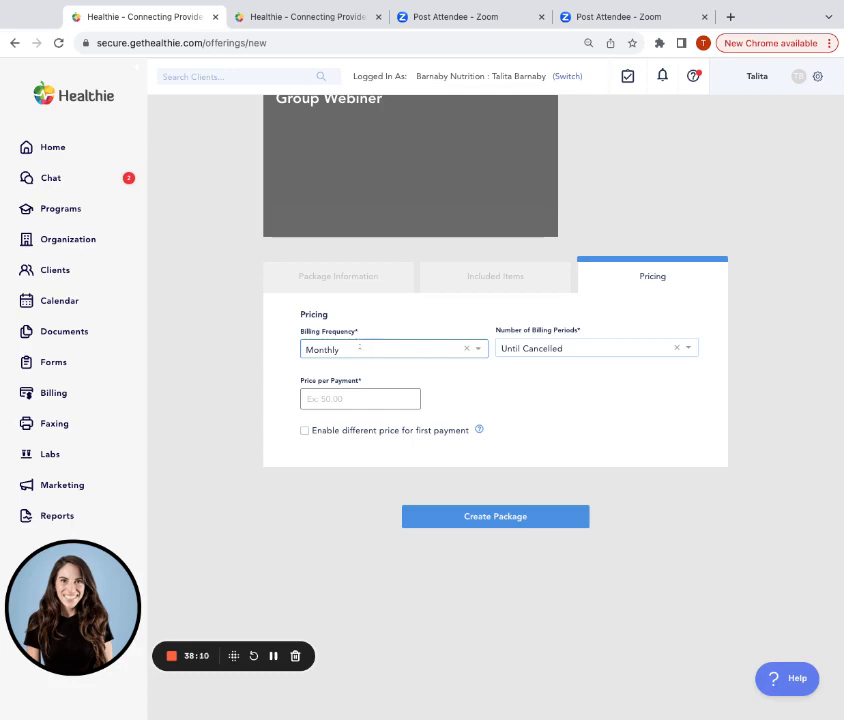
click(540, 357)
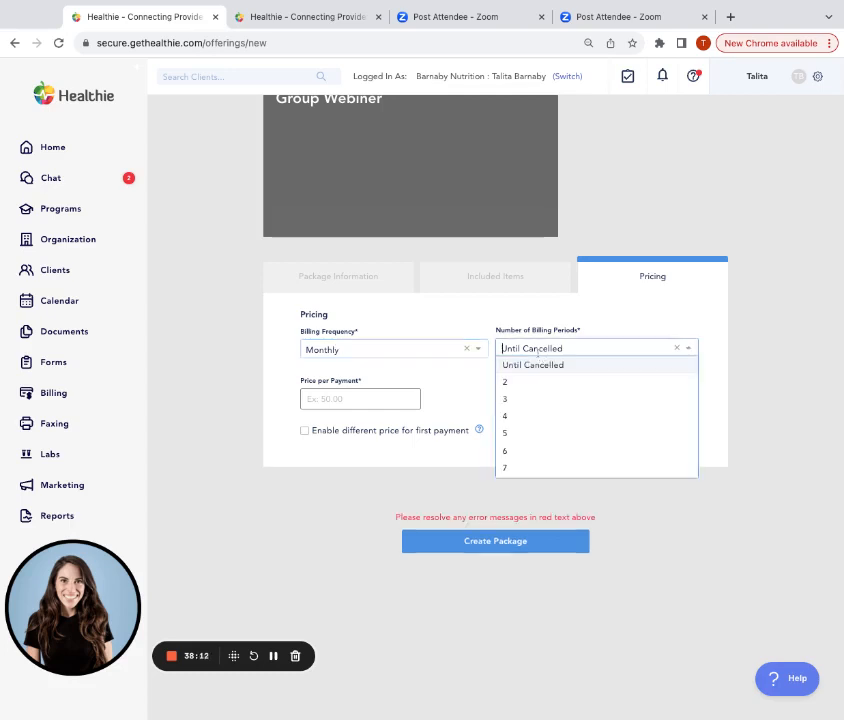
click(574, 452)
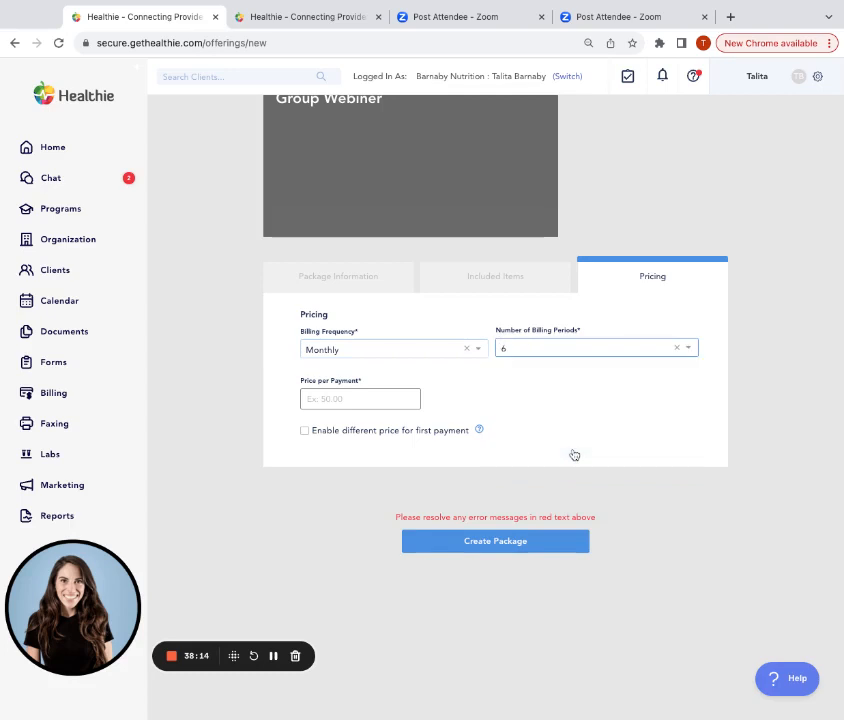
click(544, 348)
scroll(548, 382, up, 1)
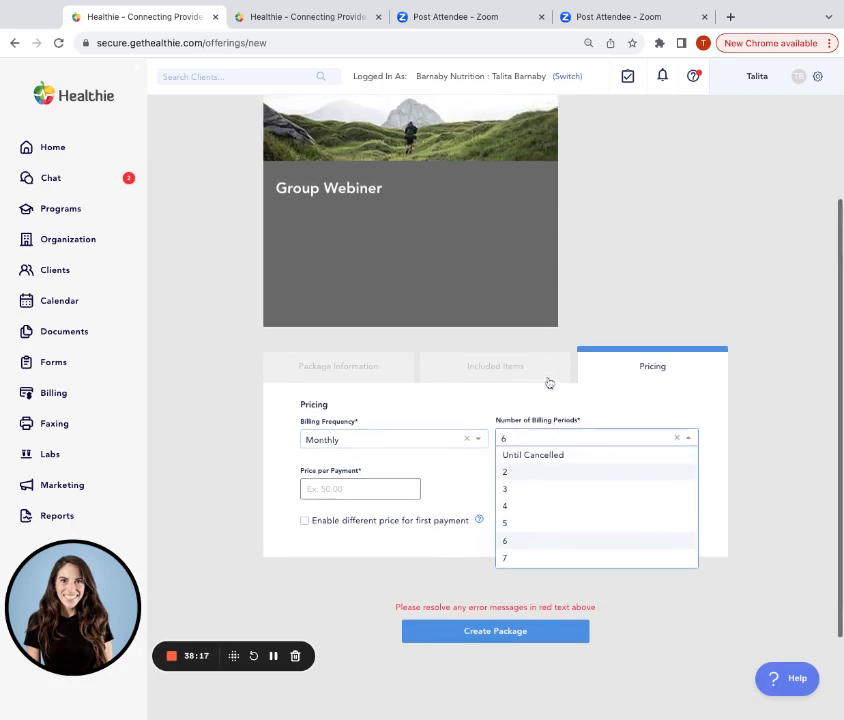
Step: Set the billing frequency to One-Time with a package price of 80 and create the package
click(466, 438)
click(481, 439)
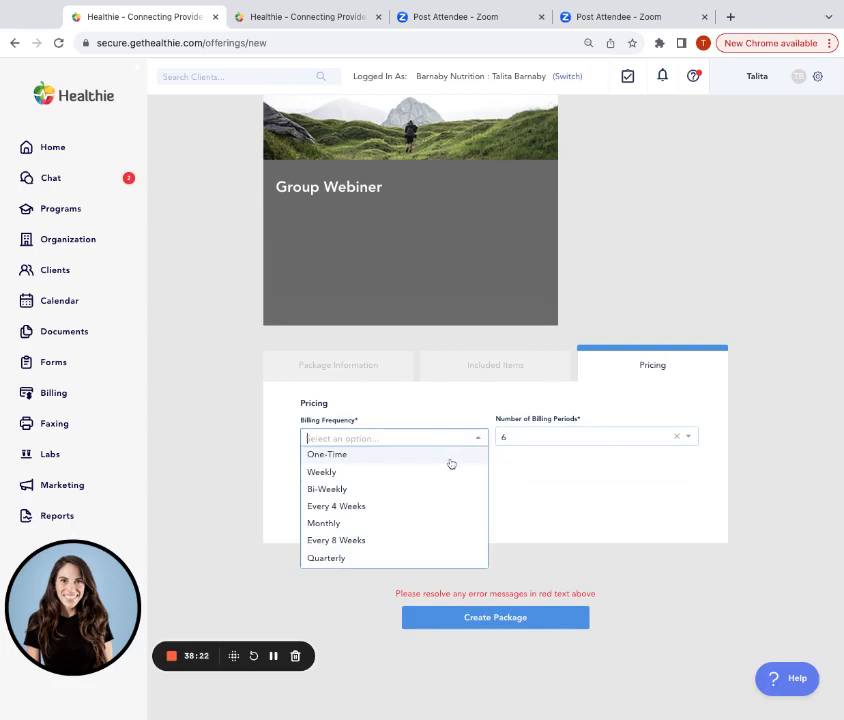
click(364, 456)
click(376, 488)
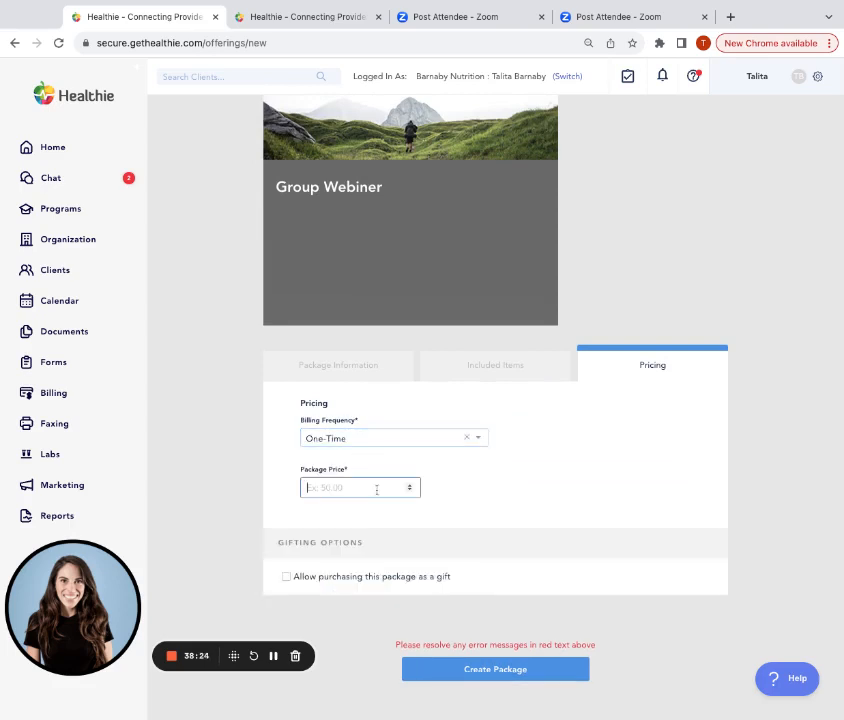
text(80)
scroll(377, 492, down, 3)
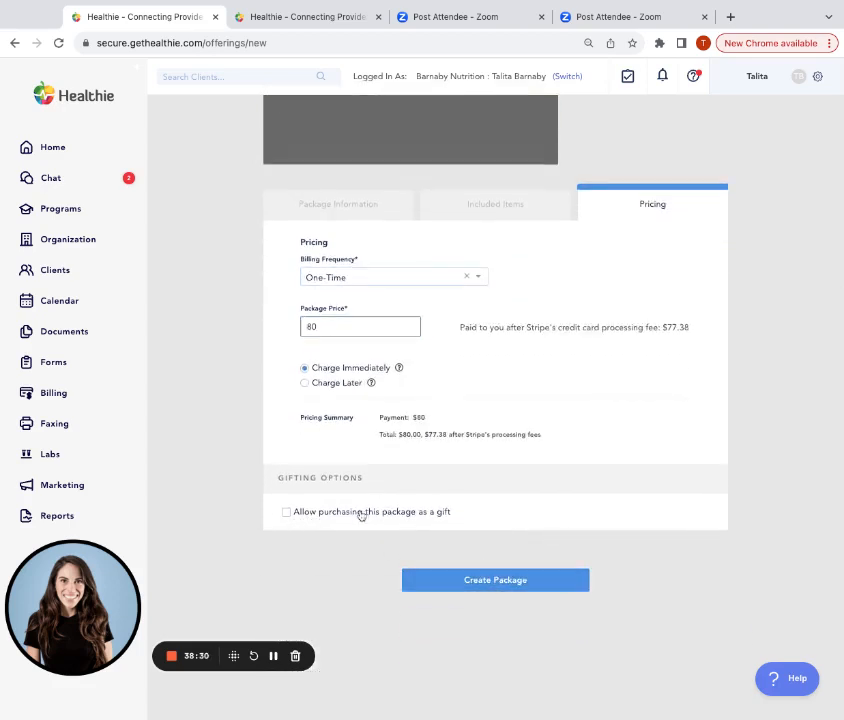
click(501, 582)
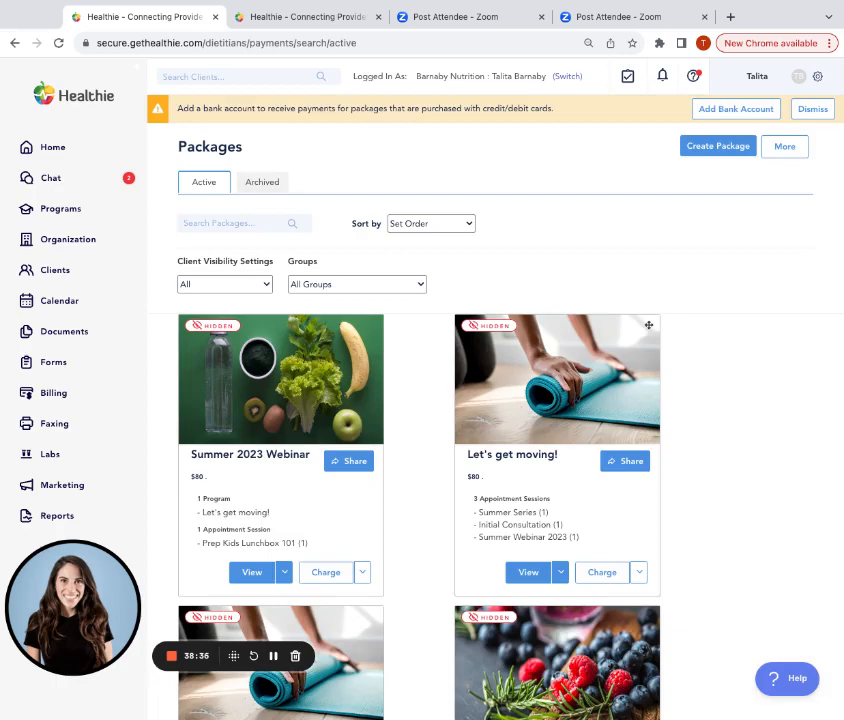
Step: Open the sharing options of the Group Webiner package and examine its website embed code
scroll(591, 441, down, 9)
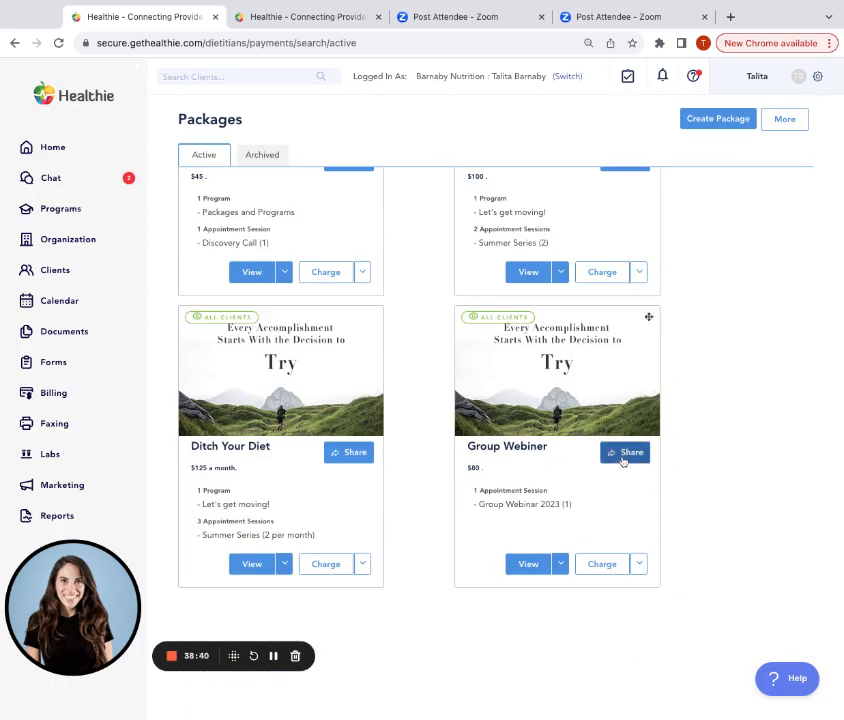
click(627, 452)
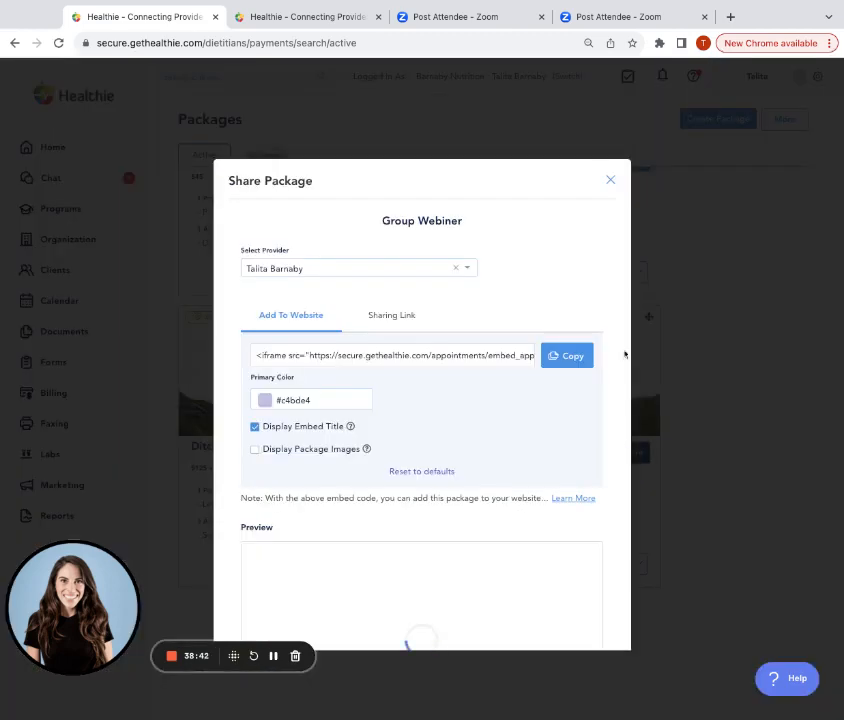
click(611, 179)
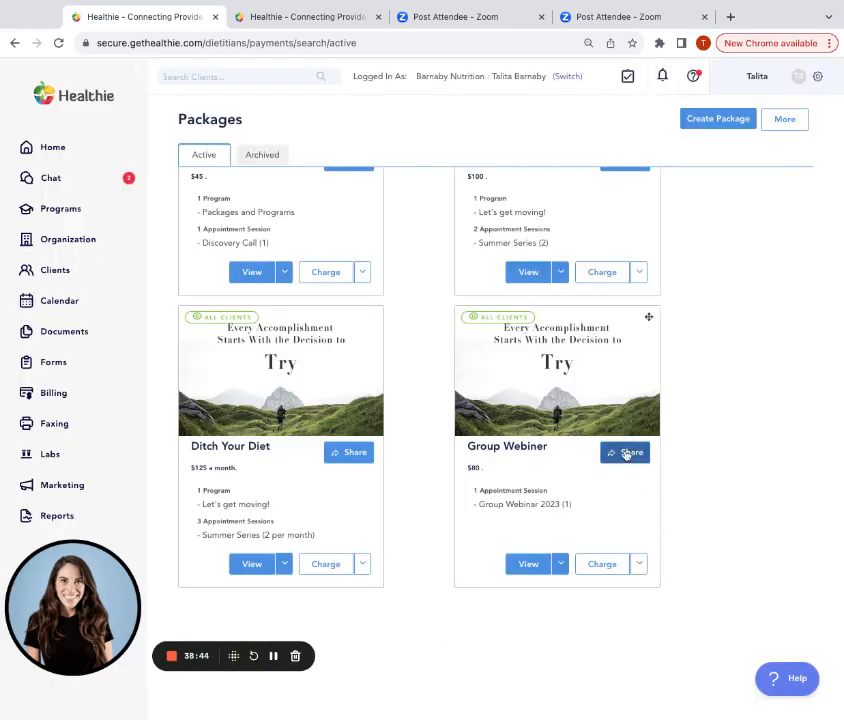
click(618, 454)
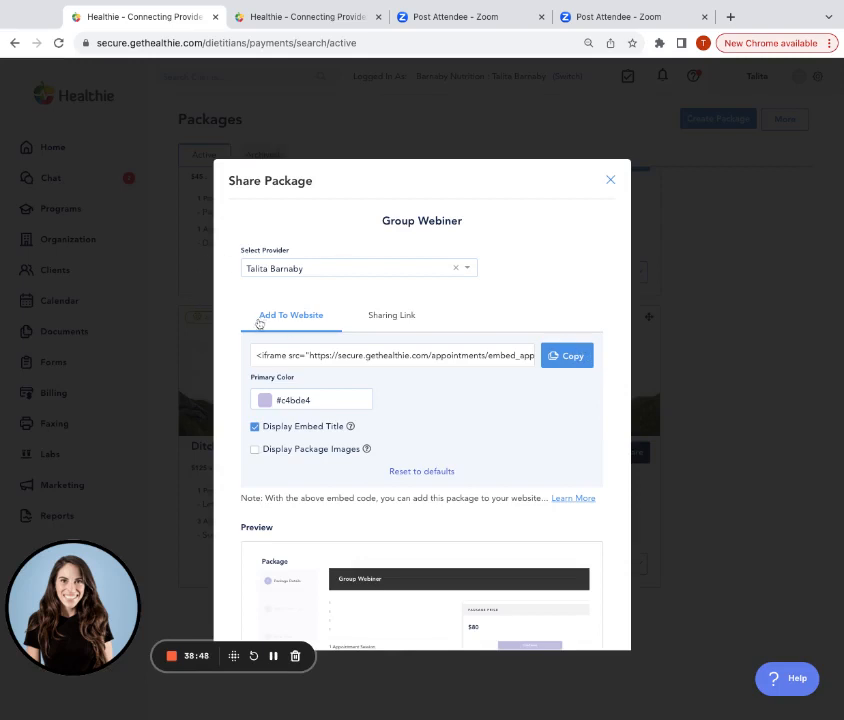
click(260, 355)
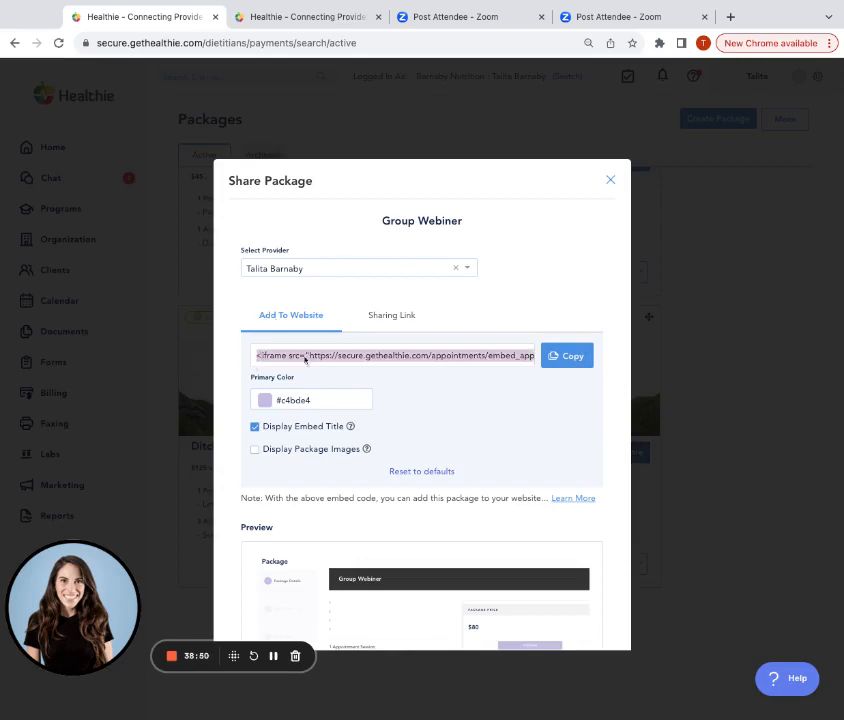
Step: Copy the Group Webiner package's sharing link and look over its client-facing preview
click(388, 315)
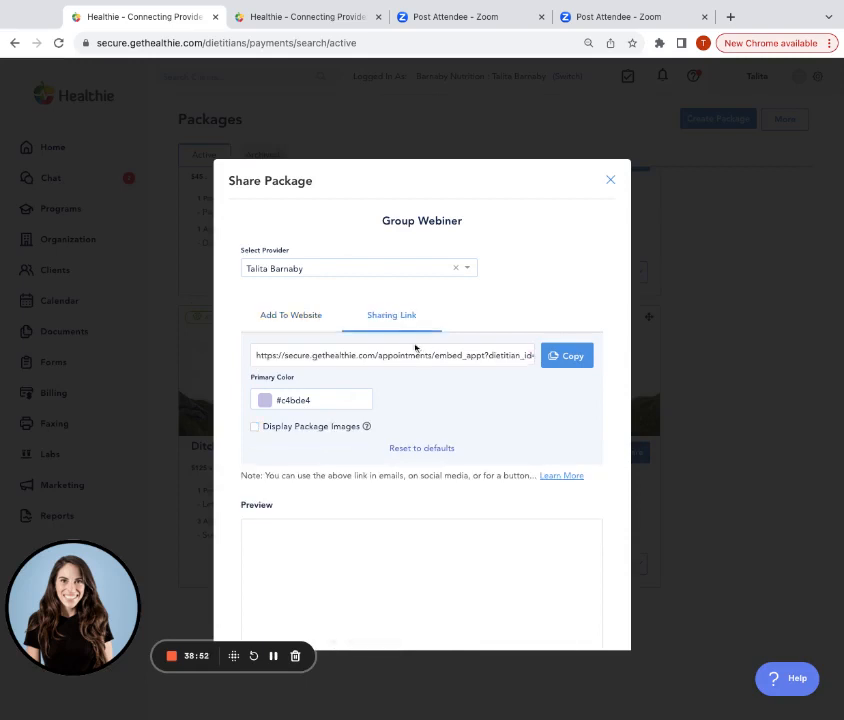
scroll(420, 450, down, 2)
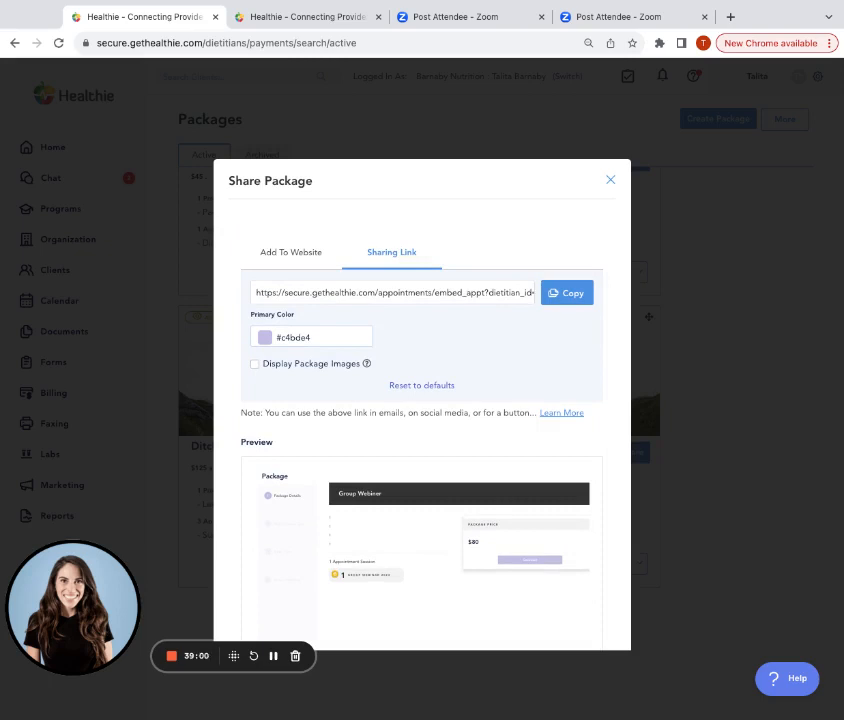
click(566, 294)
scroll(469, 450, down, 1)
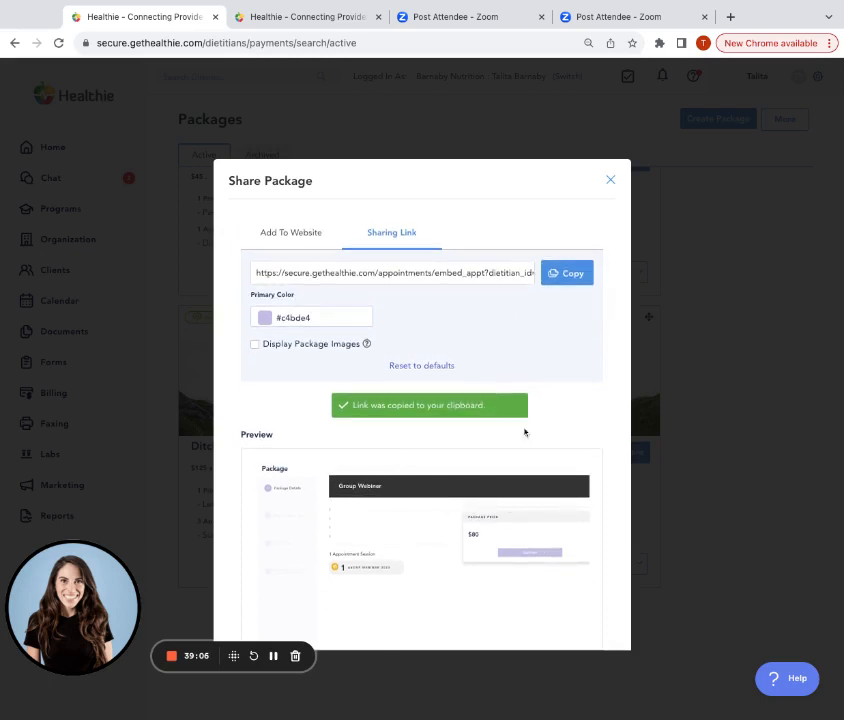
scroll(533, 430, down, 1)
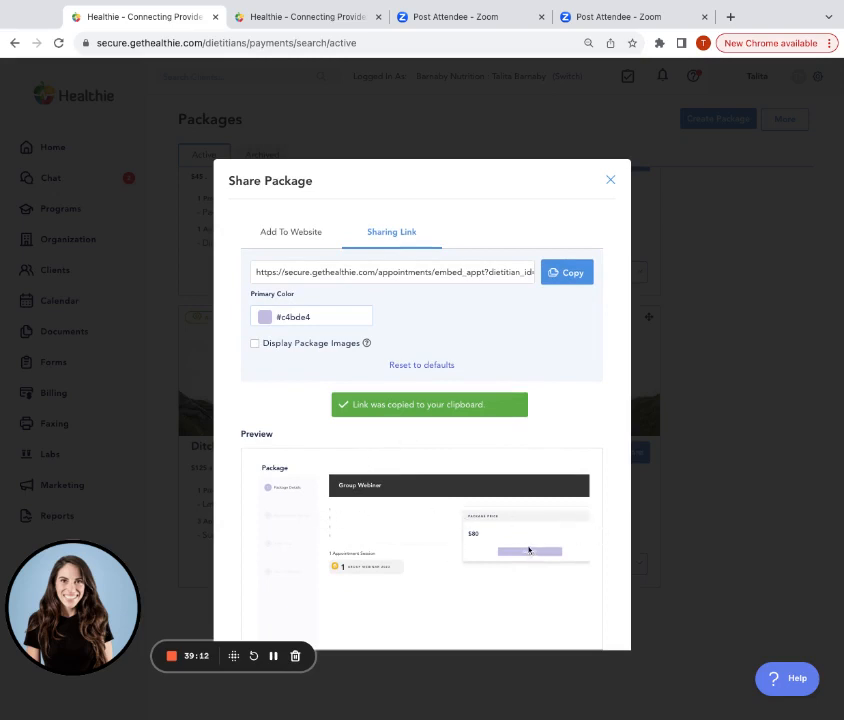
scroll(536, 549, down, 2)
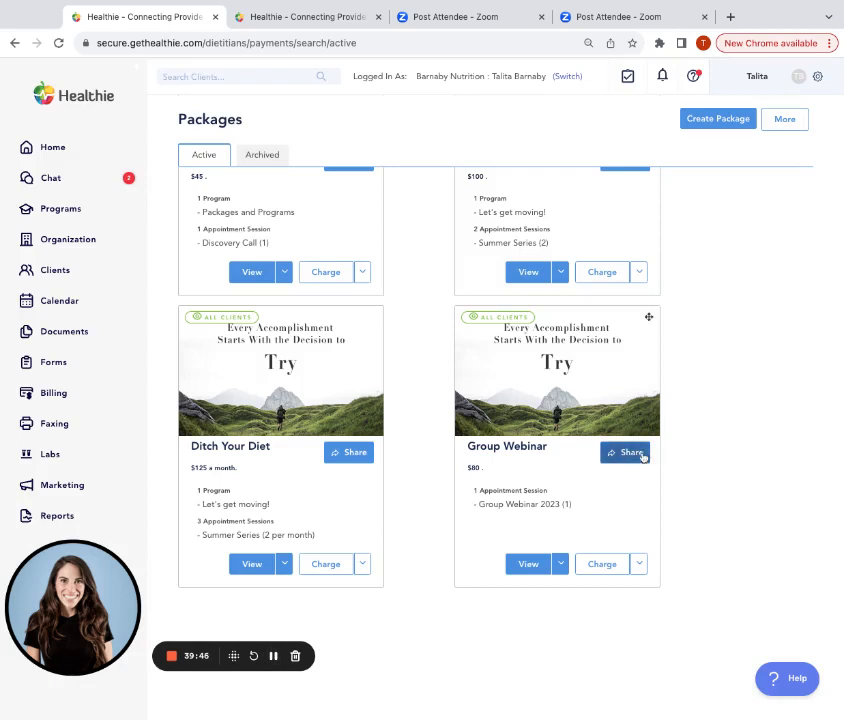
Step: Look over the view and charge options of the Group Webinar package
click(561, 563)
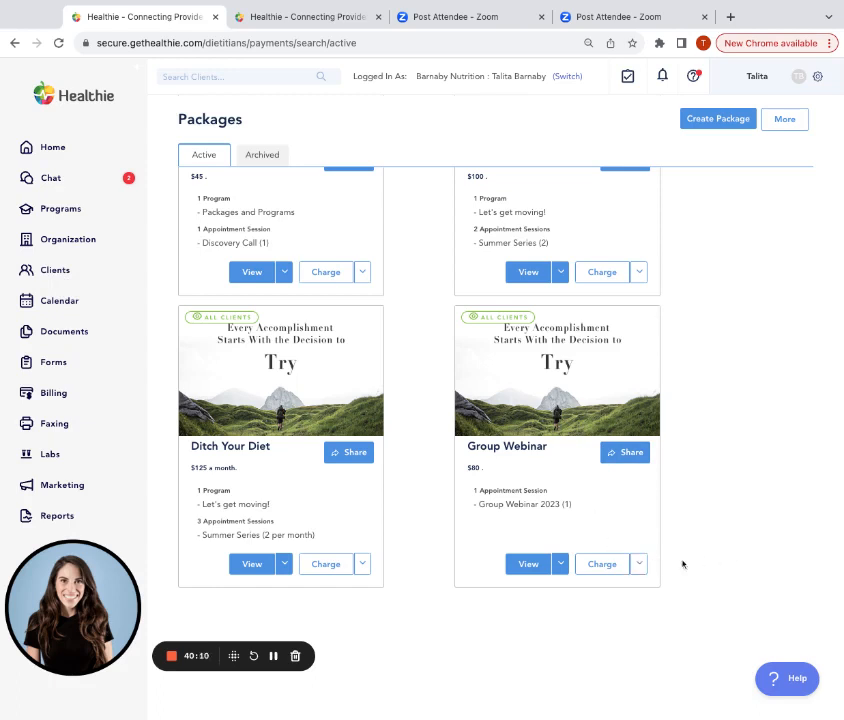
click(640, 567)
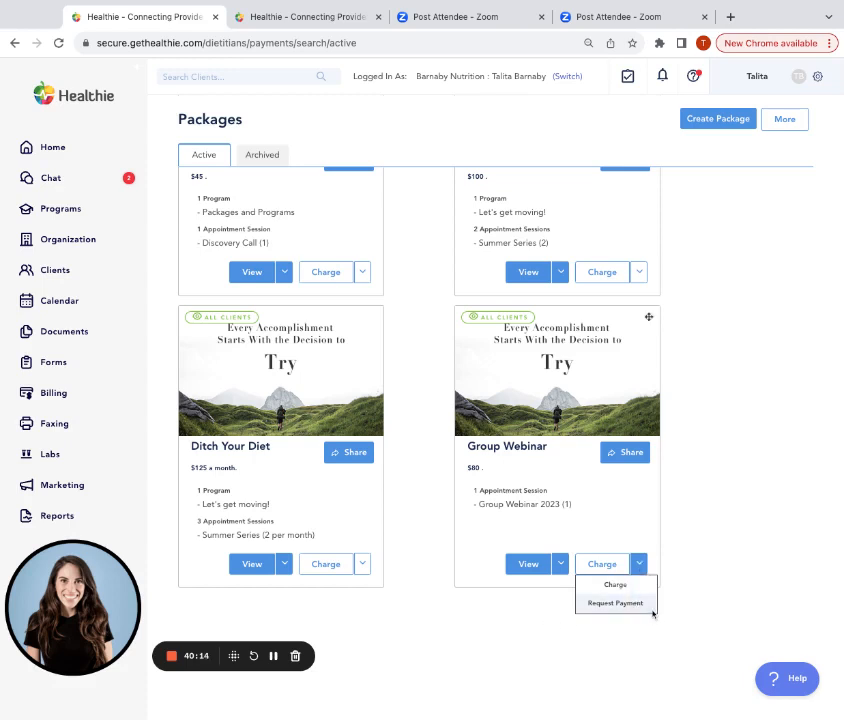
click(767, 548)
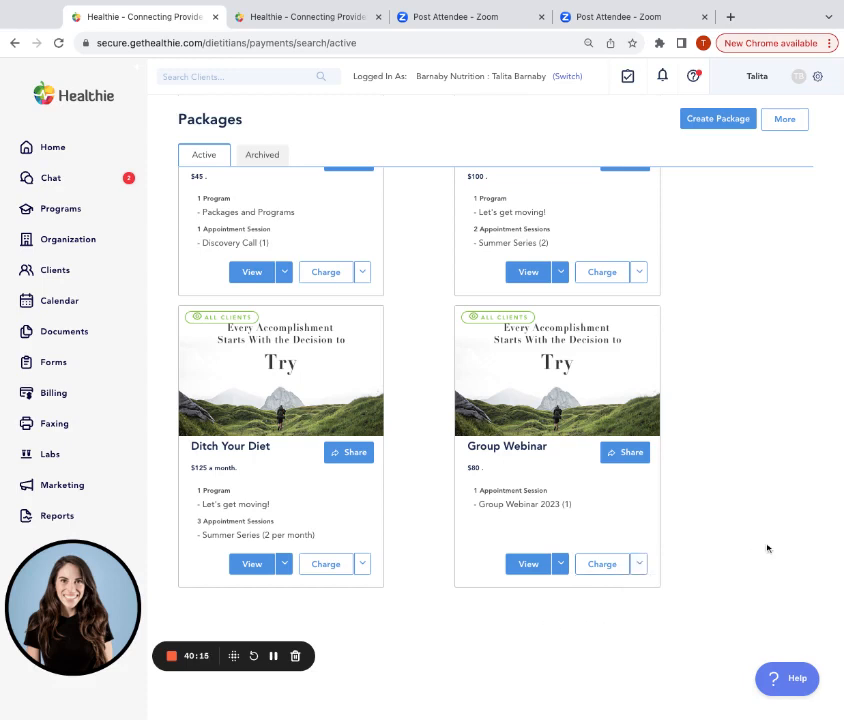
Step: Request payment for the Group Webinar package from a client, with the provider as sender, and confirm the request
click(639, 566)
click(632, 605)
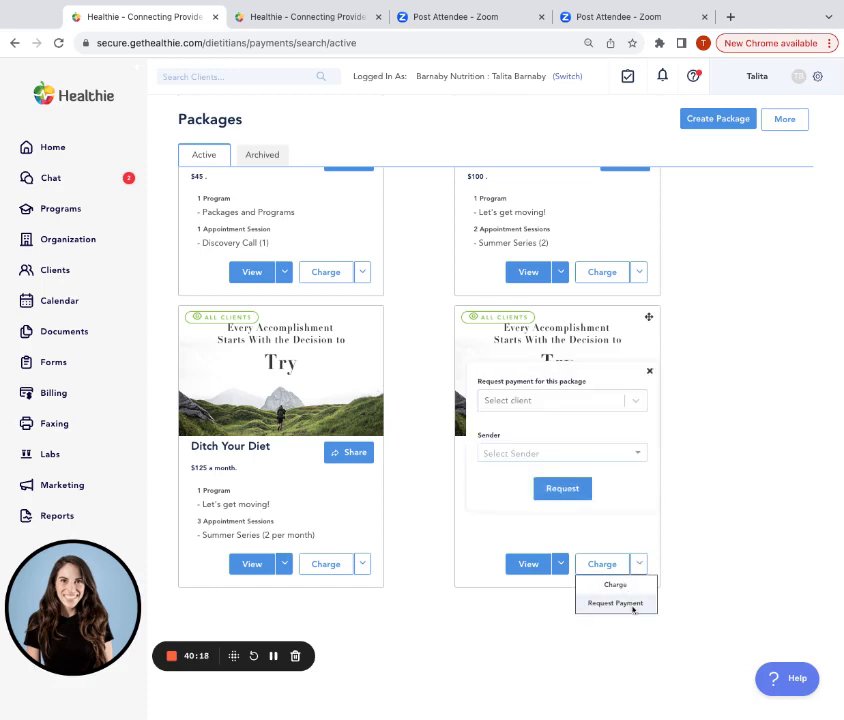
click(633, 401)
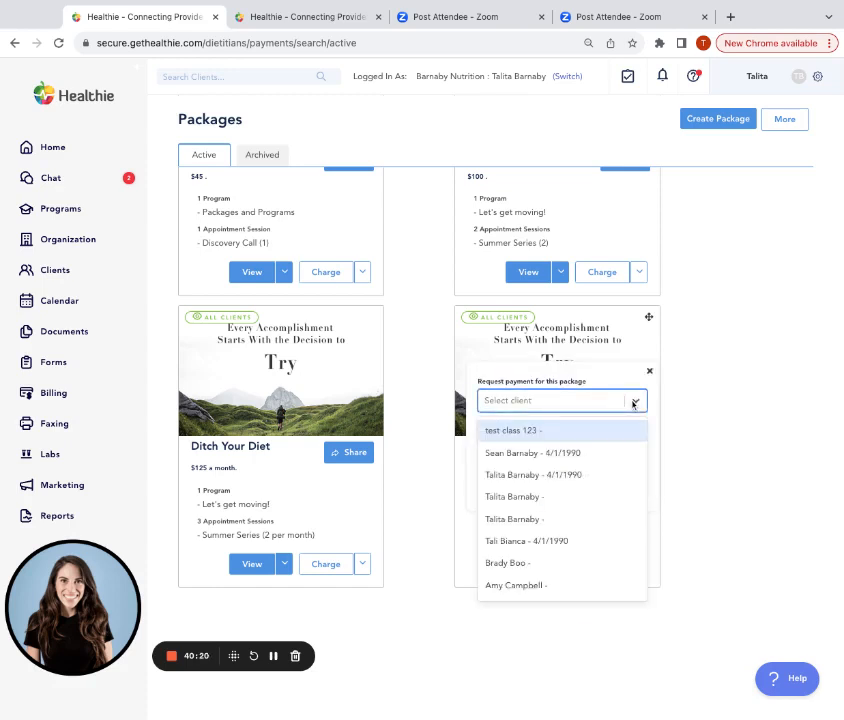
click(543, 563)
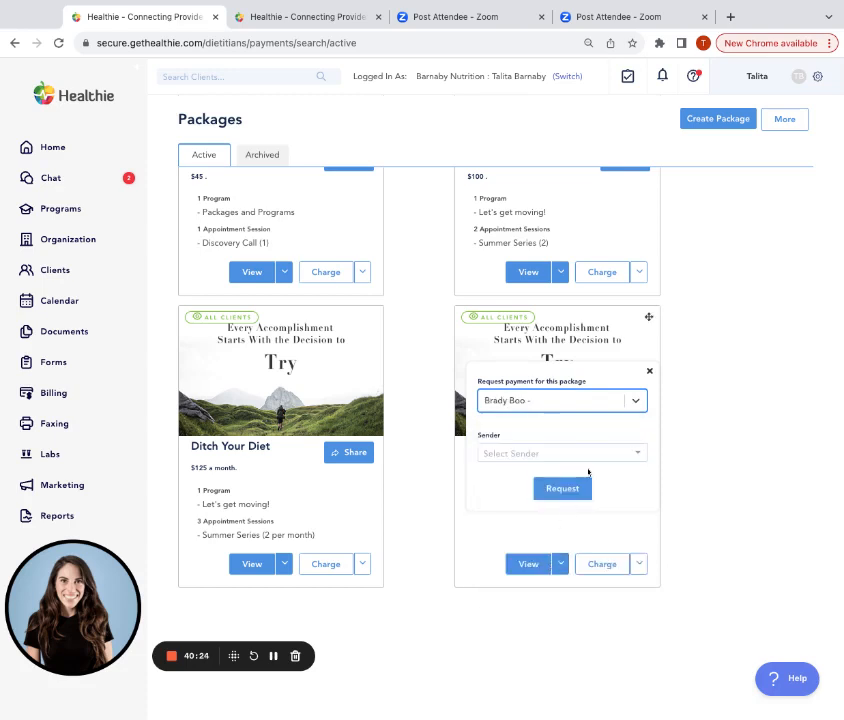
click(565, 454)
click(560, 470)
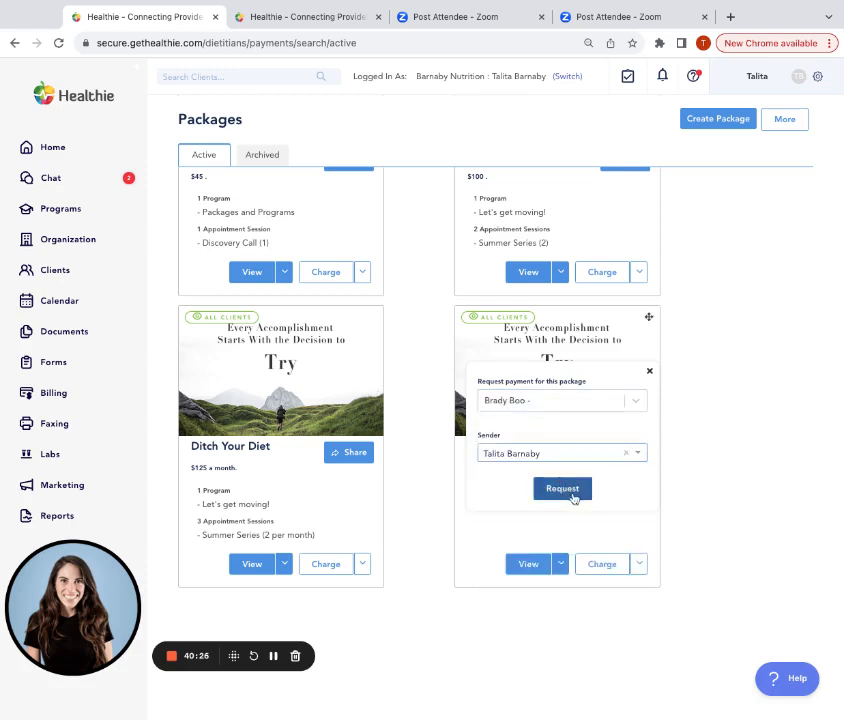
click(566, 491)
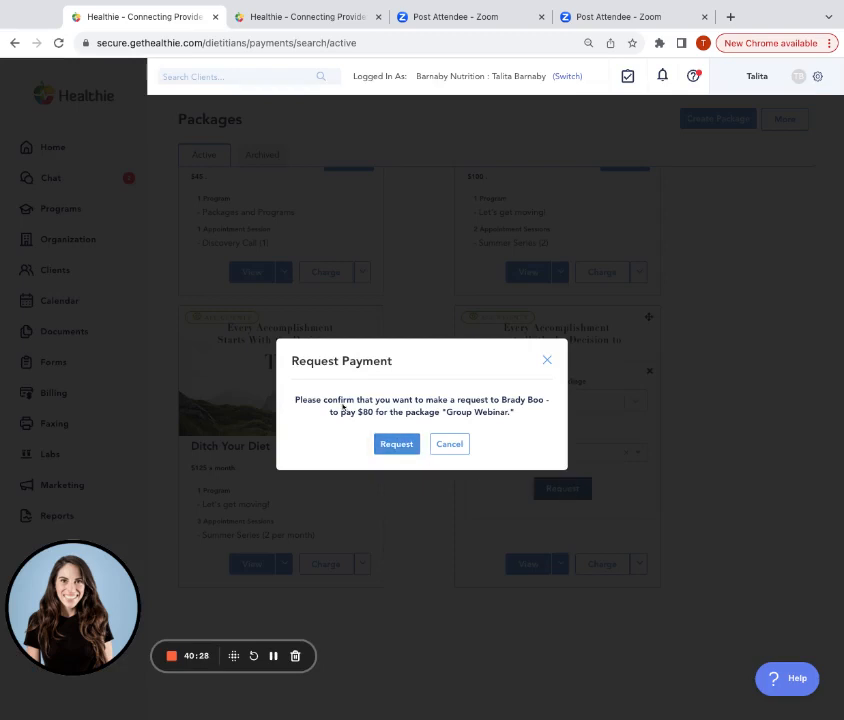
click(398, 449)
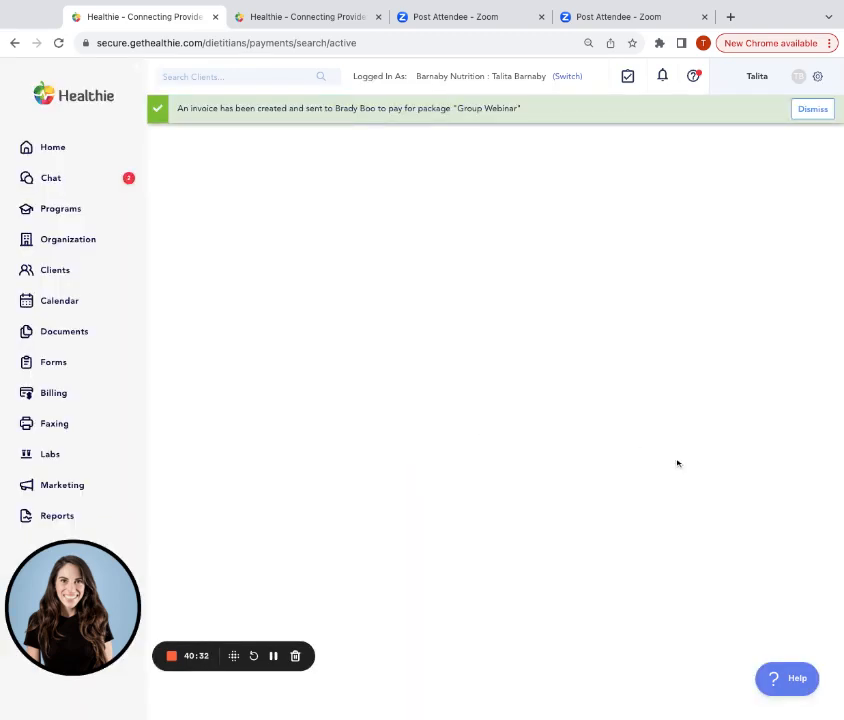
Step: Open the promo codes for the packages and start a new promo code
scroll(674, 462, down, 6)
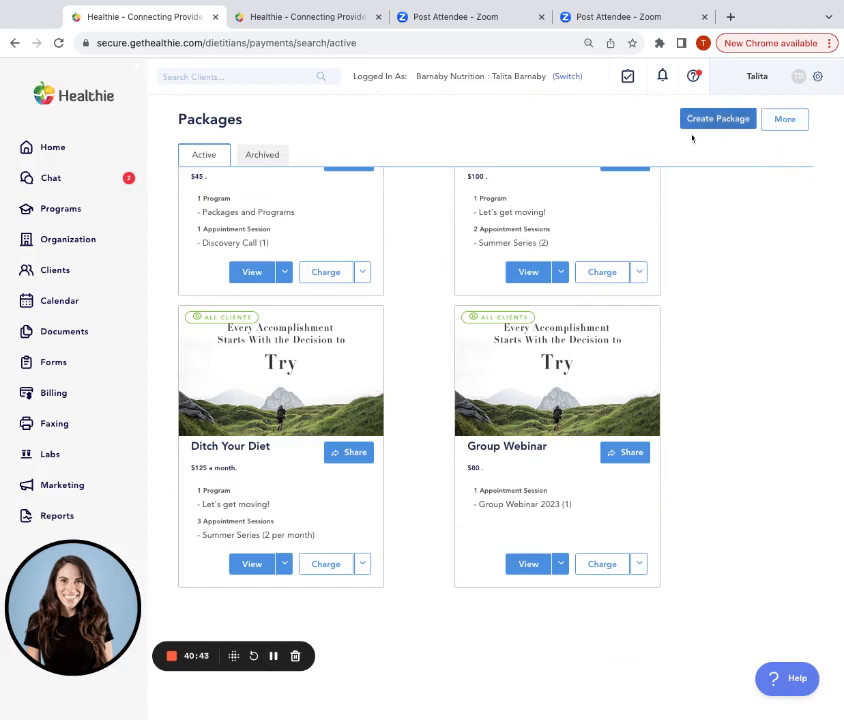
click(790, 124)
click(750, 187)
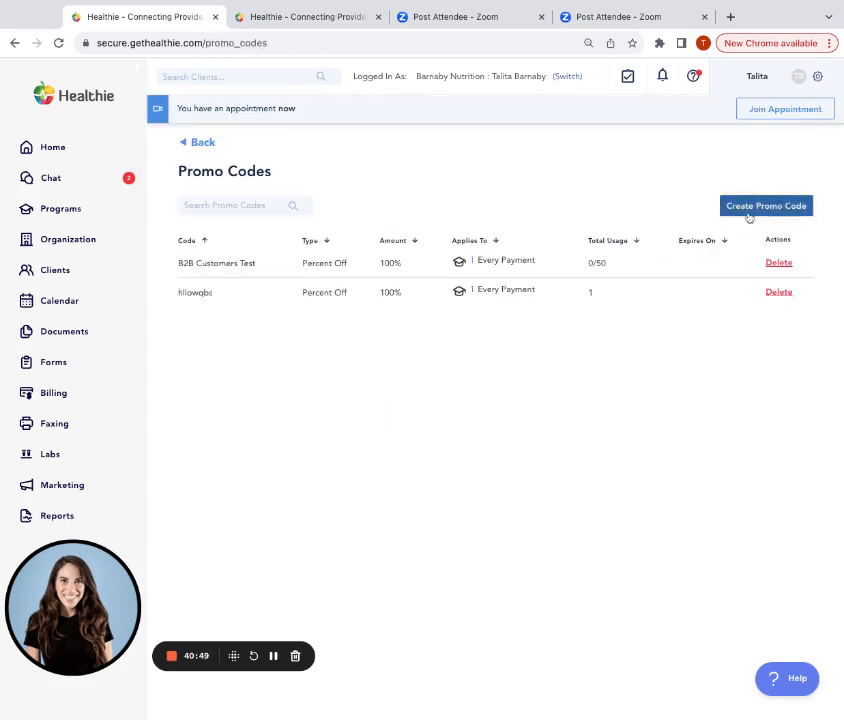
click(745, 214)
Step: Examine which packages a promo code can apply to, and return to the packages without creating one
click(413, 405)
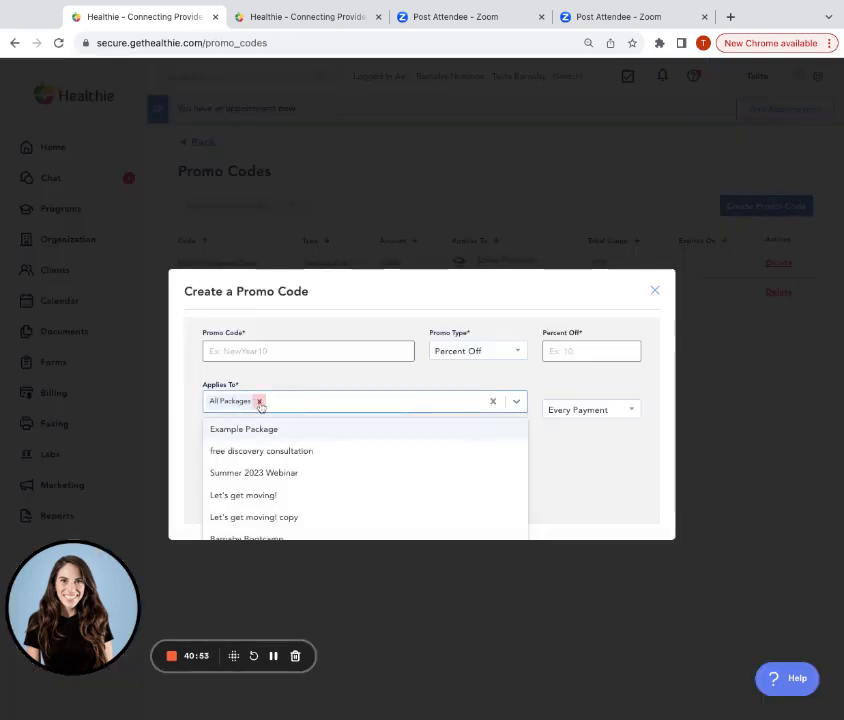
scroll(301, 497, down, 6)
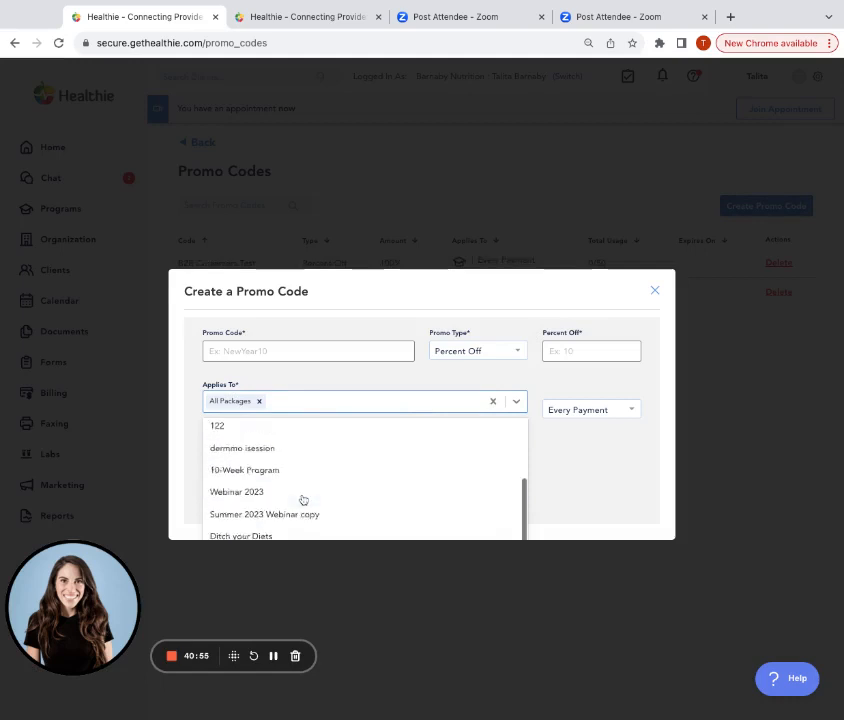
scroll(303, 500, down, 1)
scroll(303, 501, up, 3)
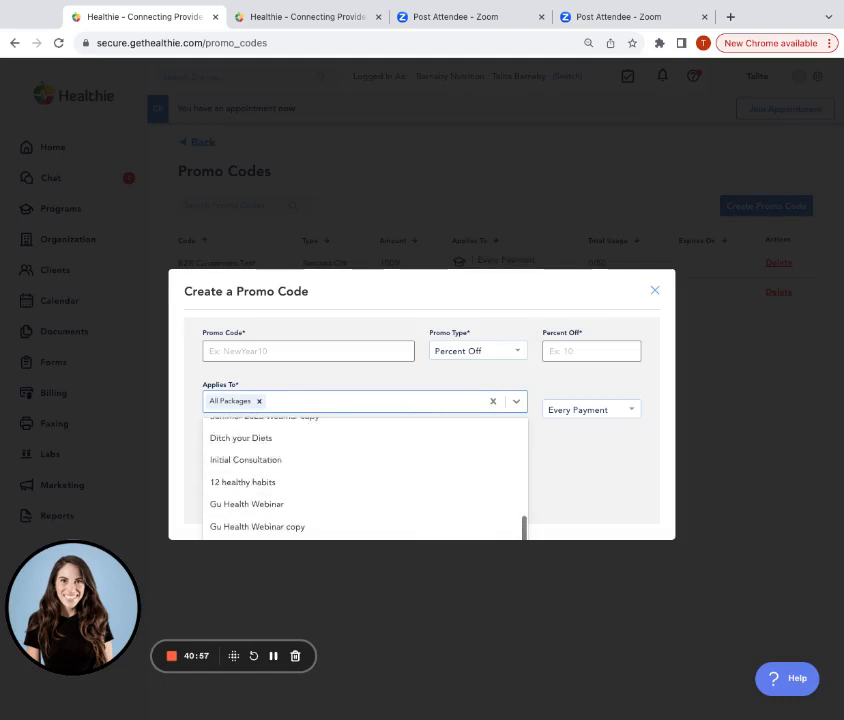
scroll(300, 495, down, 1)
scroll(300, 495, up, 5)
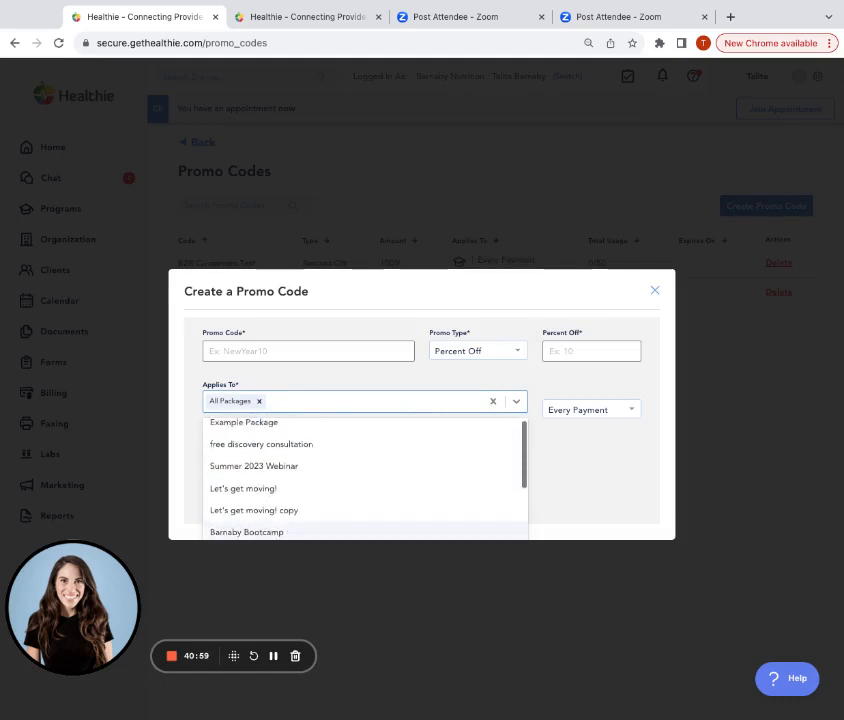
scroll(365, 478, down, 3)
click(358, 382)
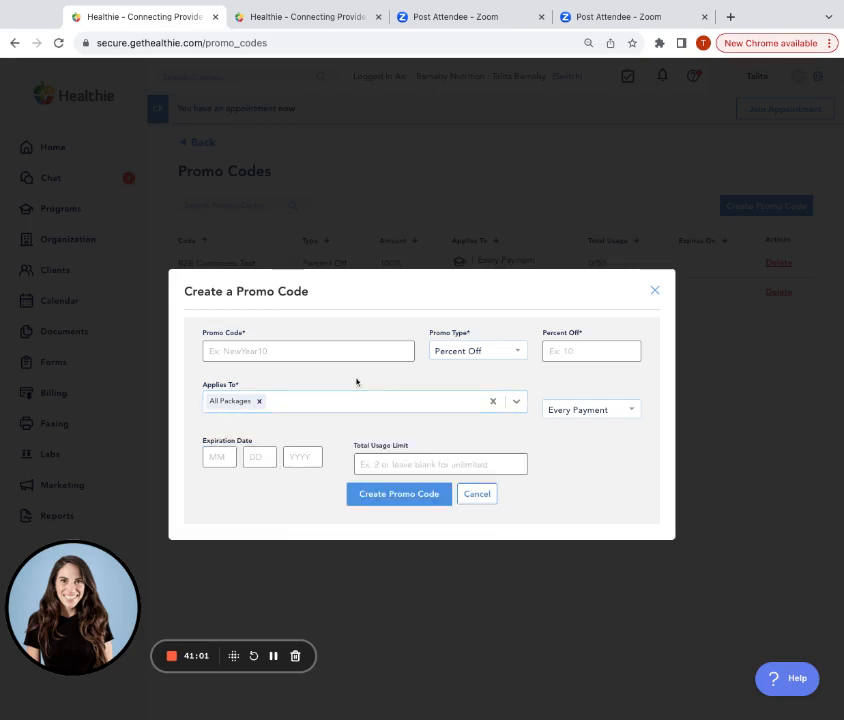
click(656, 293)
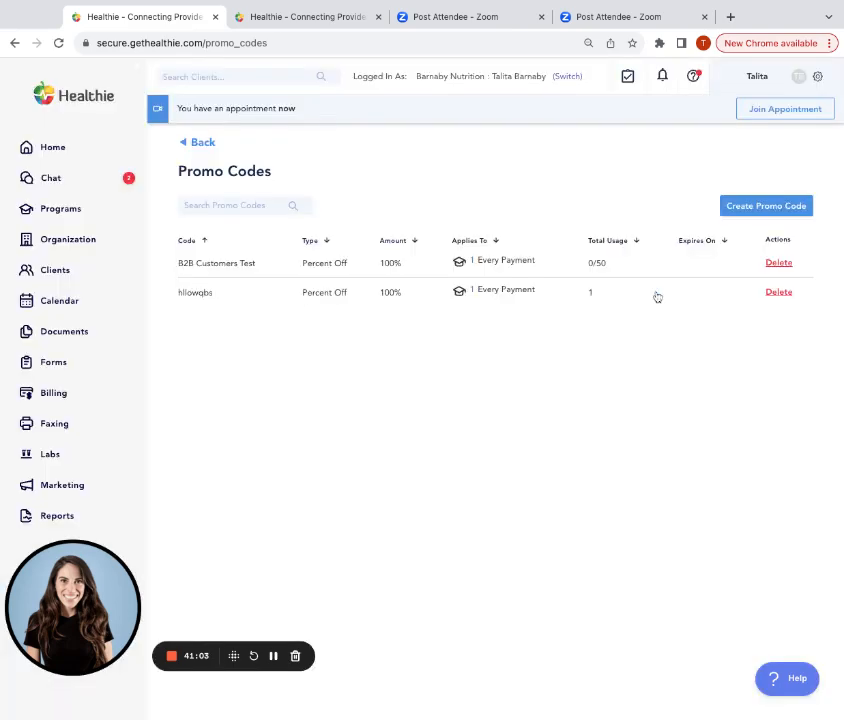
click(204, 146)
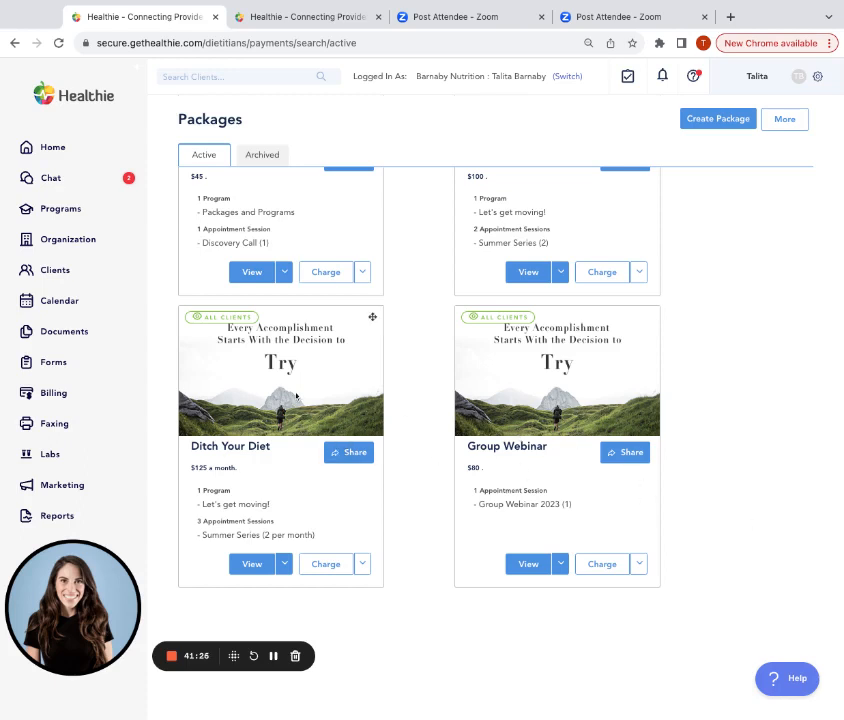
Step: Open the November 1, 2023 Group Webinar 2023 session in the calendar for editing
click(66, 301)
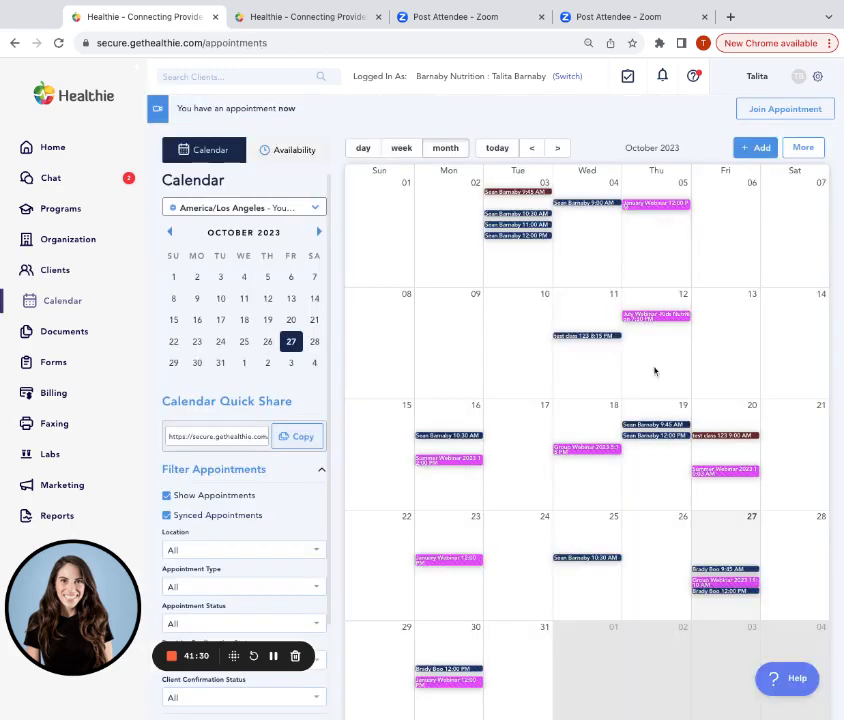
click(562, 150)
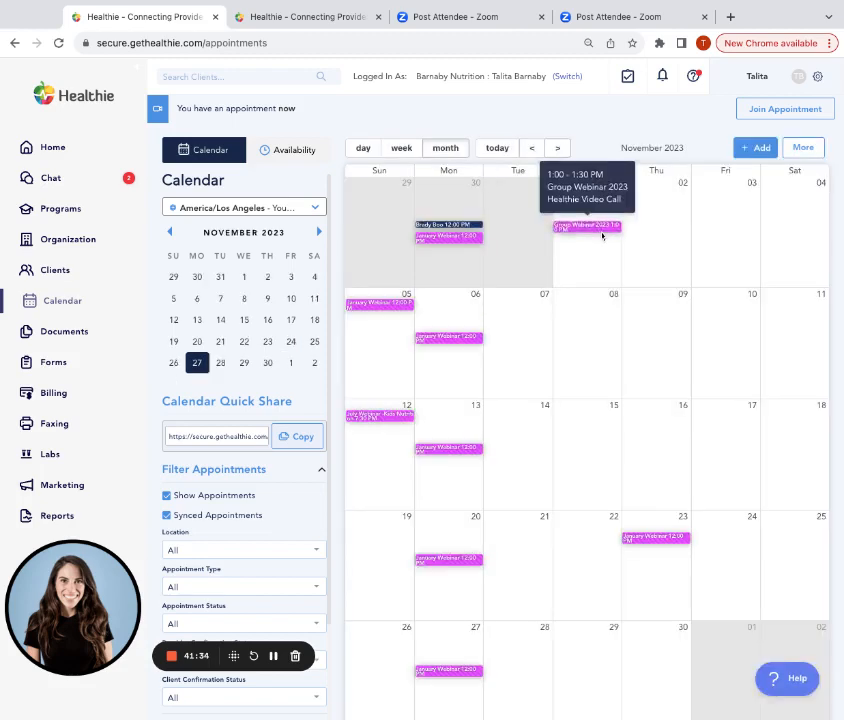
click(599, 227)
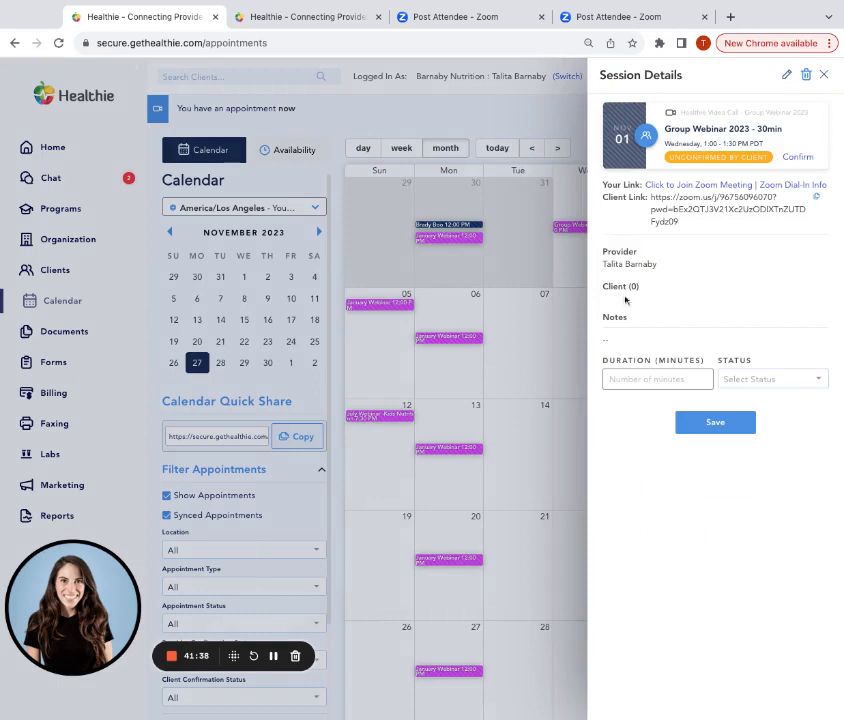
click(786, 74)
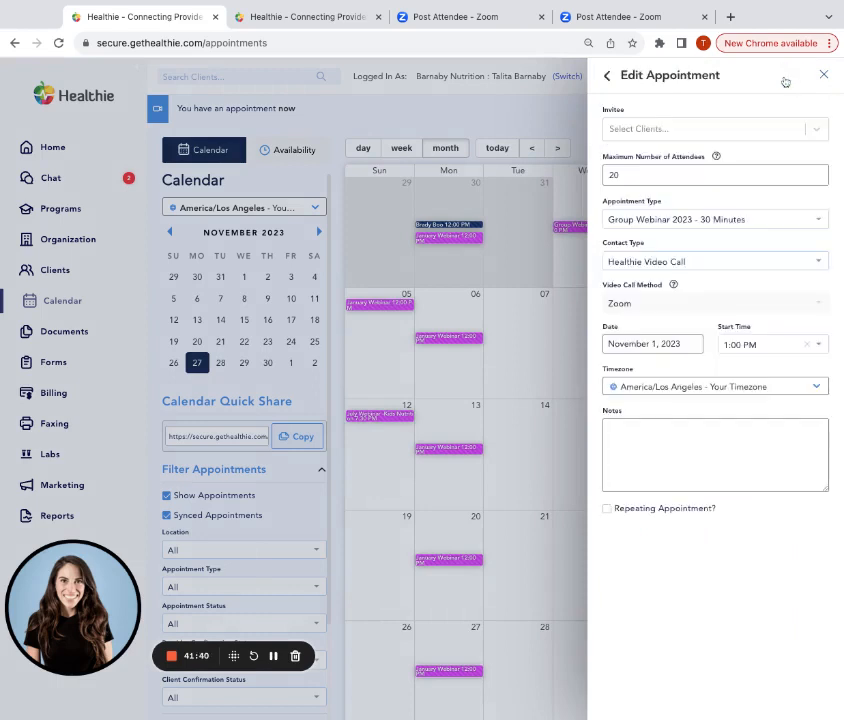
Step: Add the client groups WeightLoss, self pay and NEW CLIENTS as invitees of the webinar session
click(641, 130)
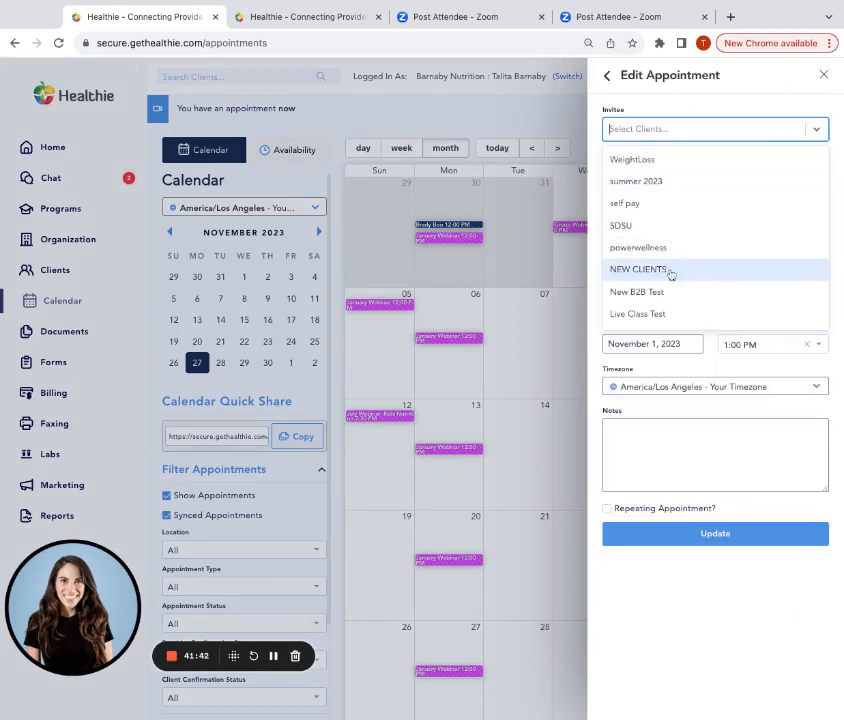
scroll(670, 226, down, 1)
scroll(670, 226, up, 1)
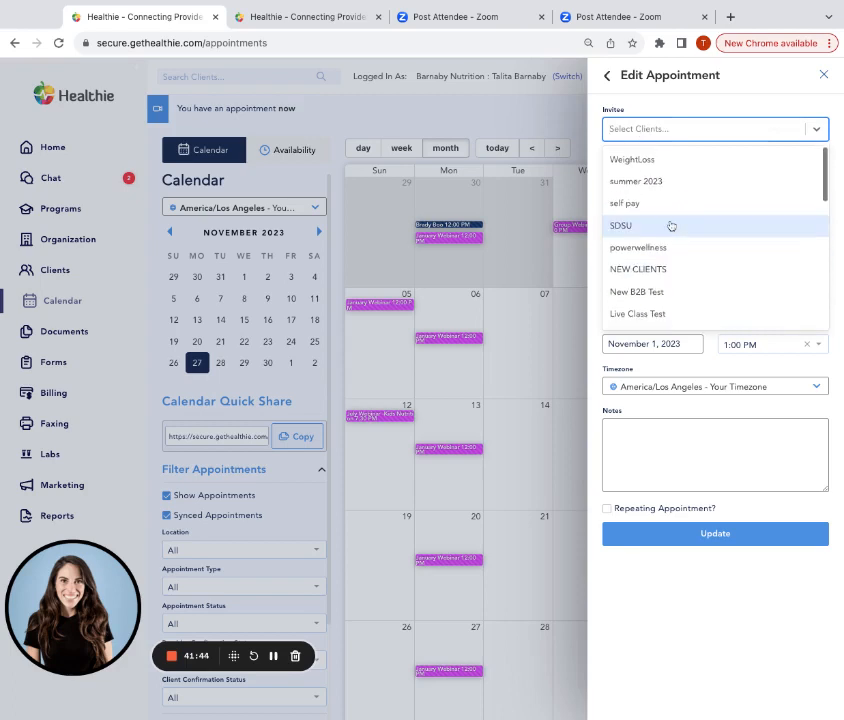
click(656, 168)
click(718, 130)
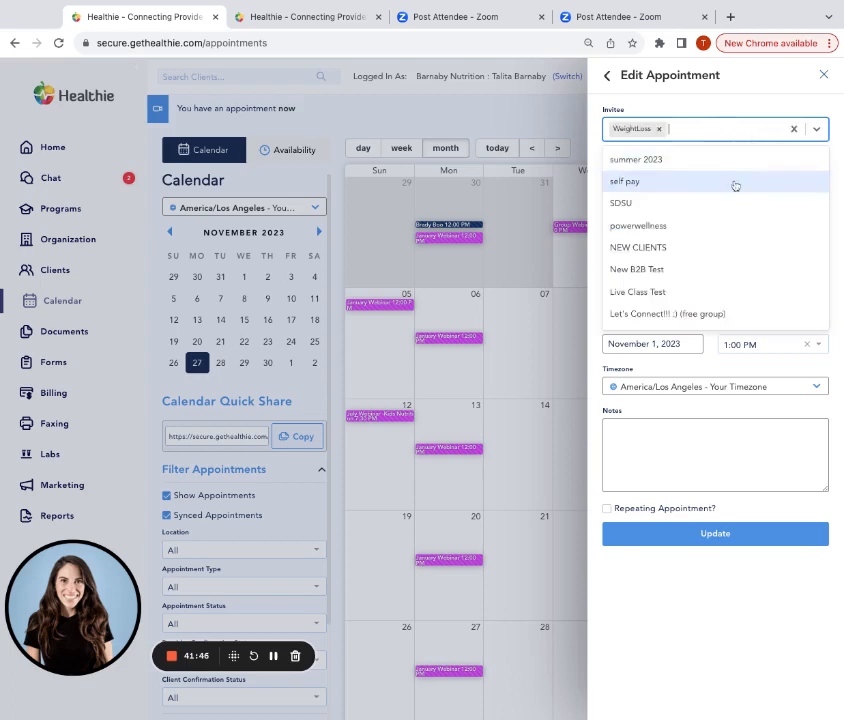
click(738, 180)
click(745, 133)
click(723, 225)
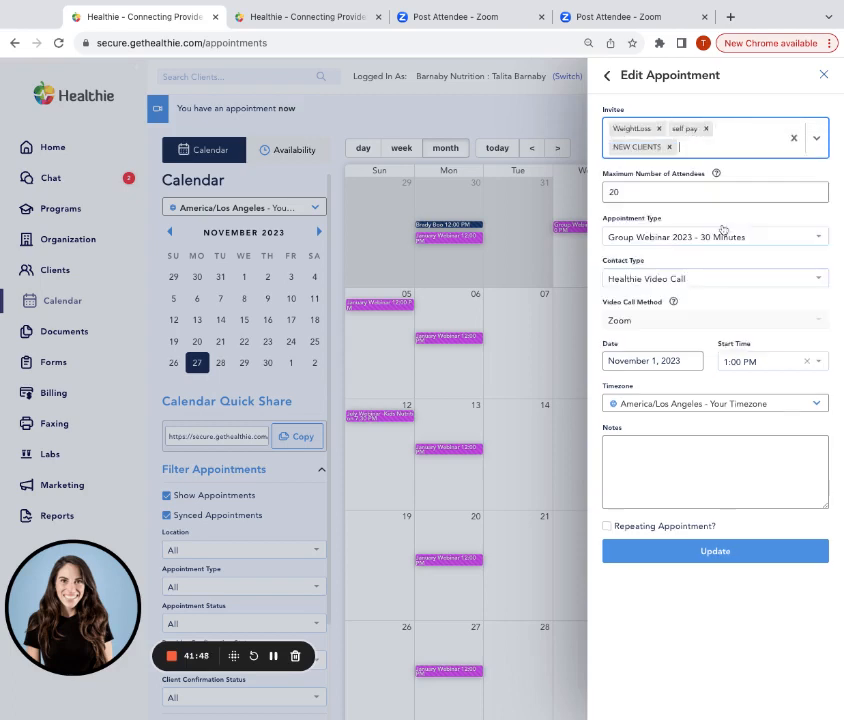
Step: Add an individual client to the invitees and update the webinar appointment
click(750, 145)
scroll(694, 278, down, 2)
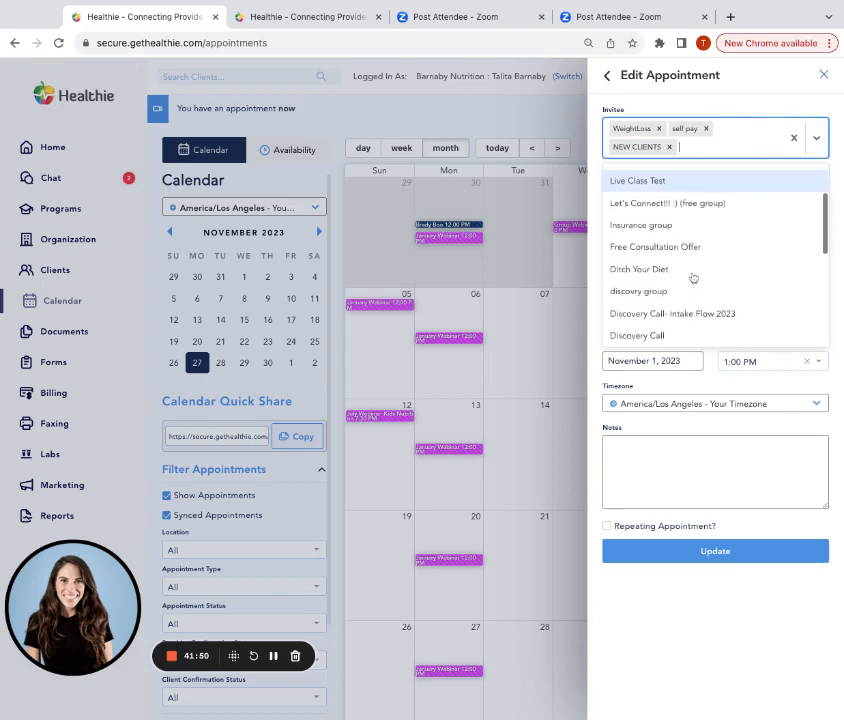
scroll(694, 278, up, 2)
scroll(694, 278, down, 10)
click(693, 272)
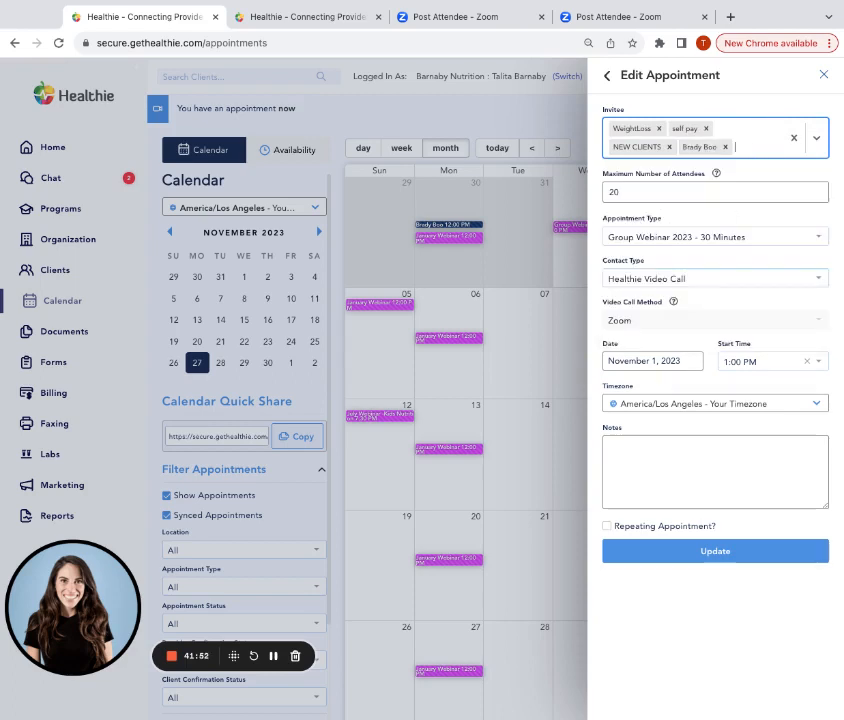
click(722, 551)
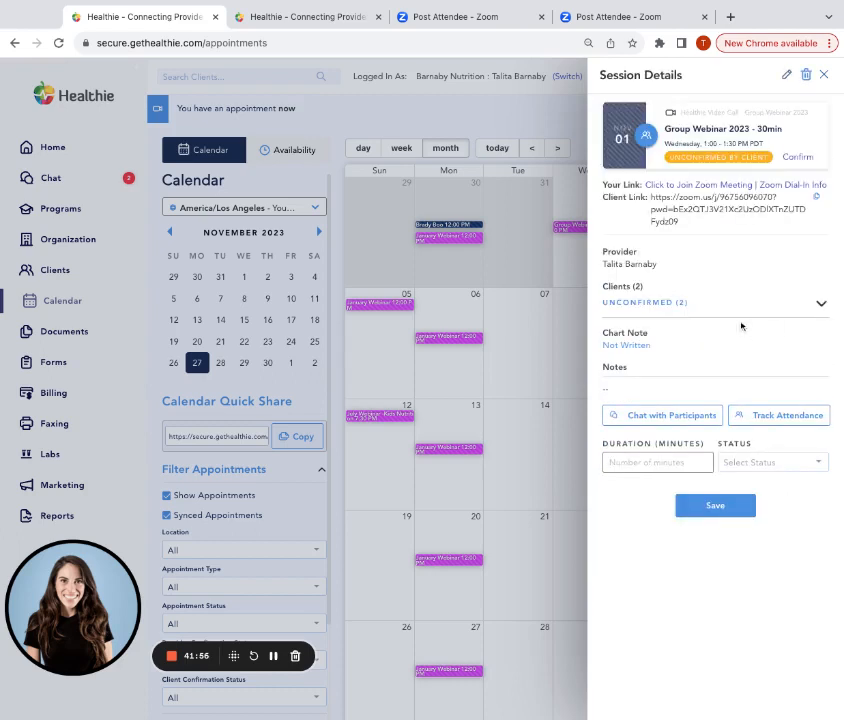
Step: Mark the individually invited client as having attended the webinar session, save it, and expand the attended clients
click(821, 304)
click(610, 393)
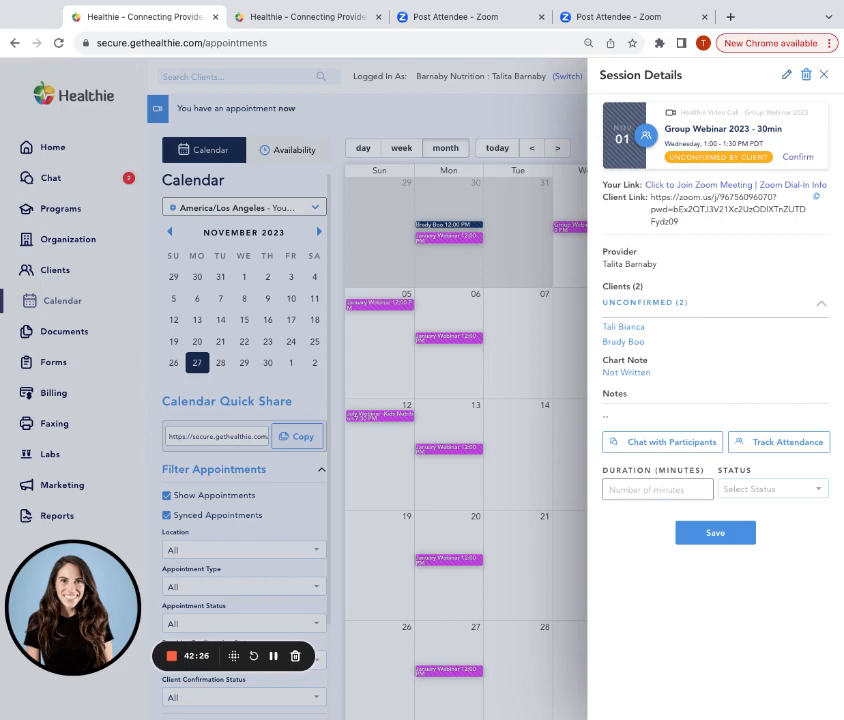
click(777, 445)
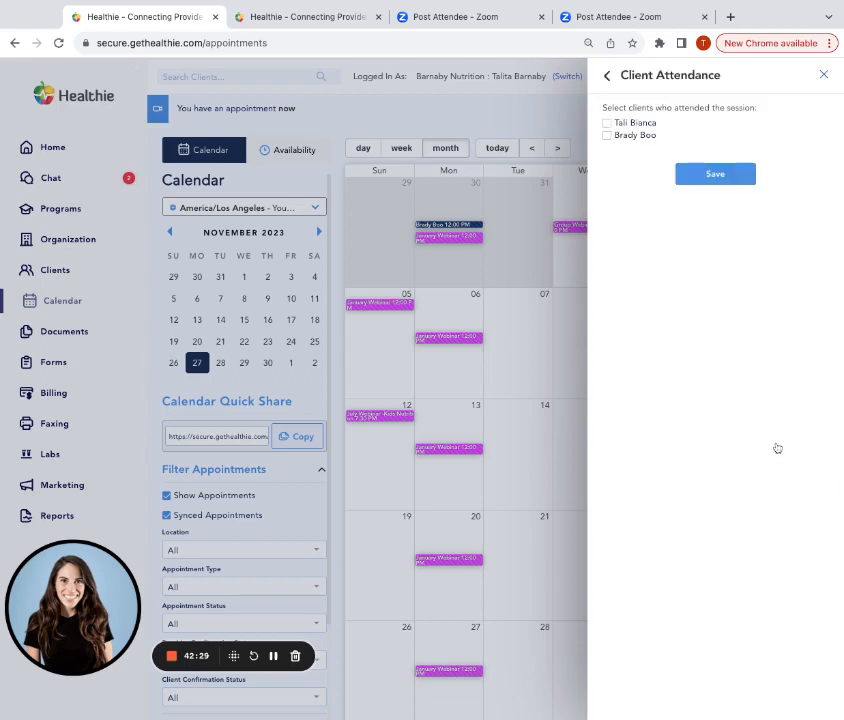
click(645, 136)
click(715, 180)
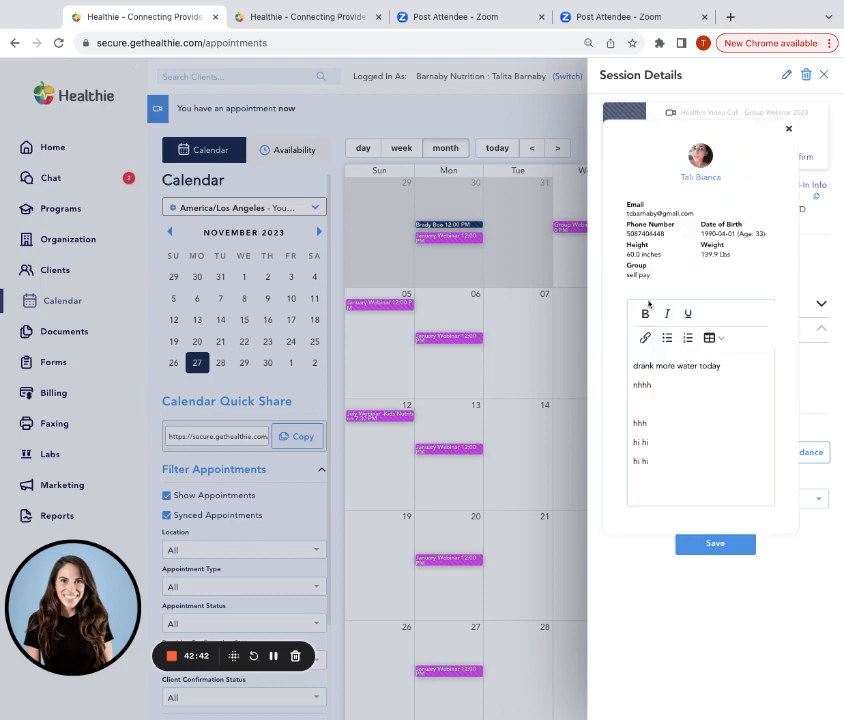
click(821, 303)
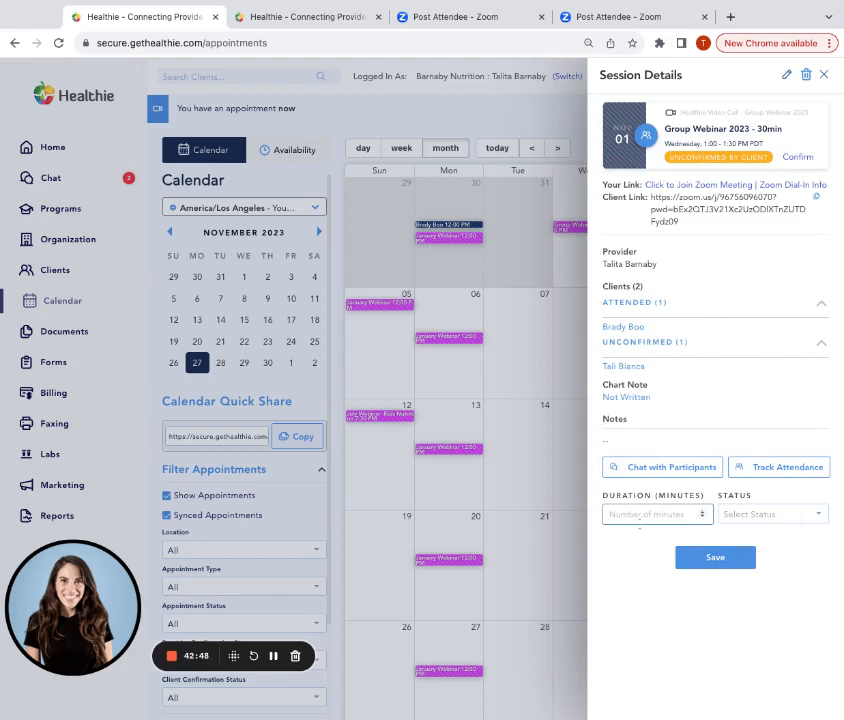
Step: Examine the Message Blast and Community Chat options for contacting the session's participants, and return to the session details
click(650, 467)
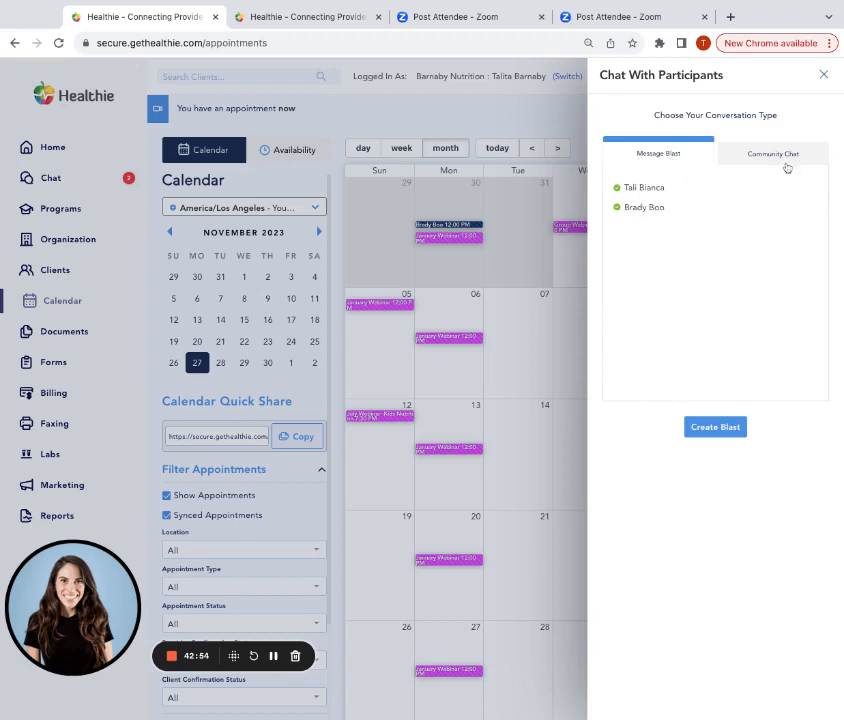
click(733, 164)
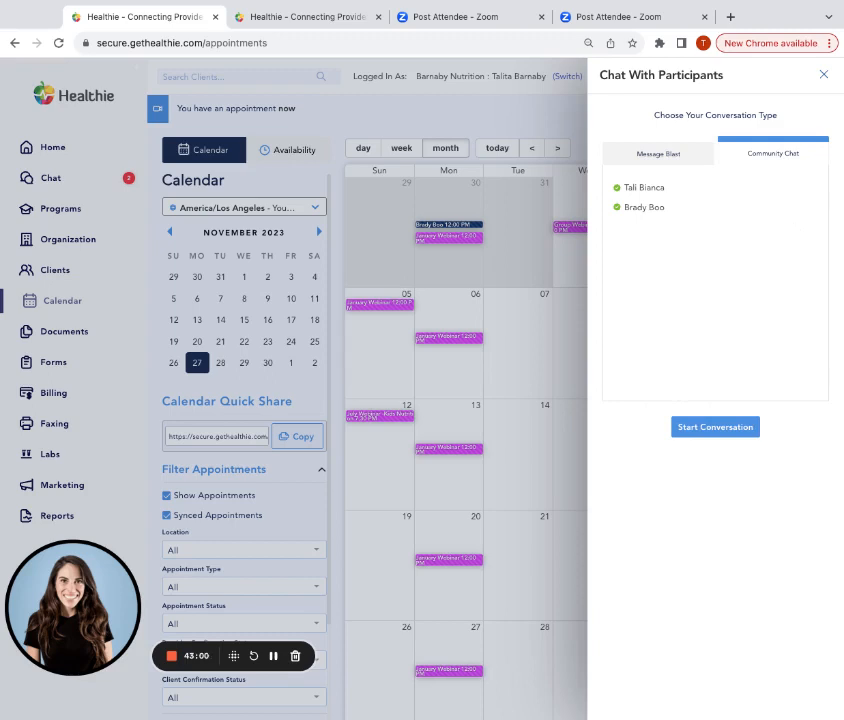
click(672, 160)
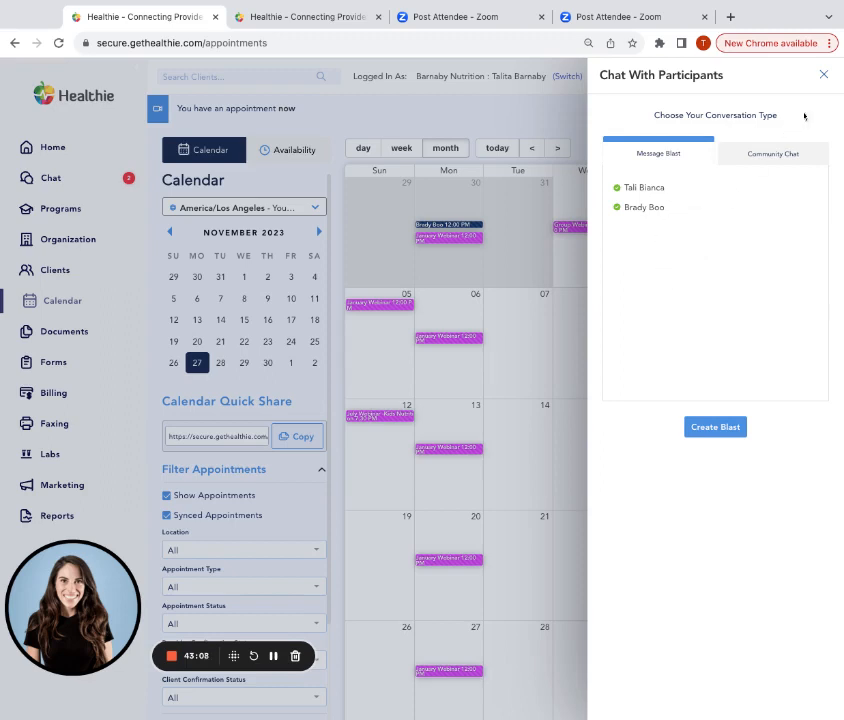
click(824, 76)
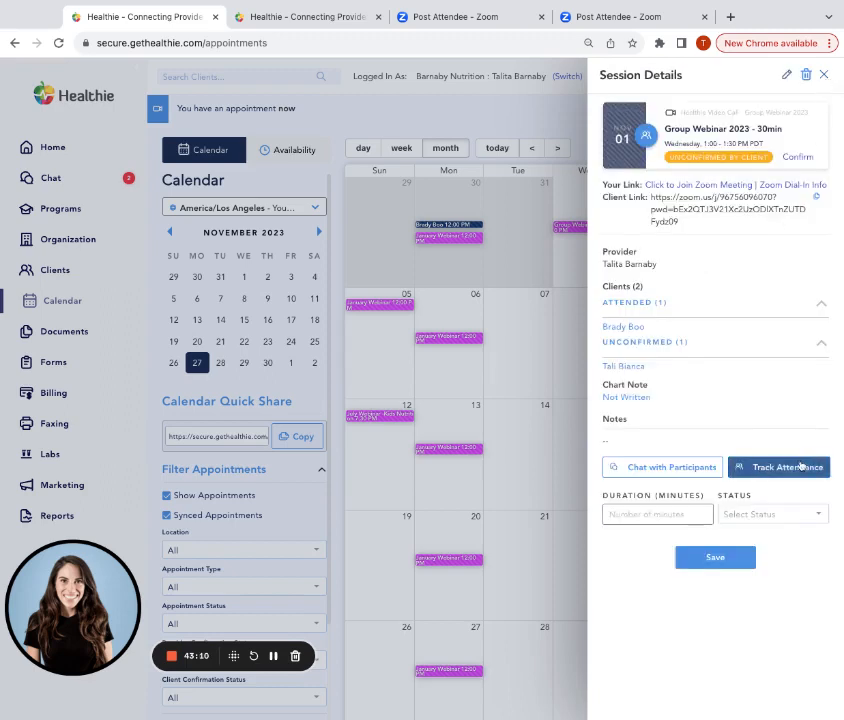